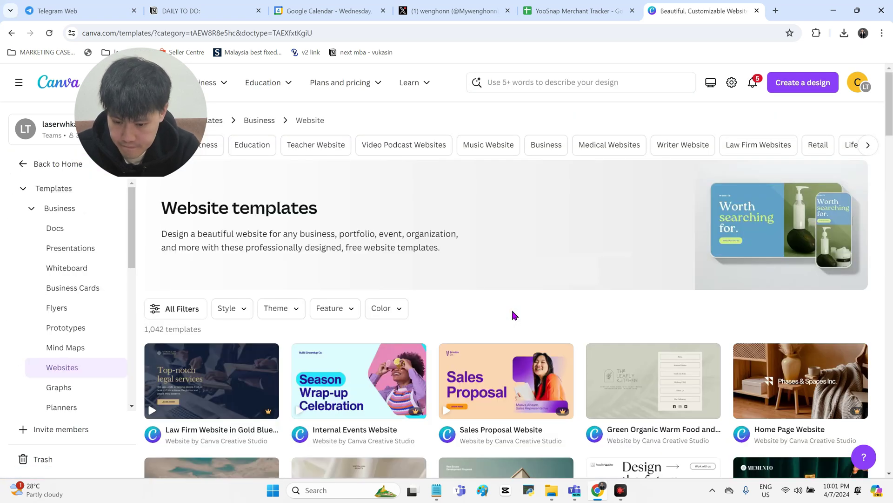
Browse the website templates and start customizing the Green Organic Warm Food and Restaurant Bio-Link Website template.
scroll(513, 311, down, 3)
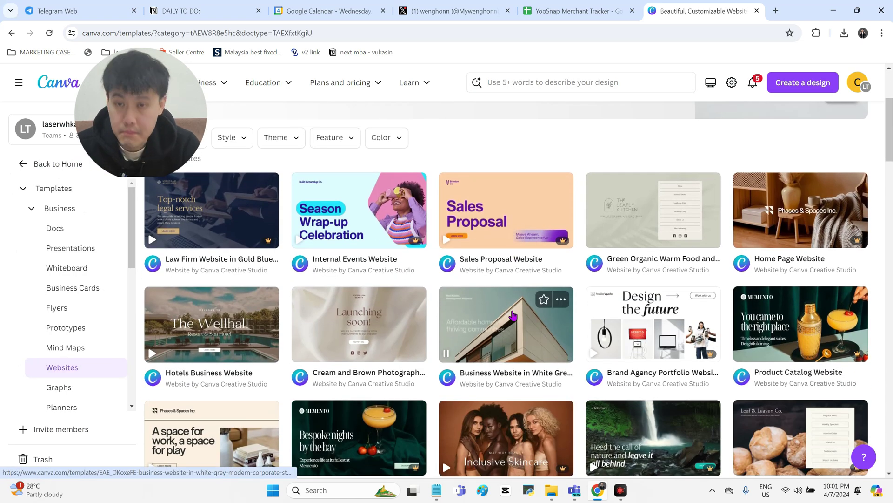
scroll(513, 315, down, 5)
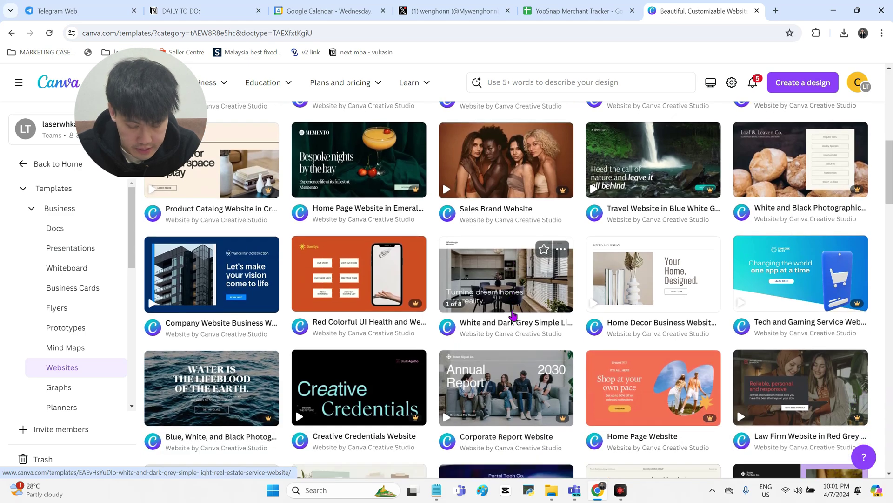
scroll(513, 315, down, 5)
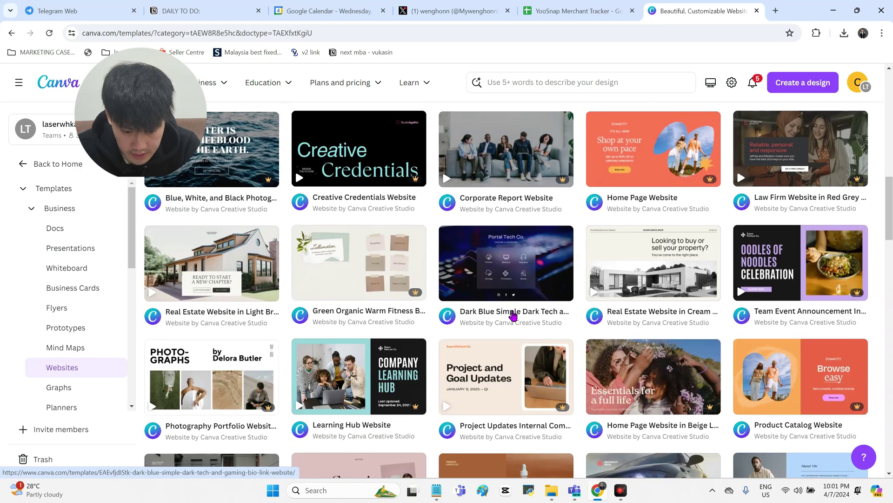
scroll(513, 315, up, 10)
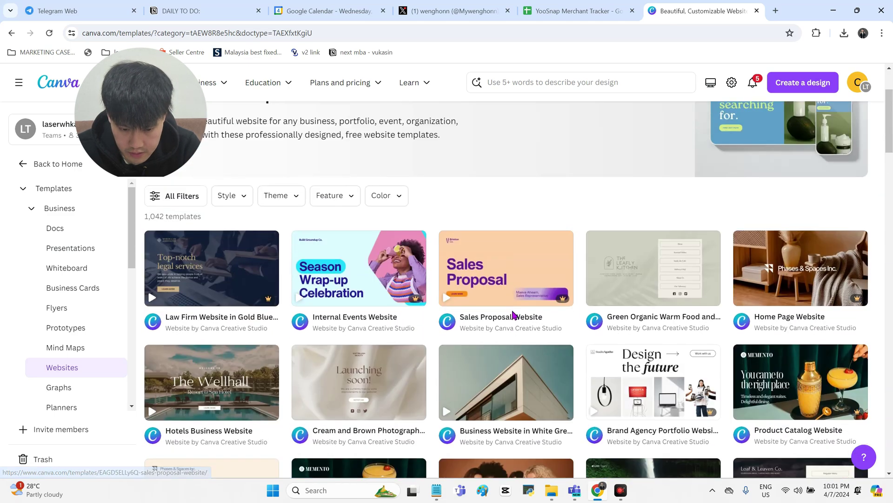
scroll(513, 316, down, 1)
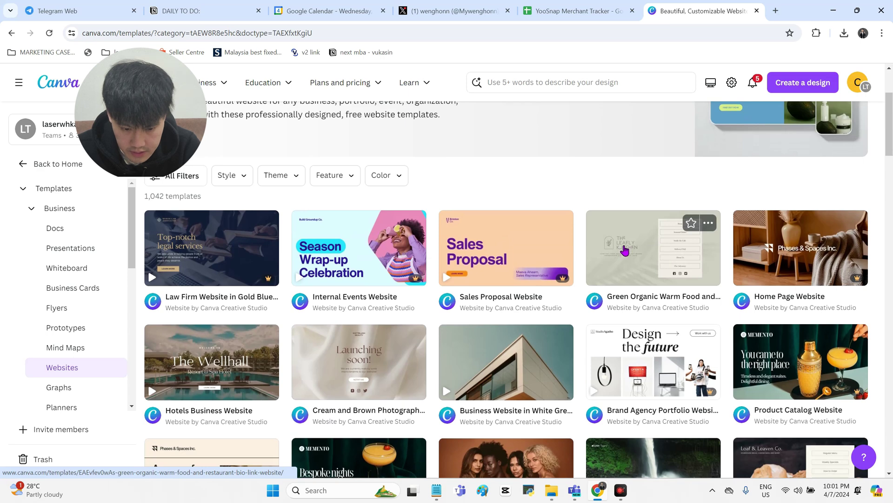
click(624, 250)
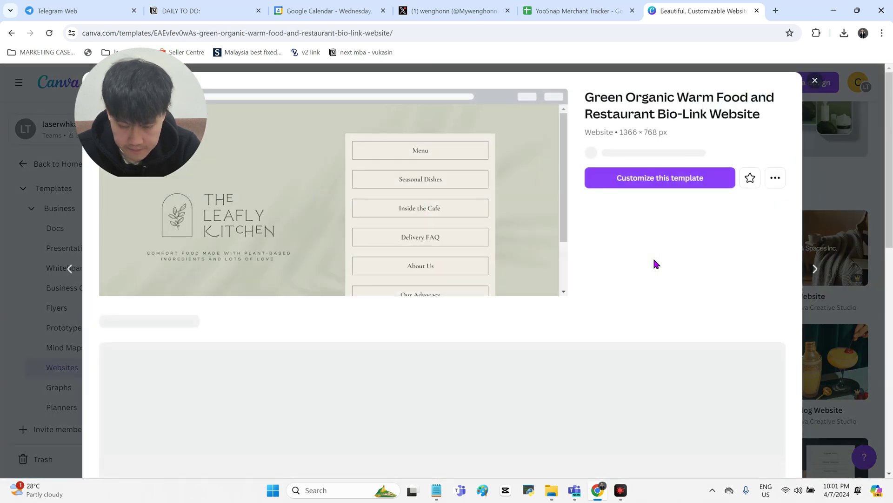
click(669, 194)
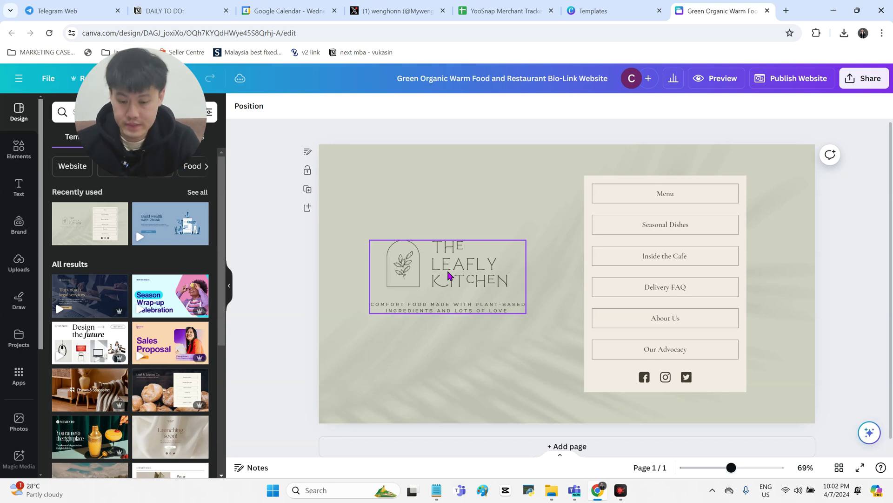
click(449, 266)
click(448, 266)
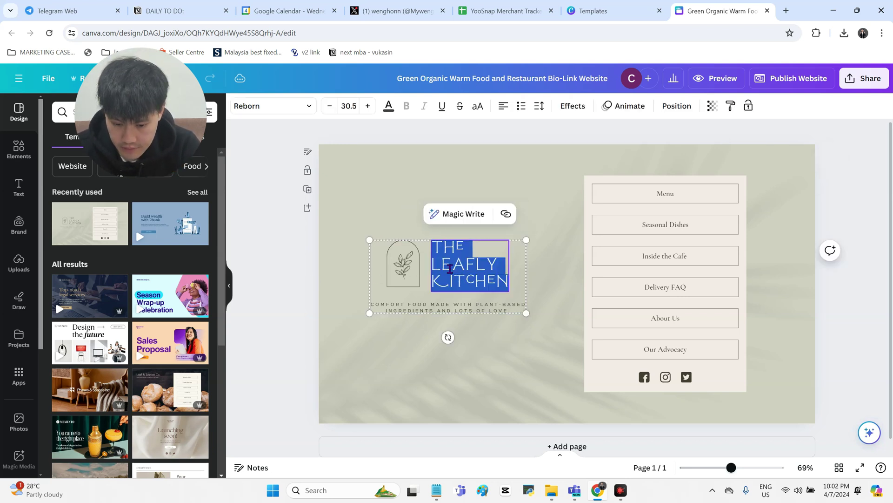
click(403, 315)
double_click(403, 315)
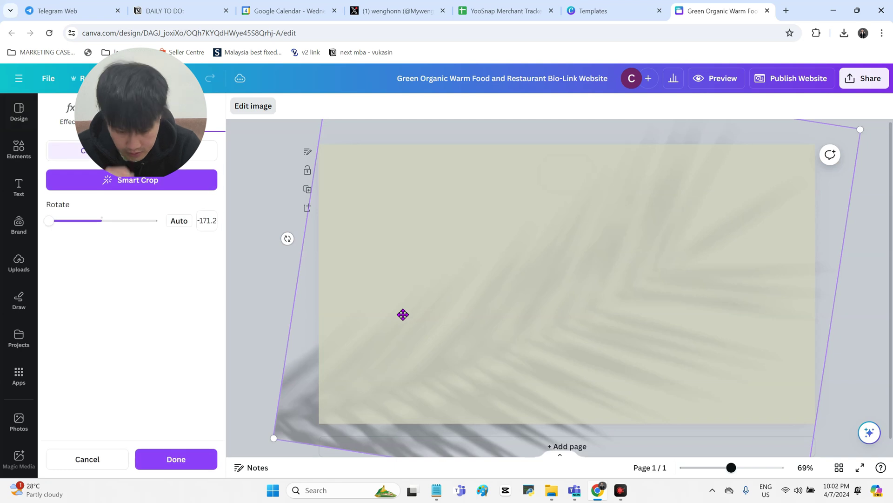
click(238, 282)
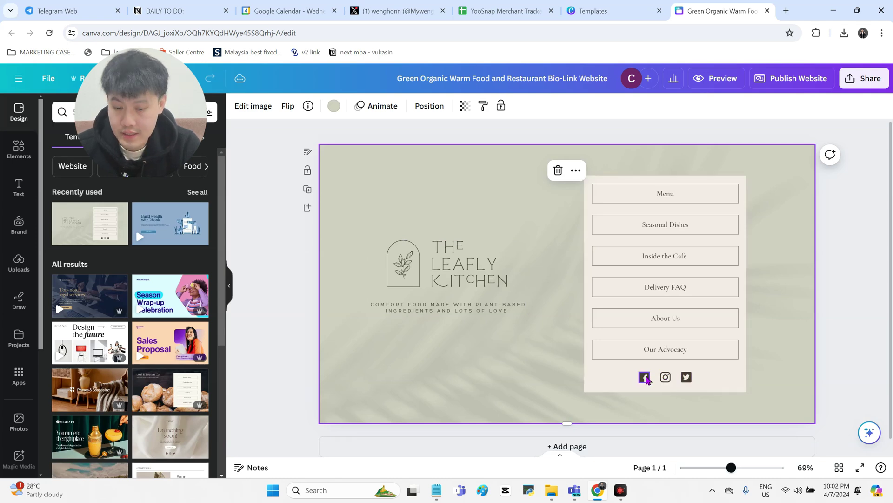
Open Facebook in a new browser tab, go to the account's own profile page and copy its web address.
click(786, 10)
text(fa)
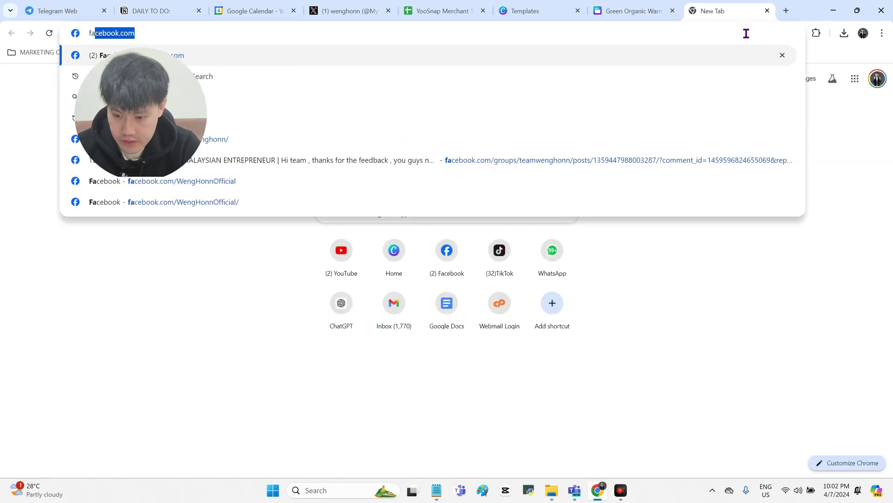
key(Return)
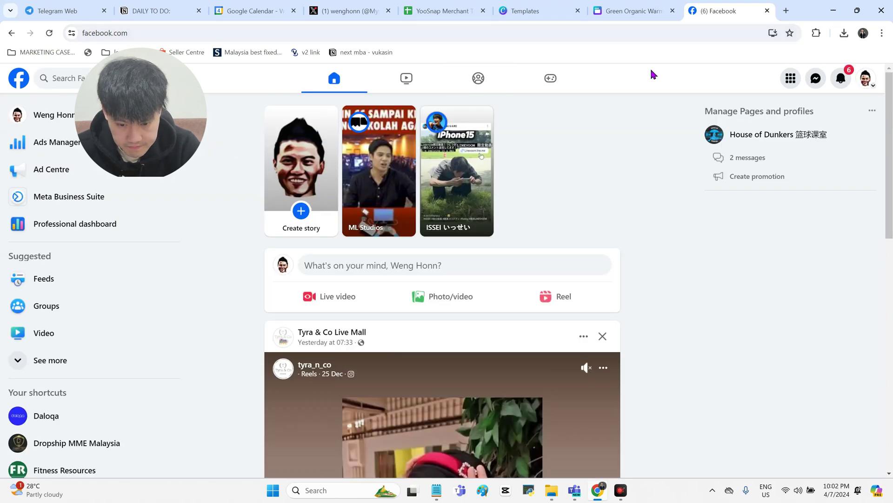
click(865, 78)
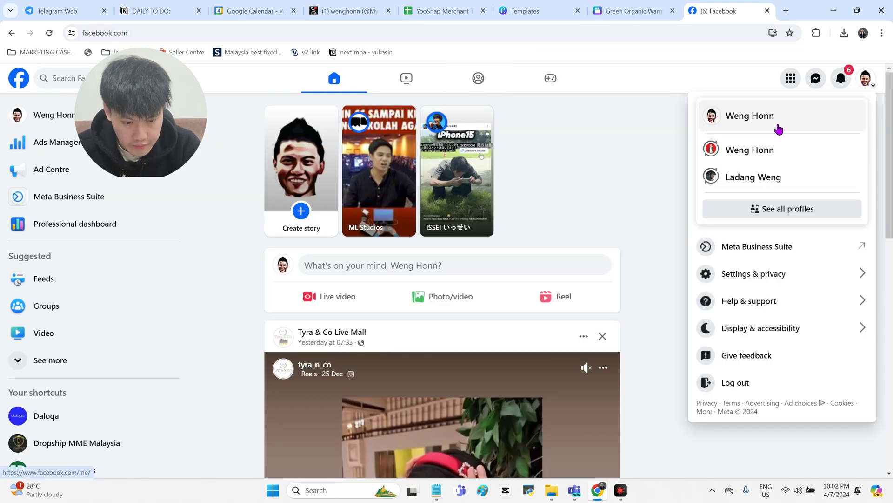
click(779, 126)
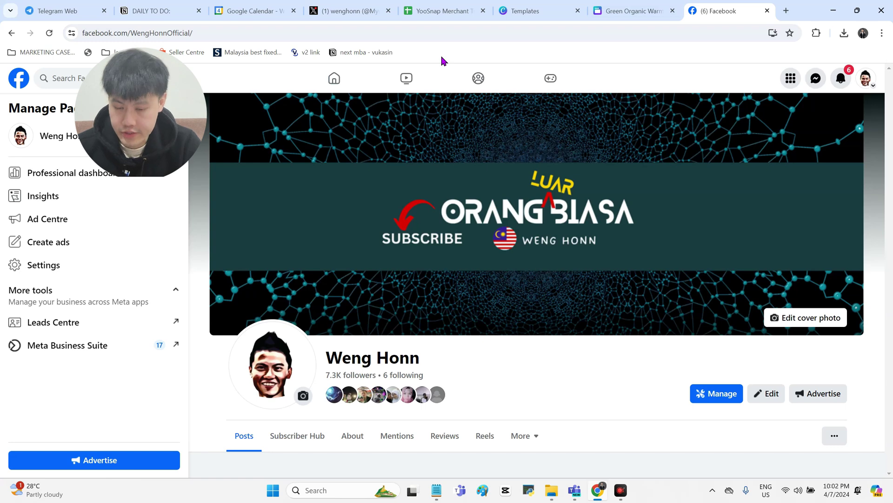
click(380, 31)
key(ctrl+c)
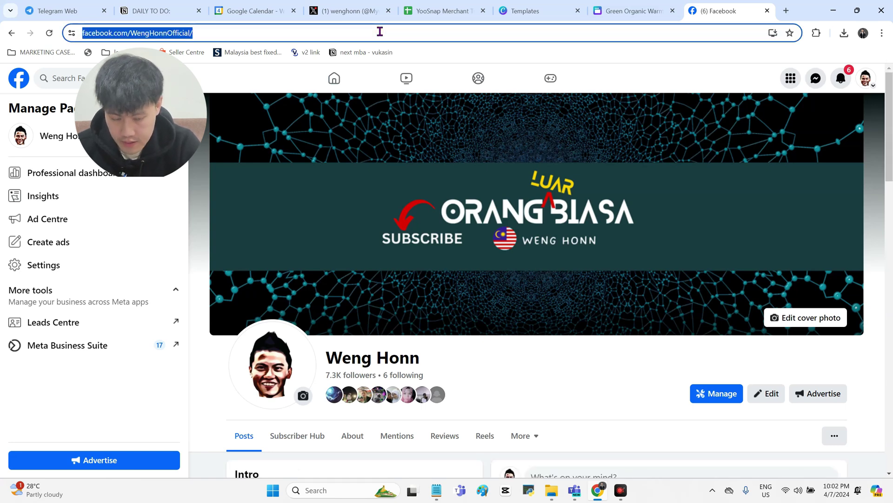
Switch back to the Canva design and link its Facebook icon to the copied profile address.
click(628, 11)
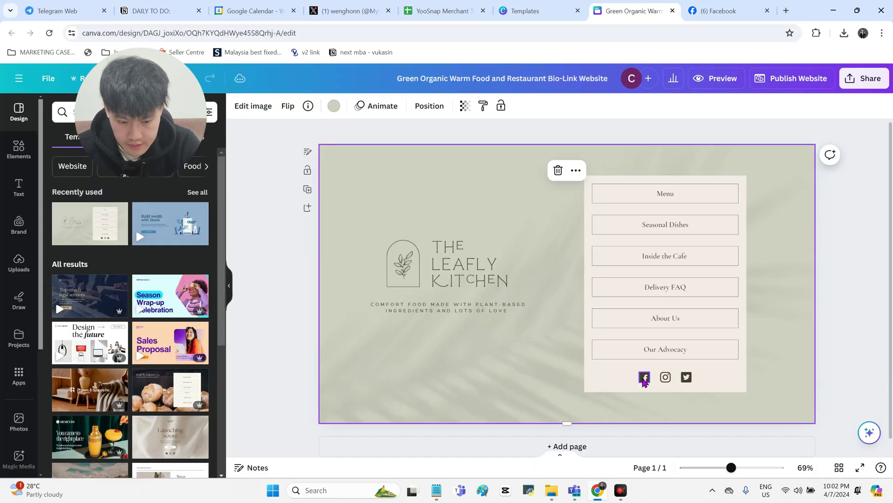
right_click(642, 375)
click(676, 417)
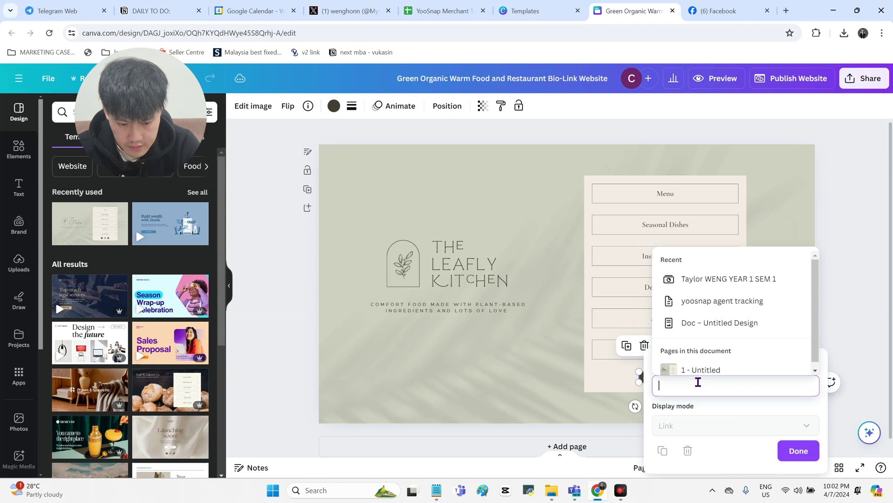
key(ctrl+v)
click(786, 451)
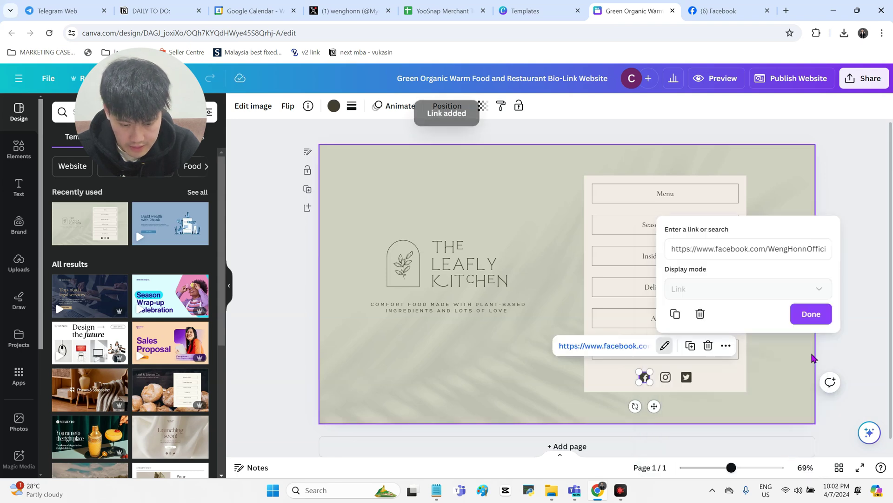
click(823, 356)
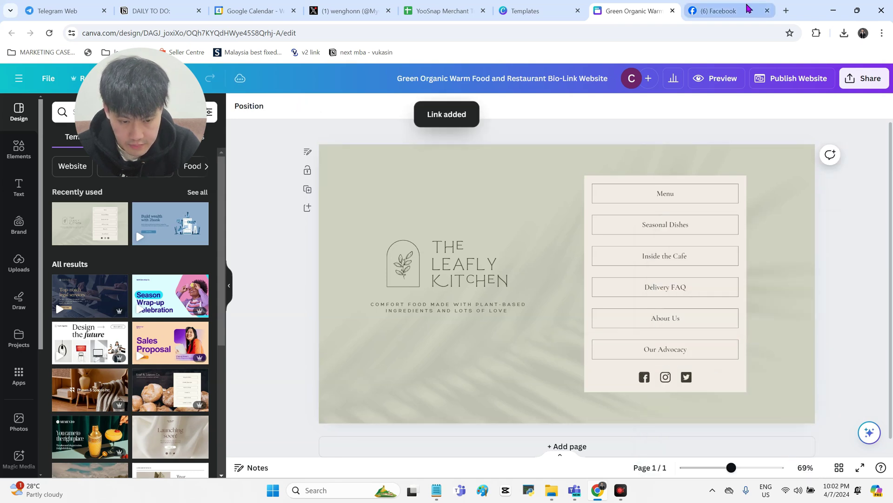
Replace the Facebook page with the account's own Instagram profile and copy its web address.
click(719, 10)
click(729, 31)
text(inst)
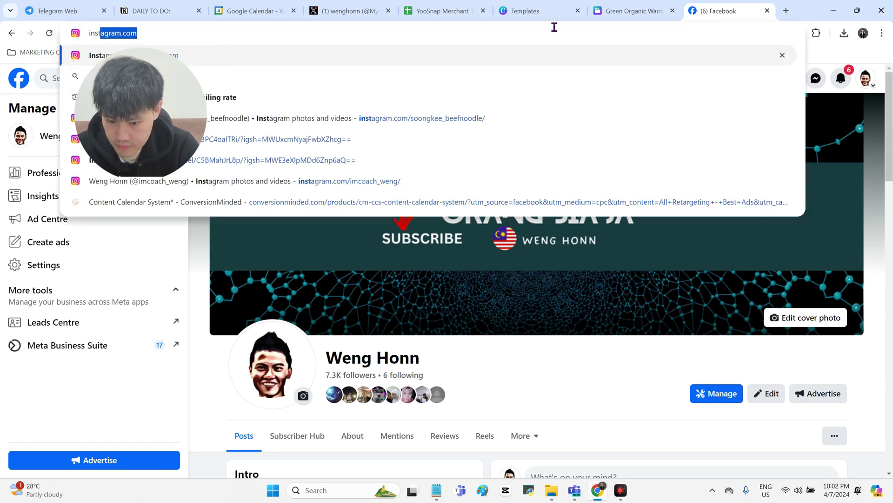
click(382, 181)
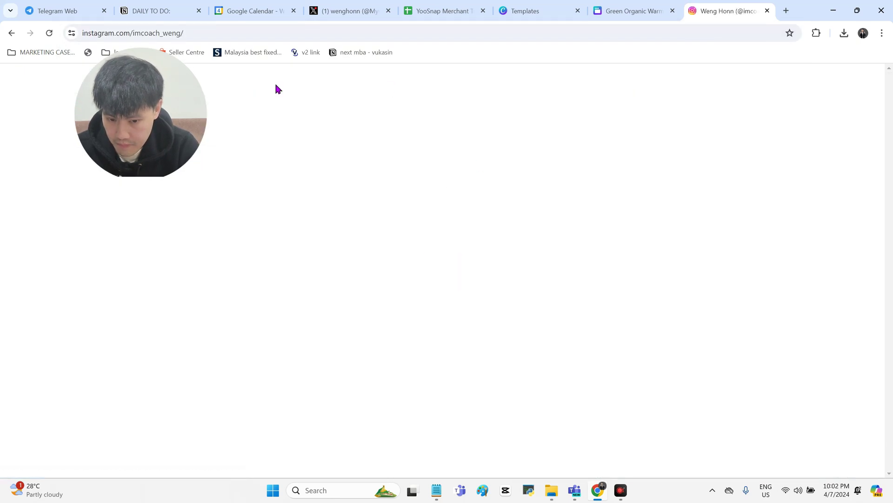
click(339, 32)
key(ctrl+c)
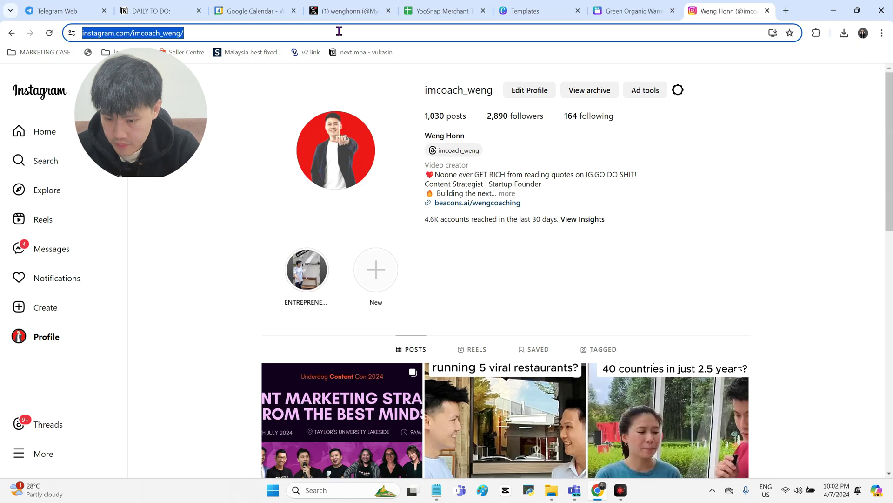
Return to the Canva design and link its Instagram icon to the copied Instagram profile address.
click(645, 8)
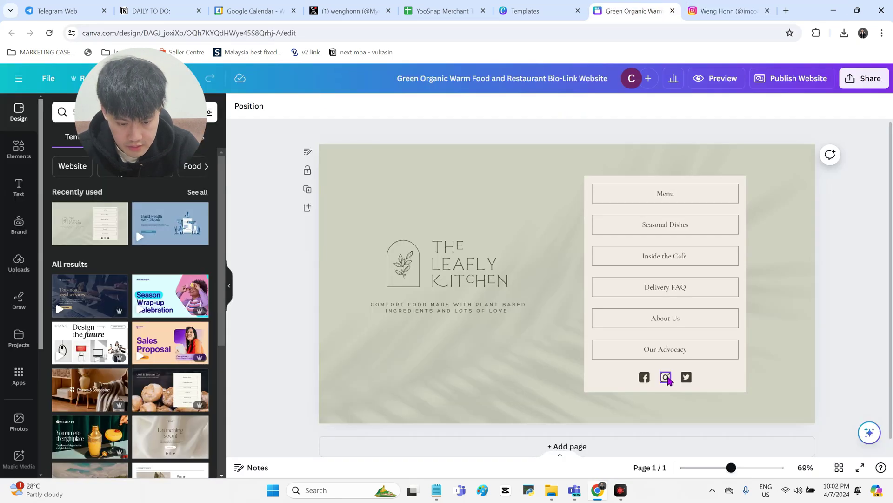
right_click(670, 380)
click(699, 417)
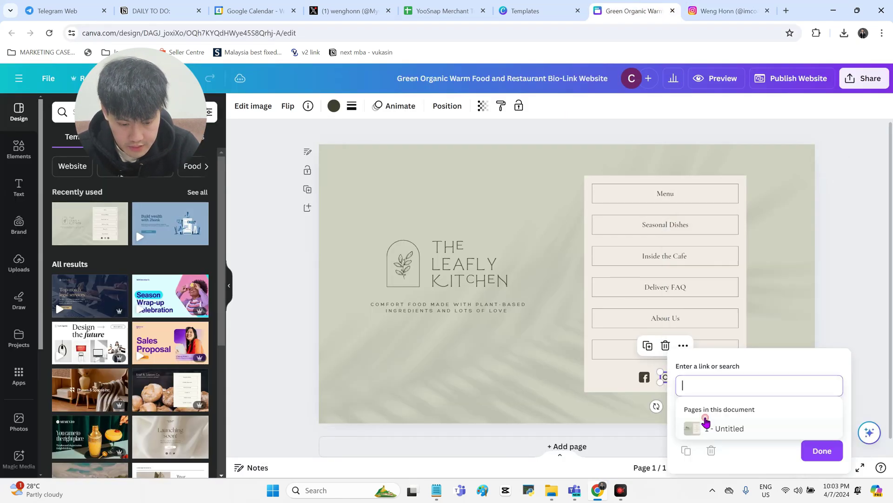
key(ctrl+v)
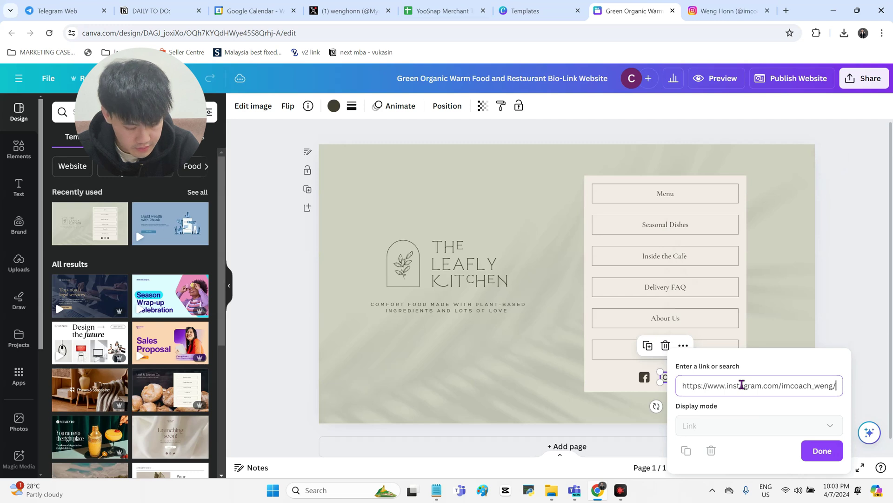
Search the uploaded images for "tiktok" and add the black square TikTok logo to the page.
click(688, 378)
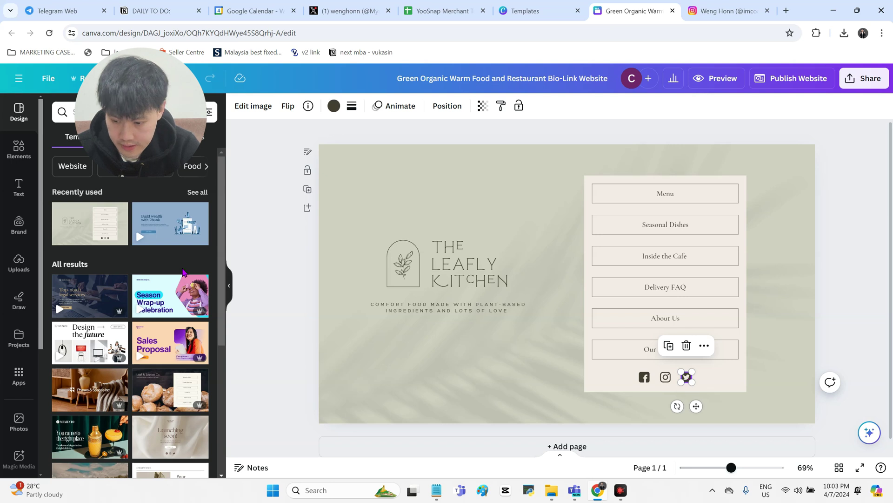
click(19, 263)
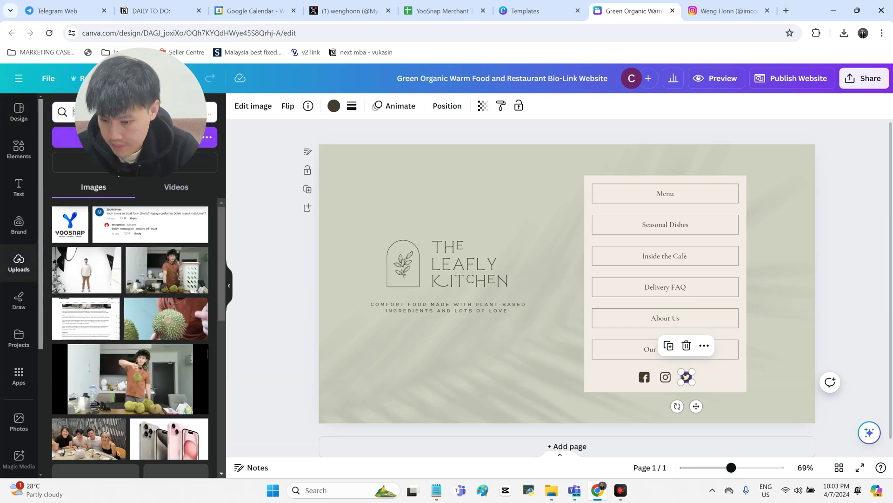
text(tiktko)
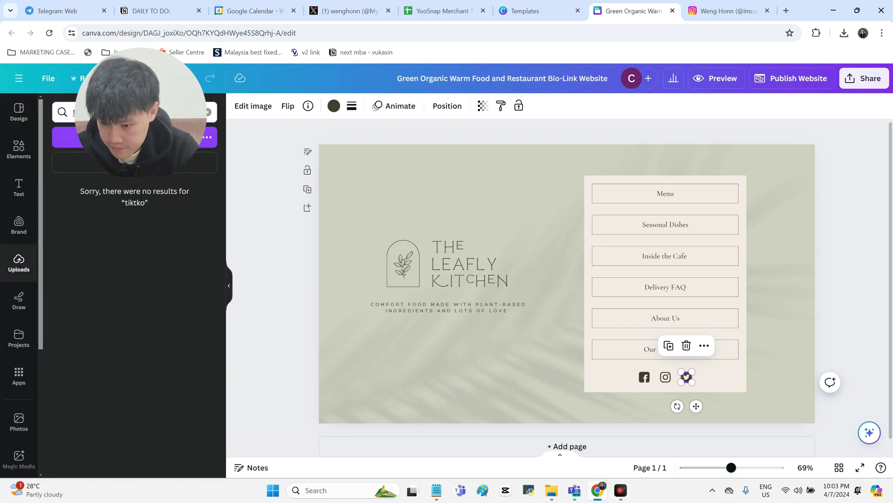
key(BackSpace)
key(BackSpace)
text(ok)
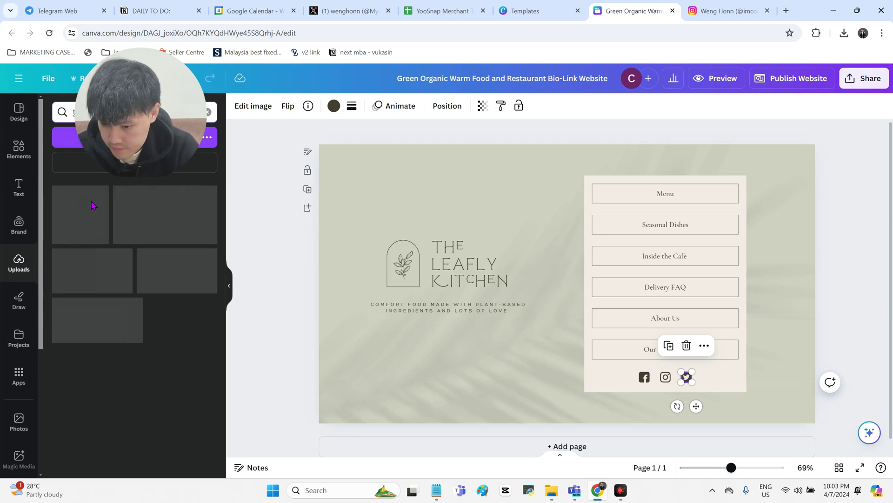
click(84, 225)
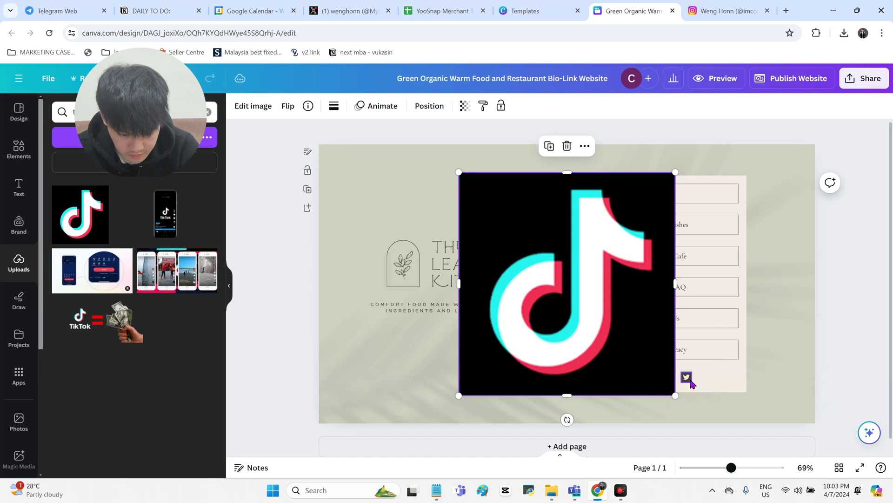
Replace the Twitter icon with the TikTok logo, shrunk to icon size and placed beside the Instagram icon.
click(688, 382)
drag(556, 336, 776, 322)
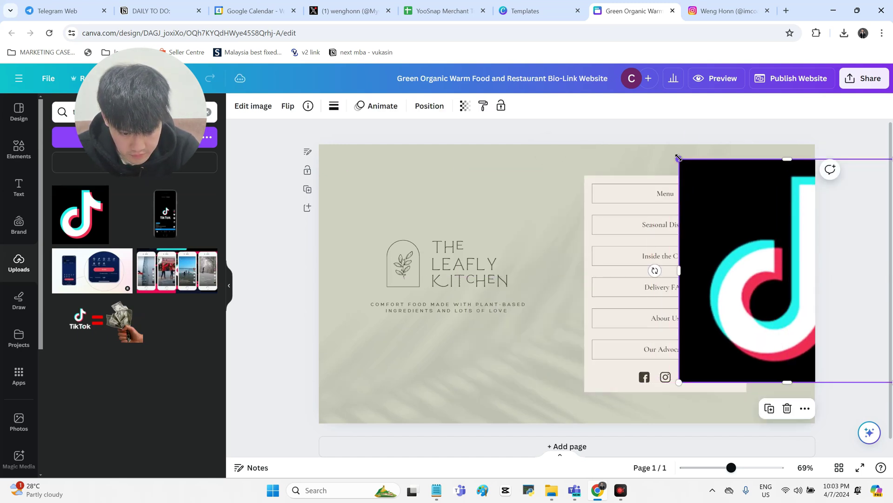
drag(678, 158, 760, 243)
drag(778, 282, 643, 304)
drag(760, 266, 684, 379)
click(806, 326)
click(682, 377)
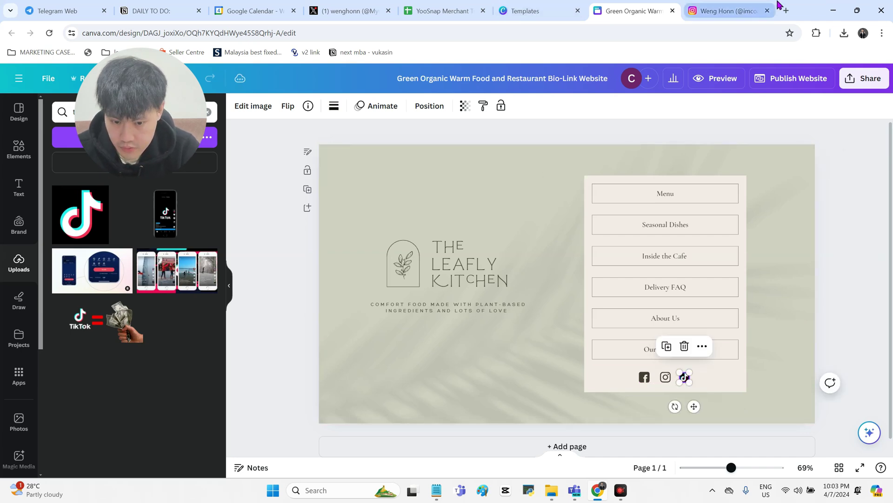
Replace the Instagram page with TikTok, view the account's own profile and copy its web address.
click(727, 10)
click(709, 29)
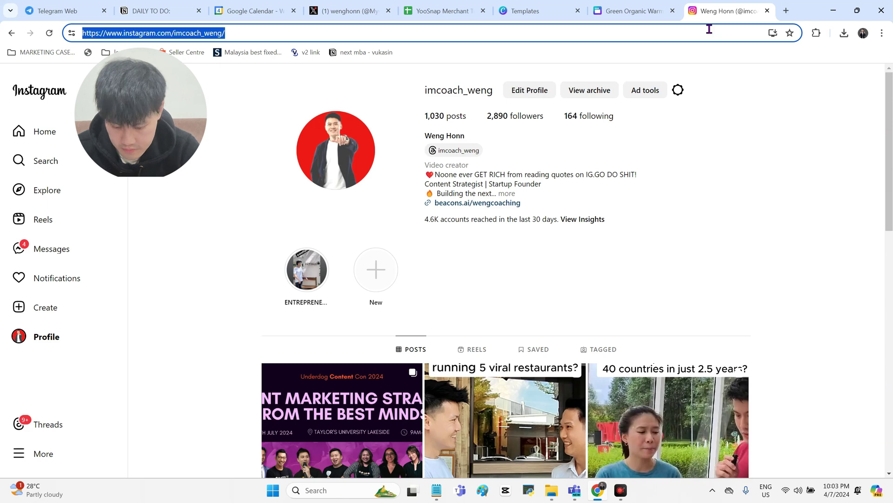
text(tik)
key(Return)
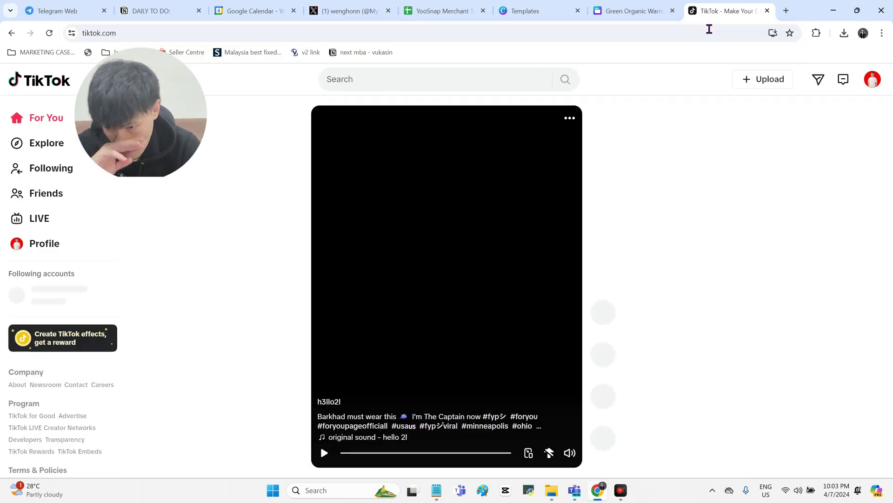
mouse_move(873, 79)
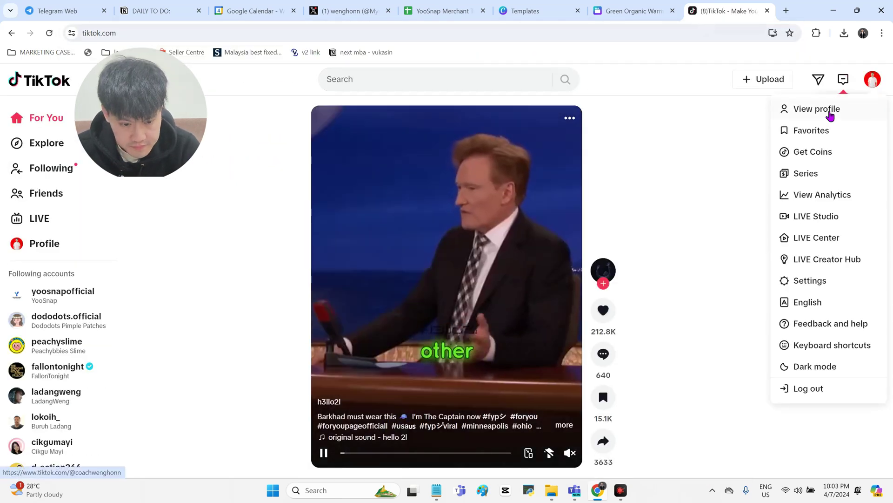
click(818, 109)
click(290, 31)
key(ctrl+c)
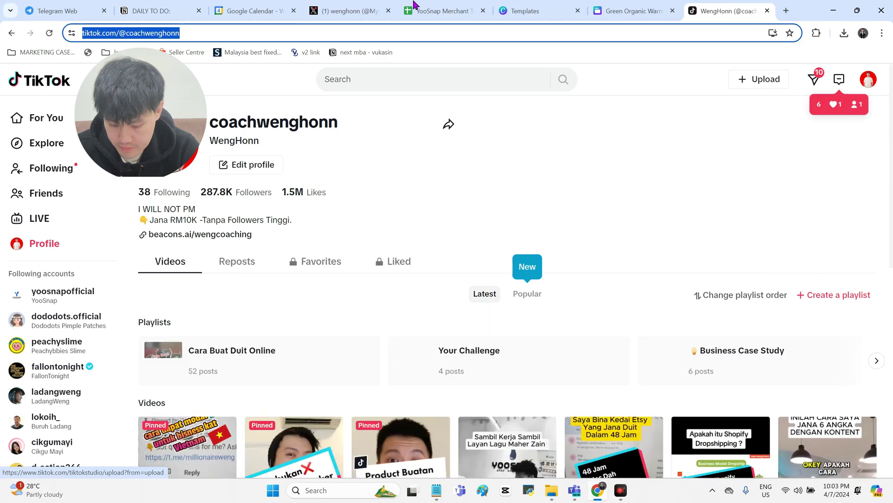
Return to the Canva design and link its TikTok icon to the copied TikTok profile address.
click(634, 5)
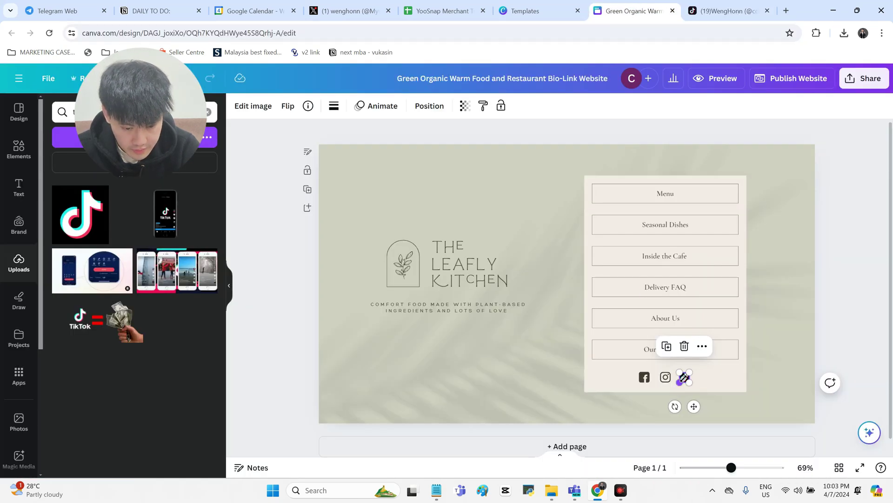
right_click(683, 377)
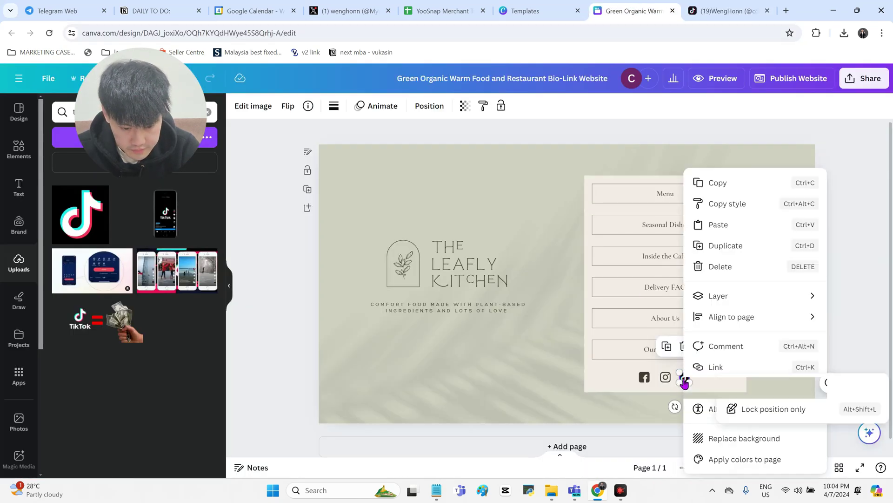
click(733, 367)
key(ctrl+v)
key(Return)
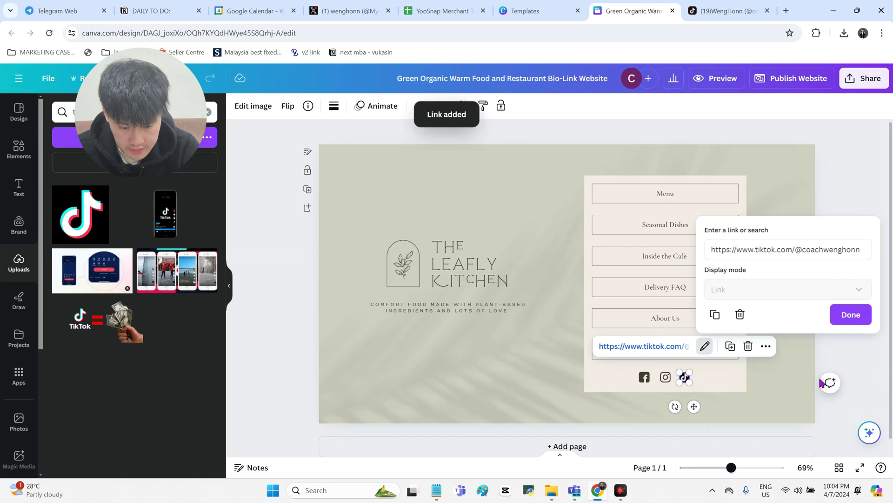
click(860, 377)
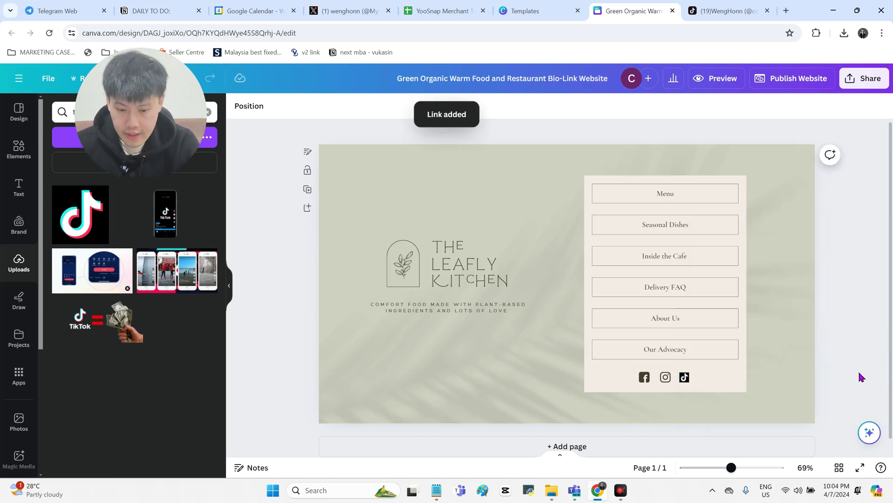
click(673, 192)
double_click(675, 194)
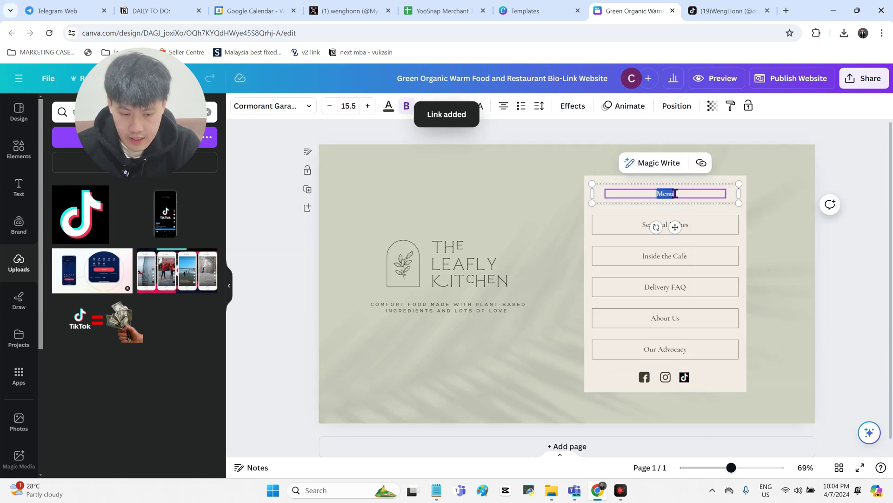
click(674, 193)
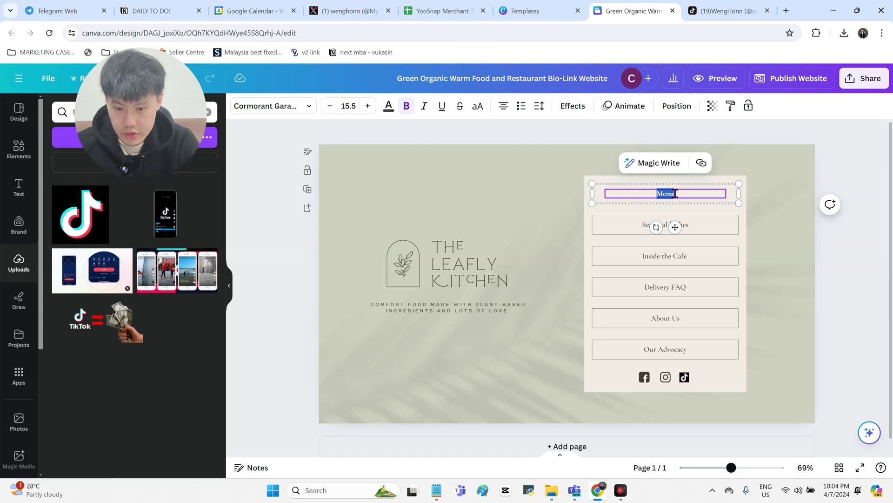
click(285, 335)
Replace the restaurant name heading with "Loan Paling rendah interest".
click(449, 265)
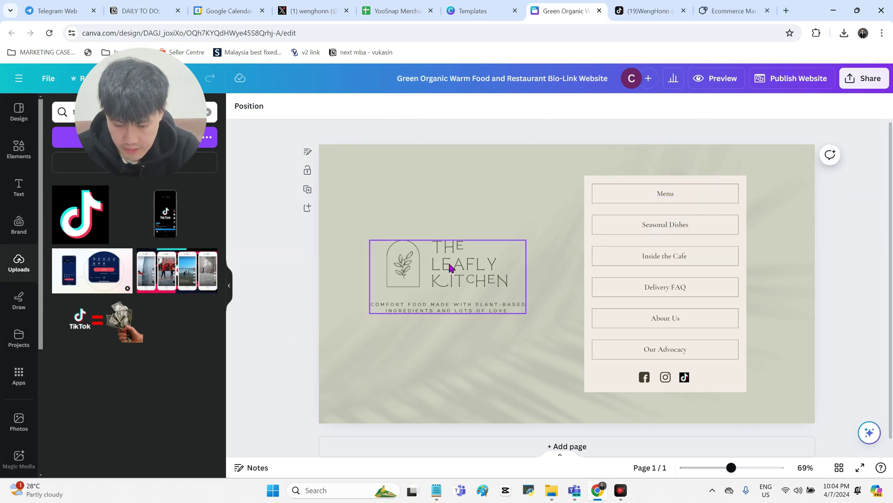
double_click(450, 264)
key(ctrl+a)
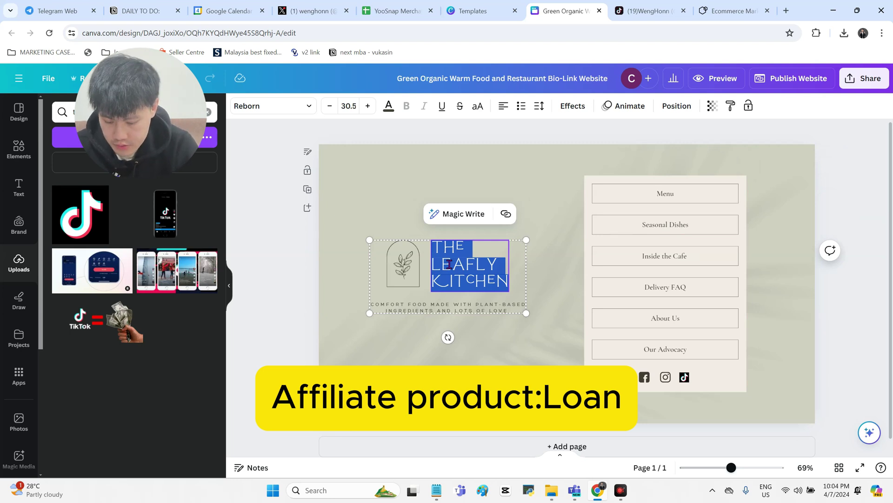
text(LOA)
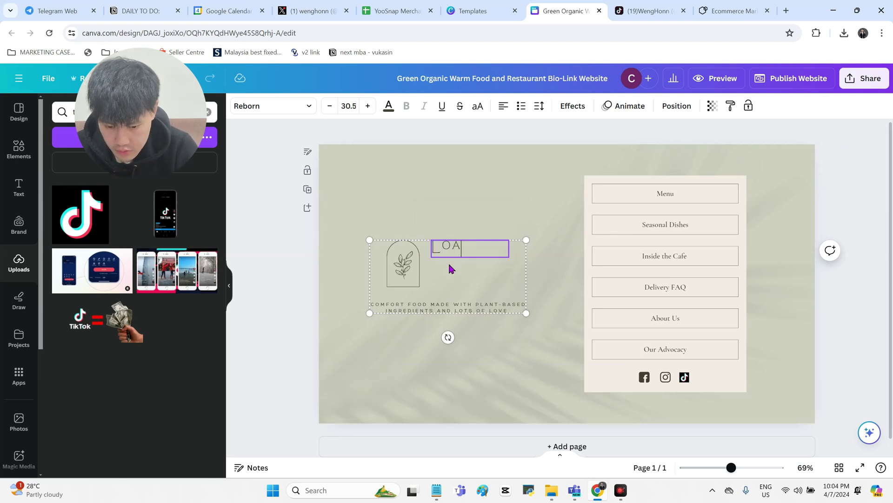
text(N)
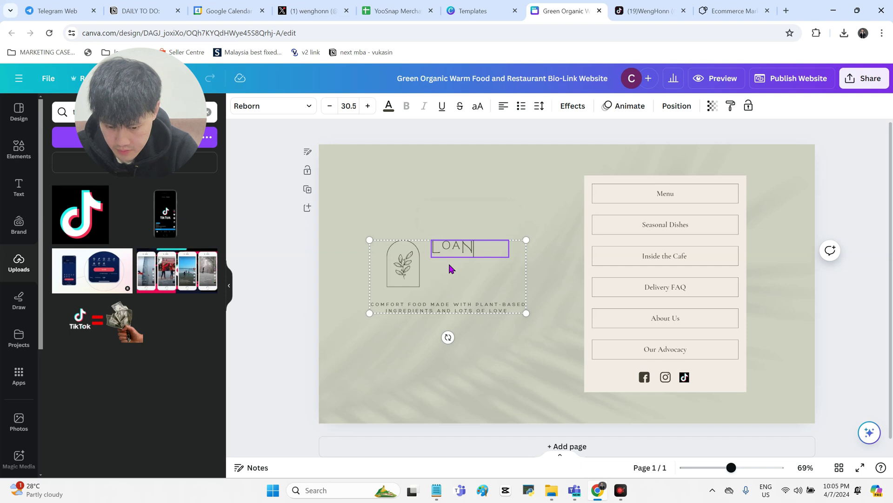
text( PAL)
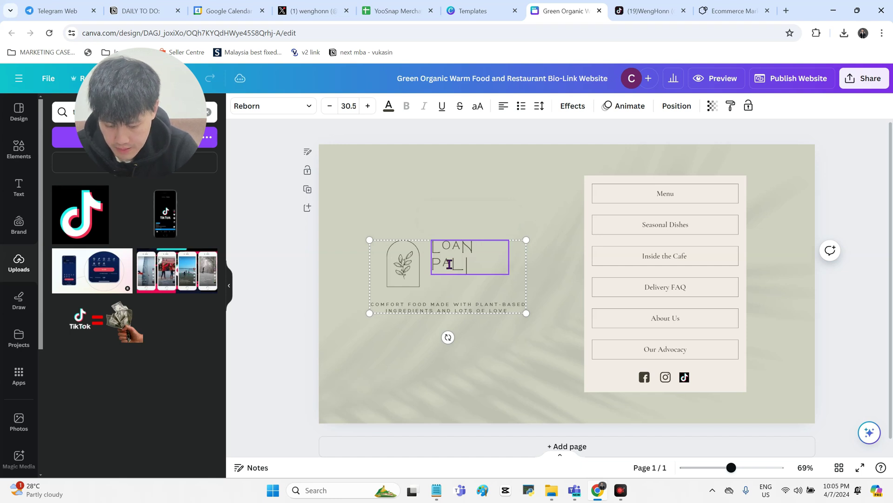
text(ING RENDAH)
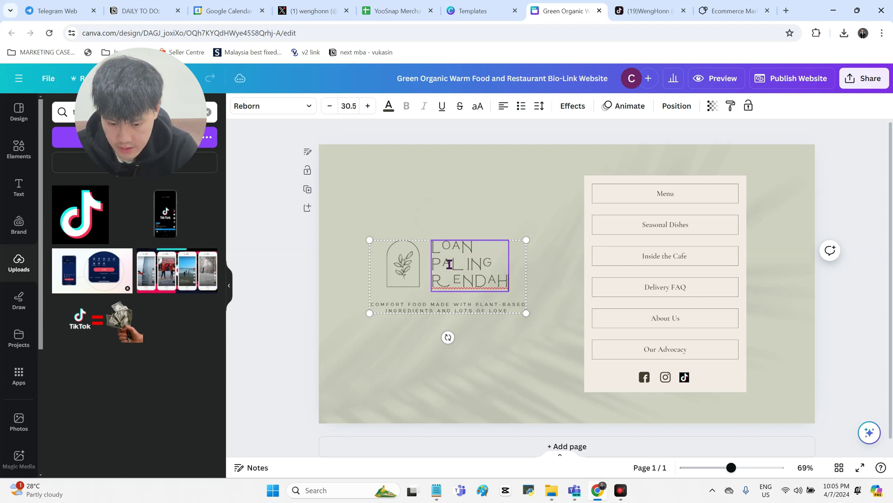
text( INTEREST)
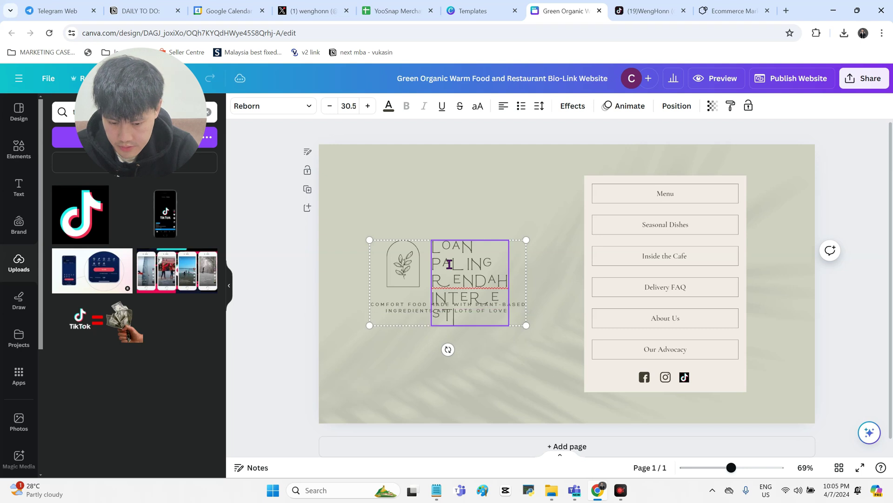
Change the font of the whole loan heading to Arimo.
key(ctrl+a)
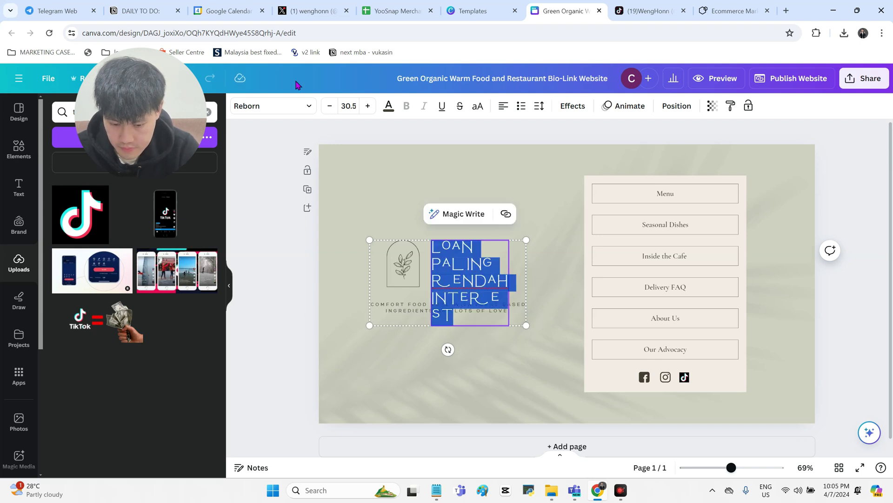
click(293, 107)
click(104, 210)
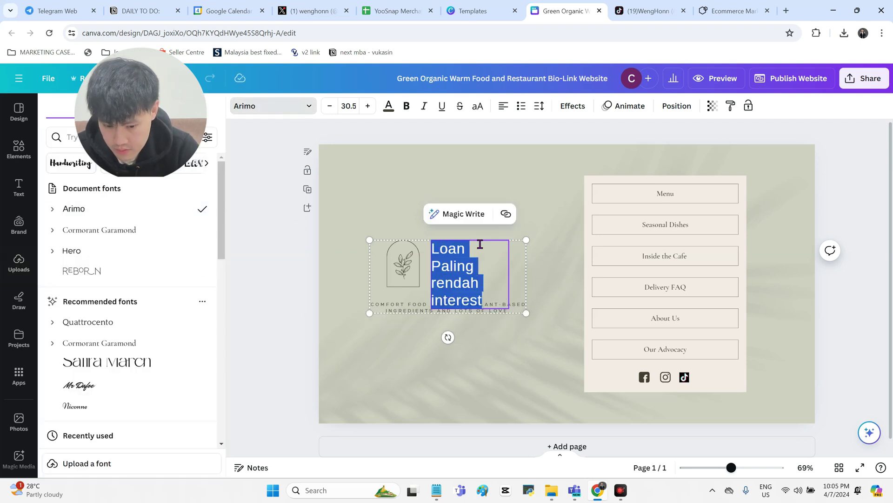
key(Escape)
key(Escape)
Replace the tagline under the heading with "DAPATKAN LOAN YANG PALING RNDAH INTEREST DI MALAYSIA".
double_click(384, 304)
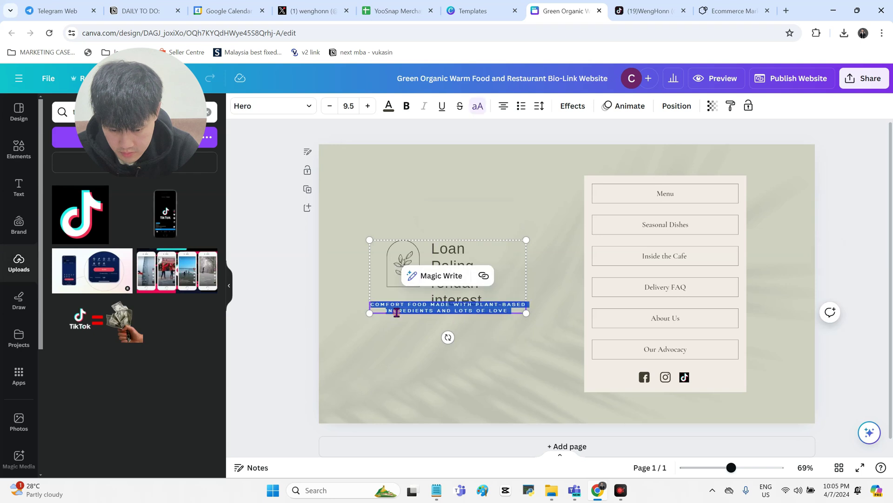
key(BackSpace)
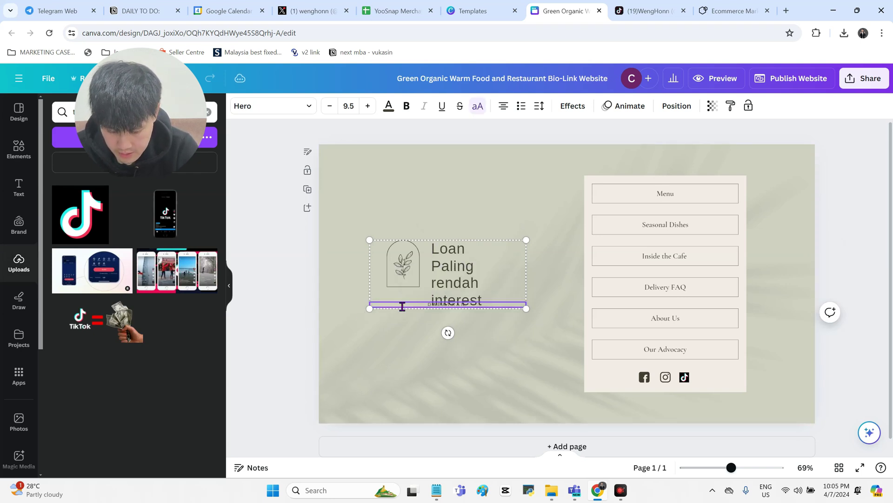
text(DAPATKAN LOAN YANG PALING)
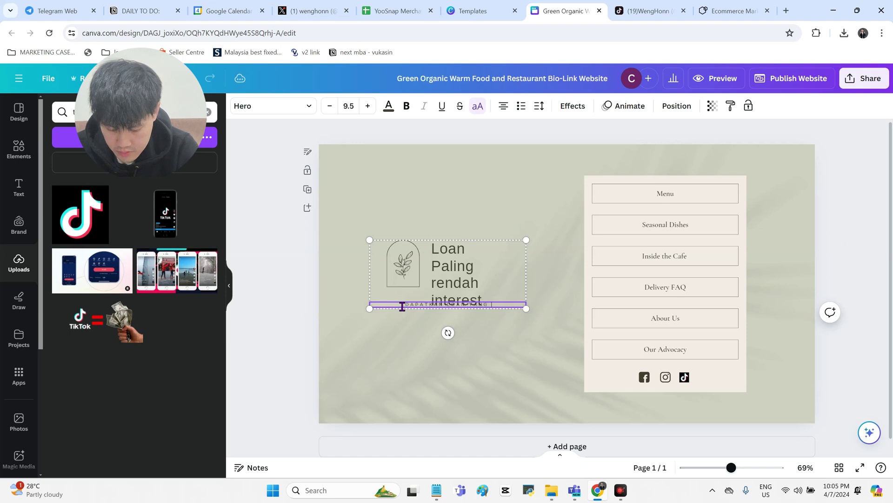
text( RENDAH INTE)
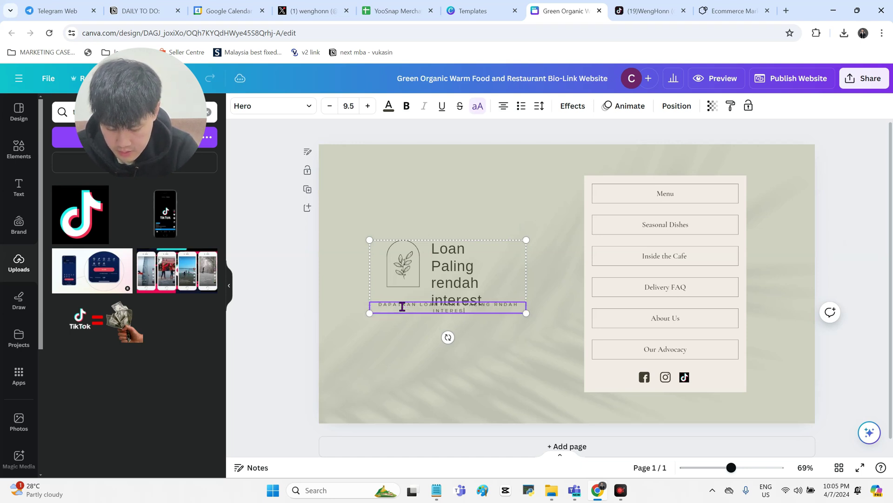
text(REST DI MALAYSIA)
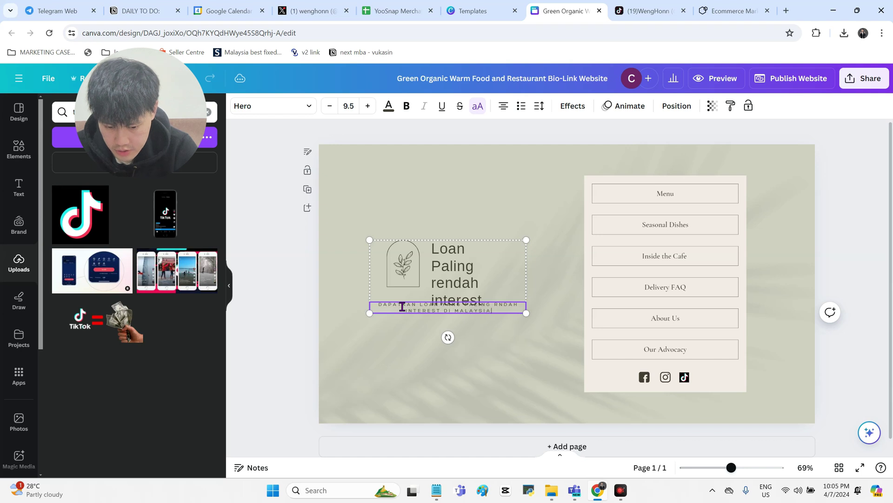
Increase the font size of the whole tagline to 14.5.
key(ctrl+a)
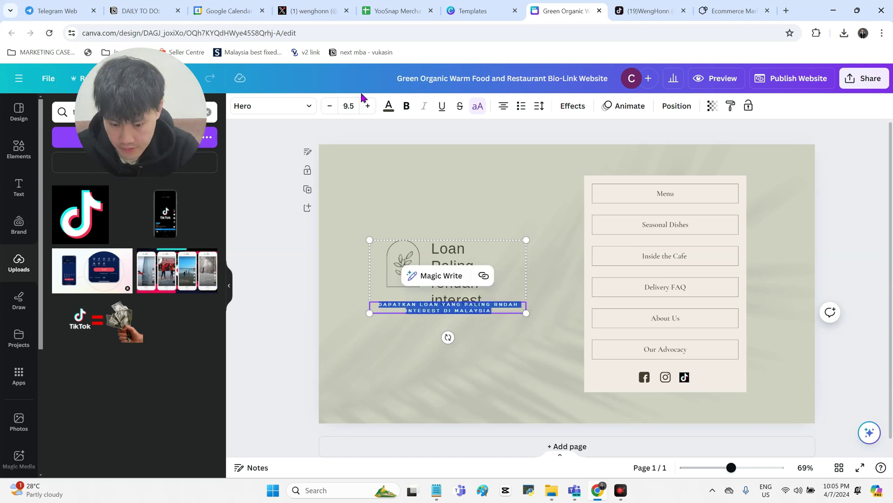
click(368, 106)
click(368, 106)
click(368, 106)
click(368, 106)
click(368, 106)
click(285, 239)
Delete the leaf illustration and its arched frame beside the loan heading.
click(412, 280)
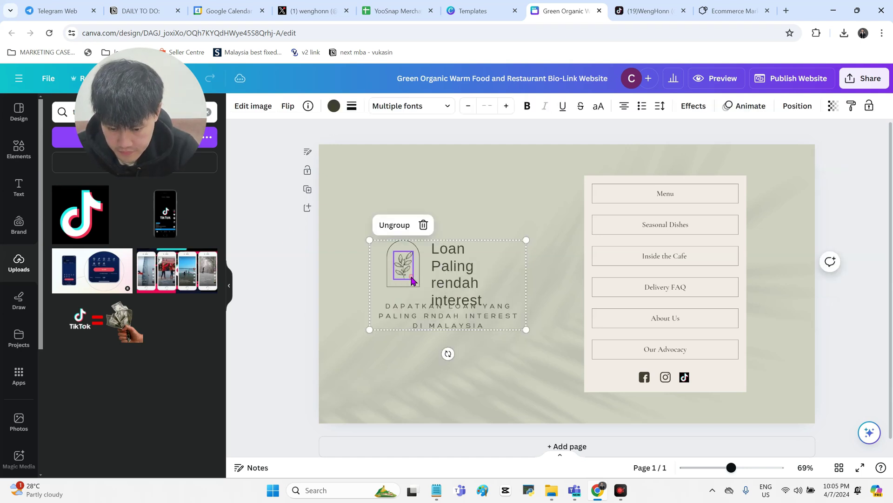
click(412, 281)
click(411, 279)
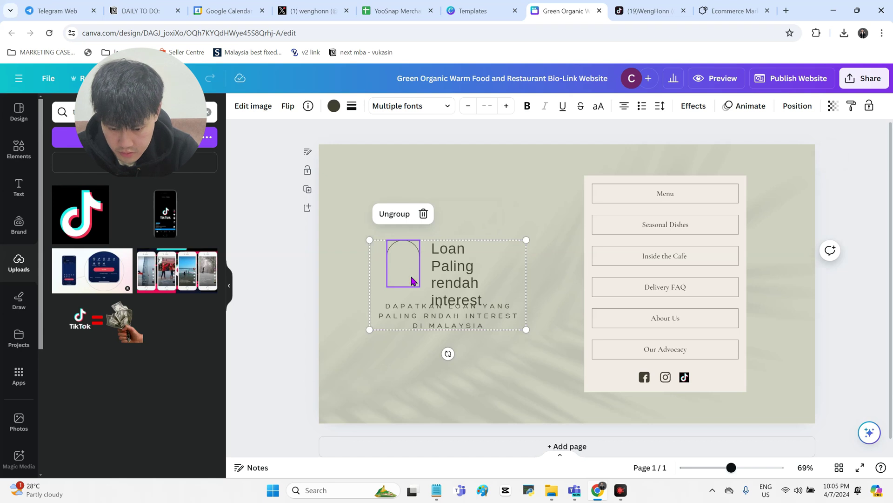
Widen the heading and tagline group so that the loan heading wraps onto two lines.
click(484, 275)
drag(527, 283, 560, 266)
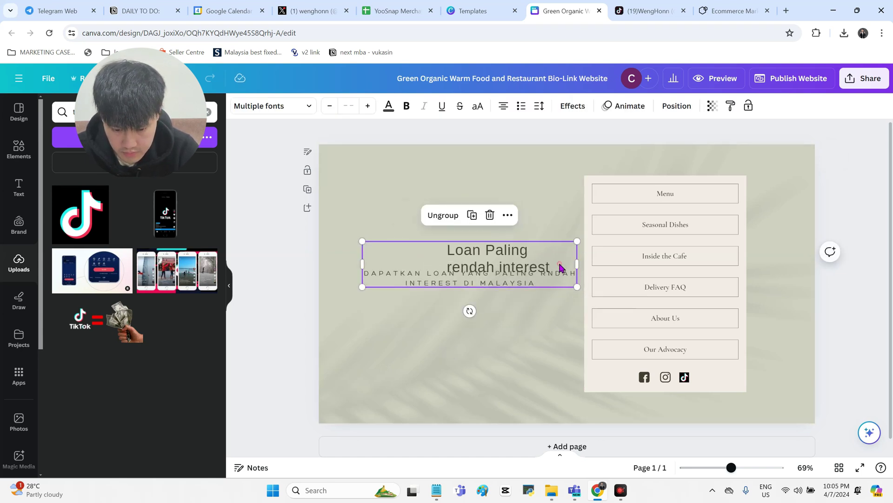
click(540, 276)
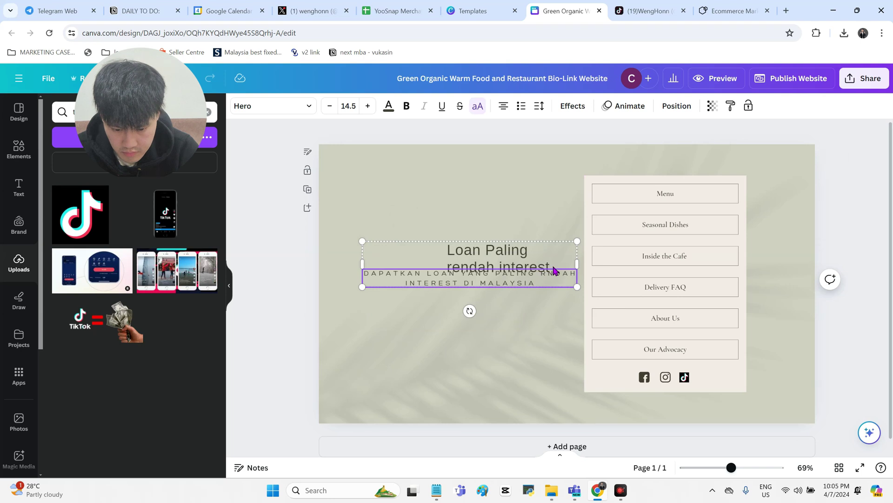
click(553, 269)
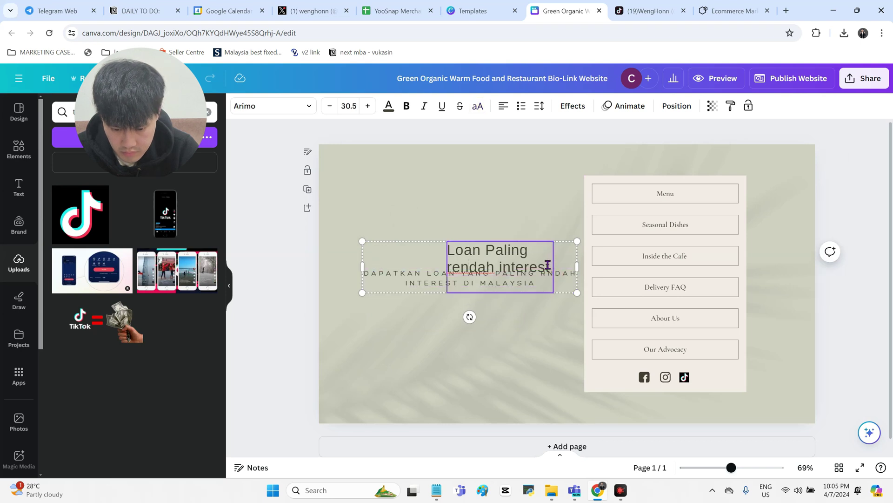
Shift the text group towards the page's left edge and widen it until the loan heading fits on one line.
click(389, 345)
click(431, 274)
drag(431, 274, 404, 289)
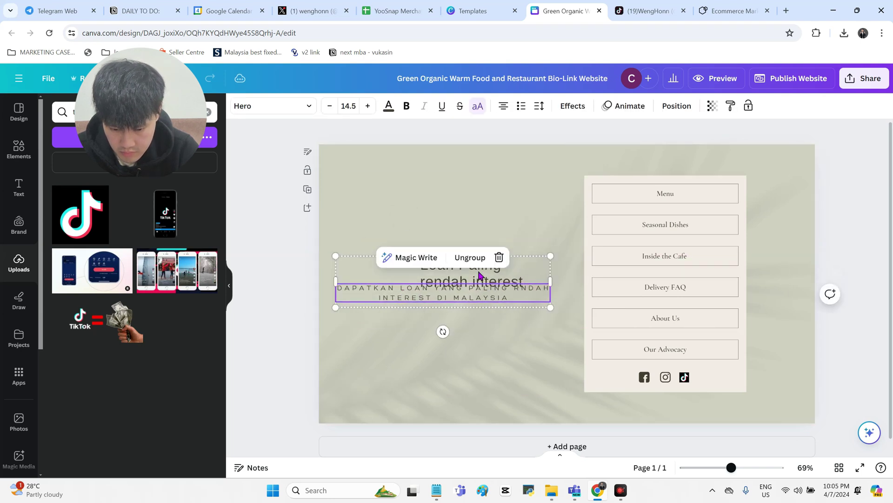
drag(551, 293, 724, 233)
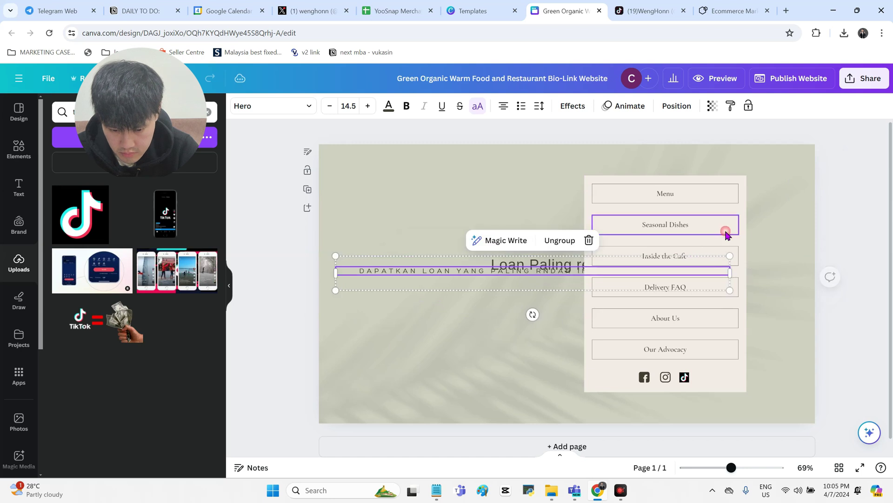
click(441, 224)
drag(444, 268, 393, 256)
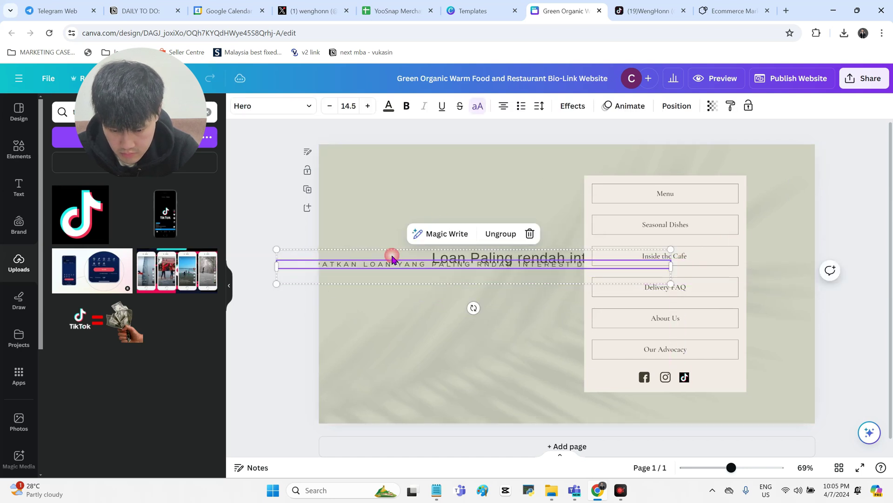
Delete the tagline text and move the loan heading left, clear of the links panel.
double_click(405, 269)
key(BackSpace)
click(422, 391)
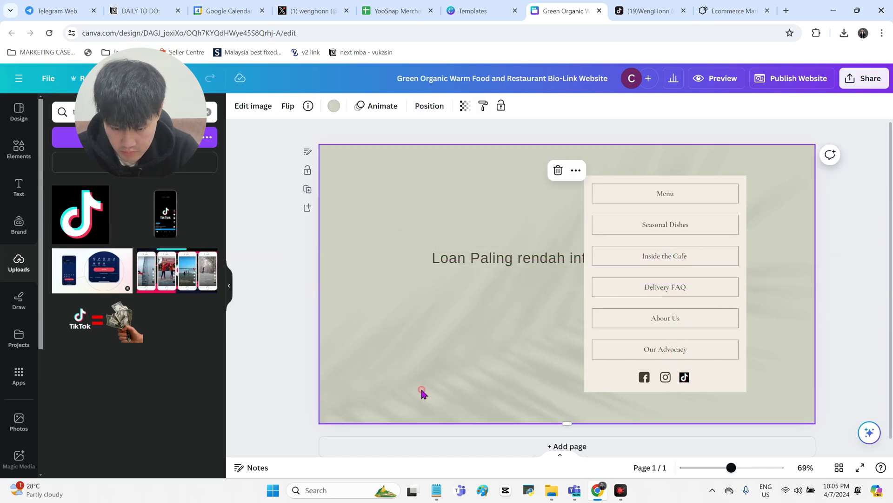
drag(506, 249, 436, 249)
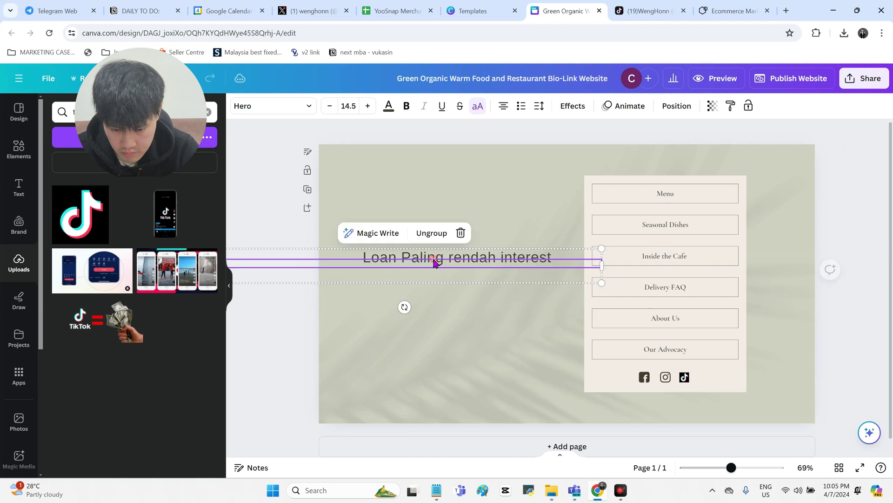
Add a subheading text reading "dapatkan loan yang paling rndah interest di malaysia".
click(395, 198)
click(19, 187)
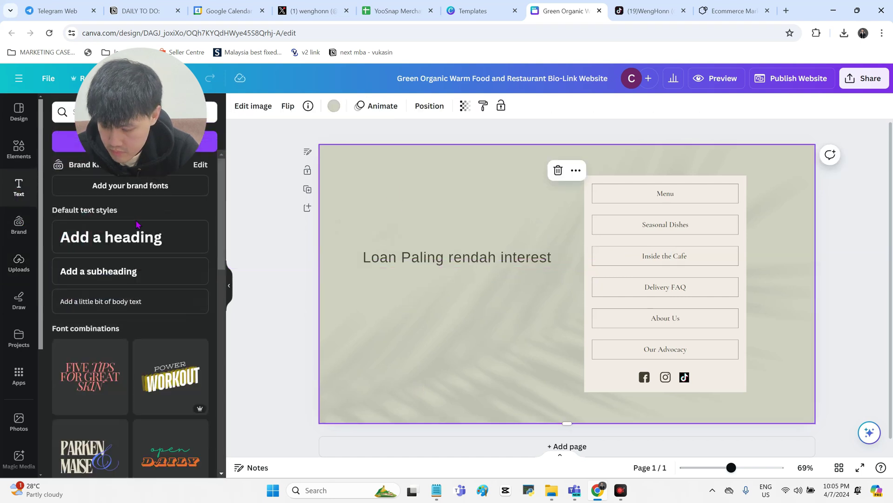
click(132, 274)
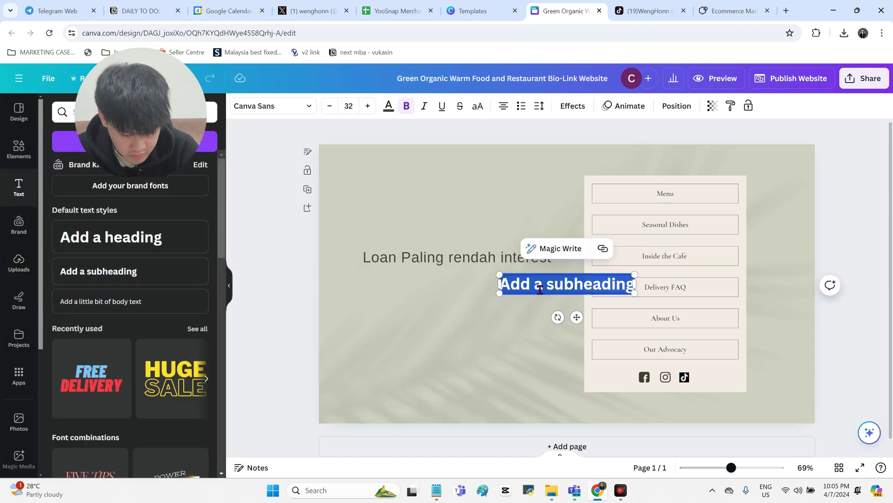
text(dapatkan loan yang paling rndah interest di malaysia)
Shrink the new subheading to about size 13 and place it directly beneath the loan heading.
drag(362, 278, 599, 288)
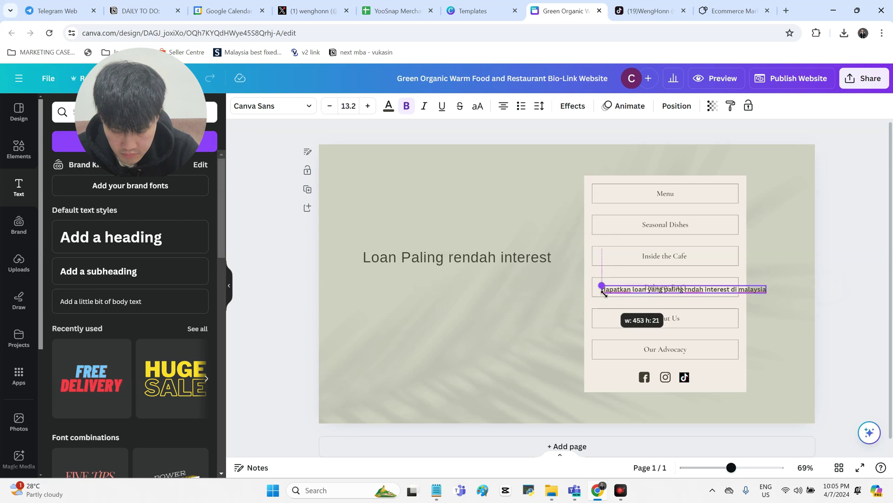
click(484, 306)
drag(622, 298, 406, 278)
click(419, 308)
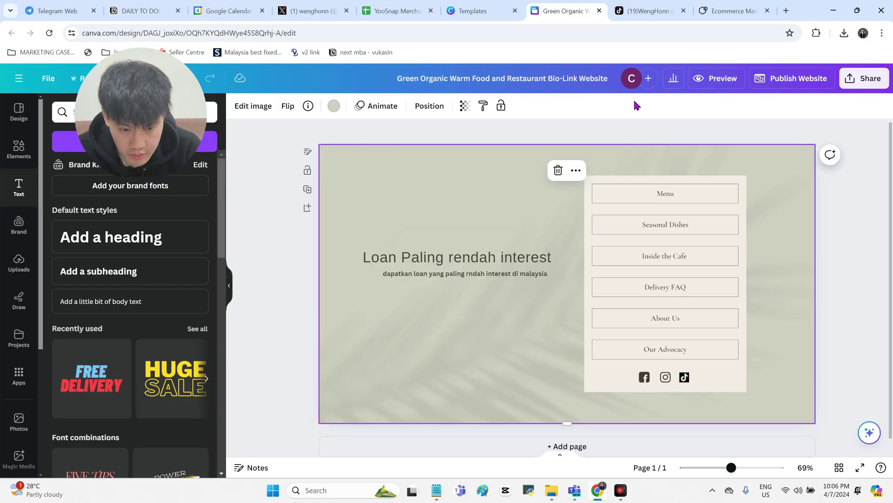
Switch to the Involve Asia publisher dashboard and open the list of engaged advertisers.
click(733, 11)
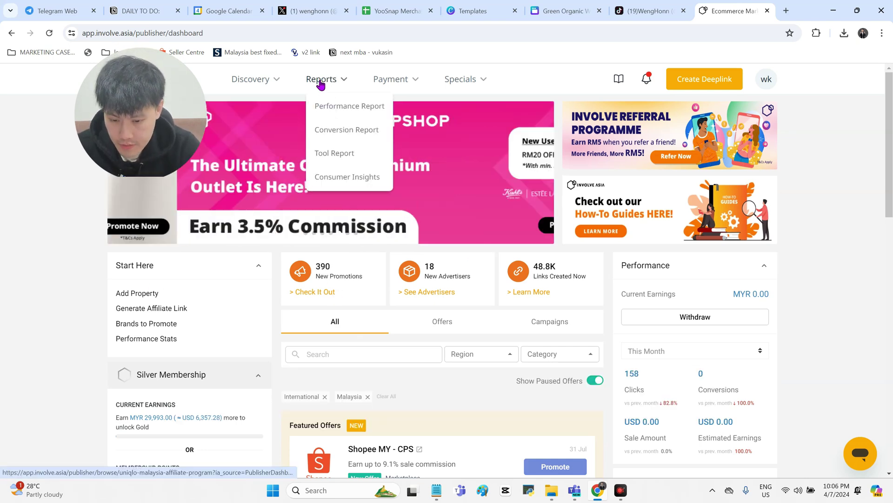
mouse_move(275, 80)
drag(275, 80, 274, 108)
click(274, 108)
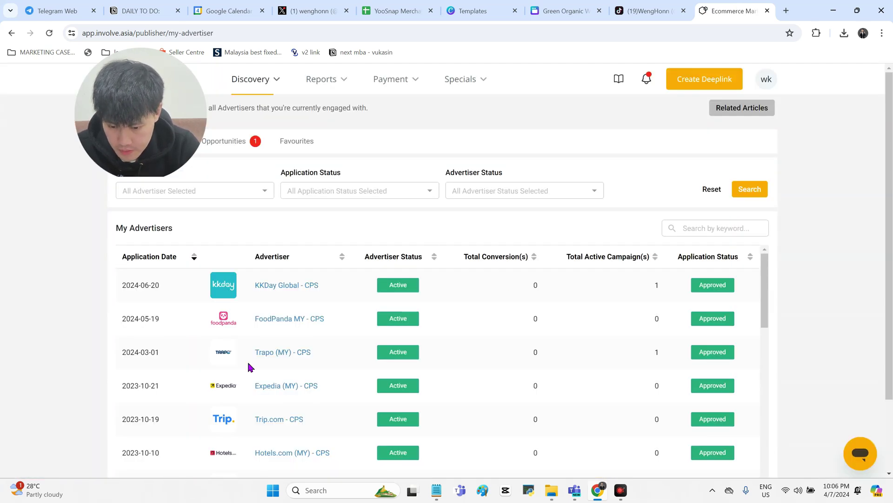
scroll(249, 368, down, 4)
scroll(250, 367, up, 5)
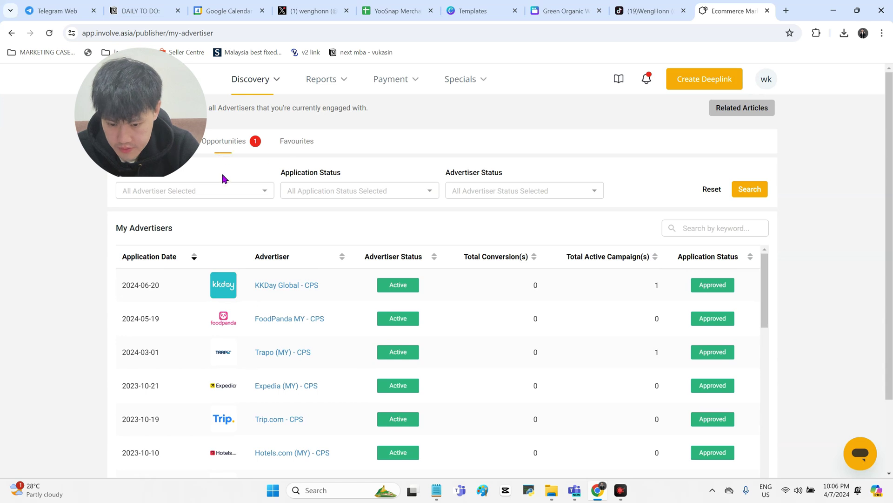
Filter the advertisers list to Ringgit Plus Personal Loan MY - CPA.
click(221, 189)
scroll(199, 260, down, 10)
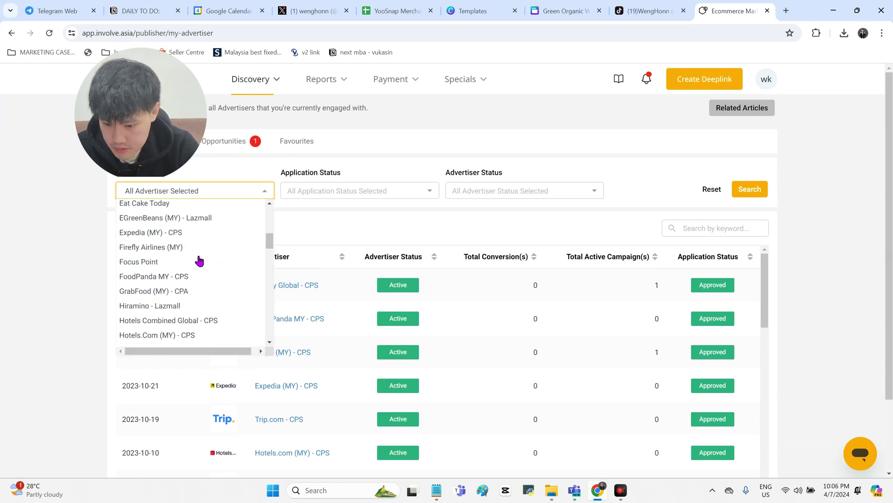
scroll(199, 261, down, 8)
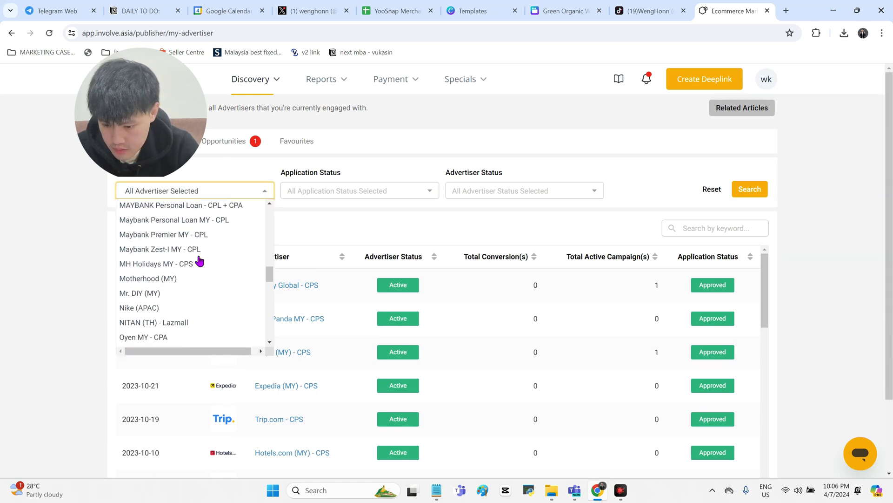
scroll(199, 259, down, 3)
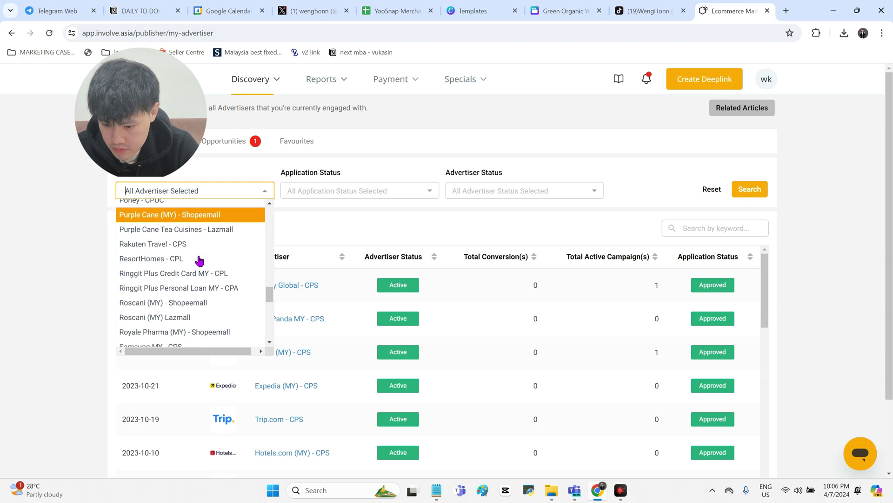
click(188, 290)
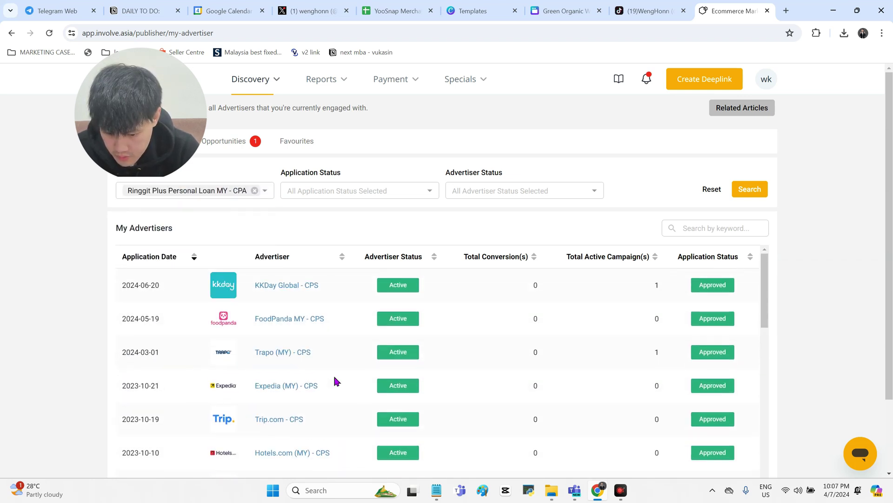
click(746, 189)
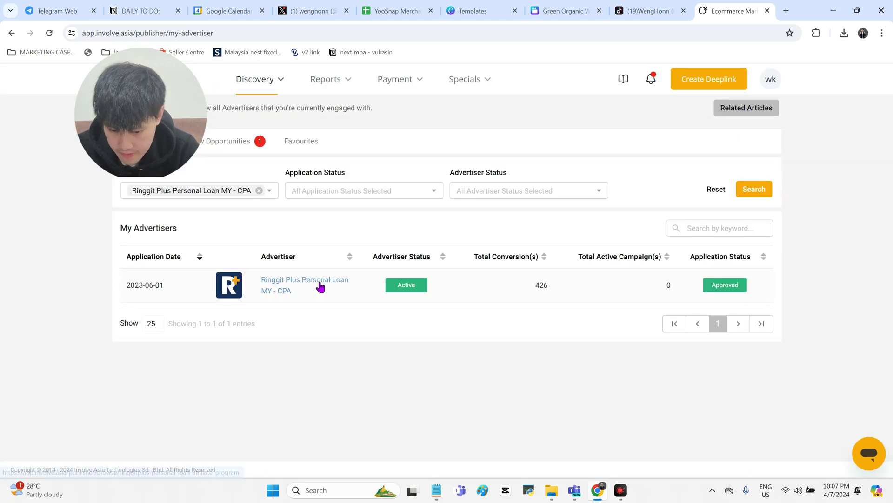
Open the Ringgit Plus Personal Loan MY - CPA offer and review its commission terms.
click(319, 285)
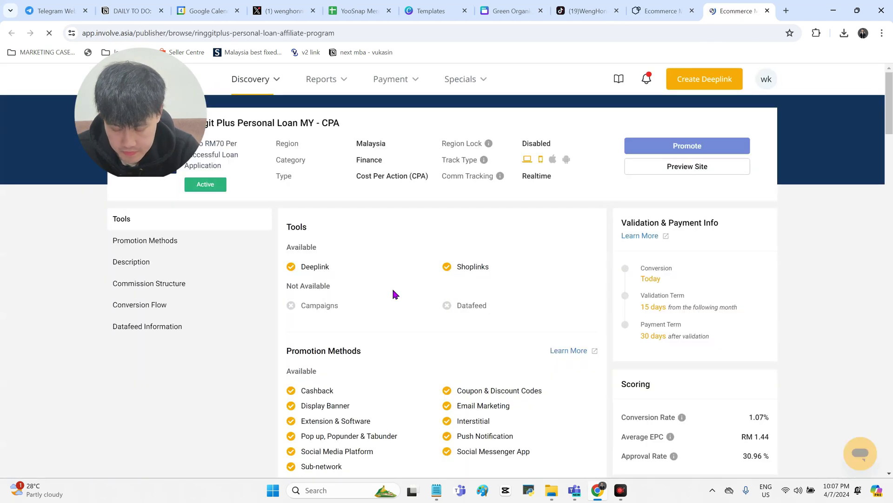
scroll(392, 287, down, 15)
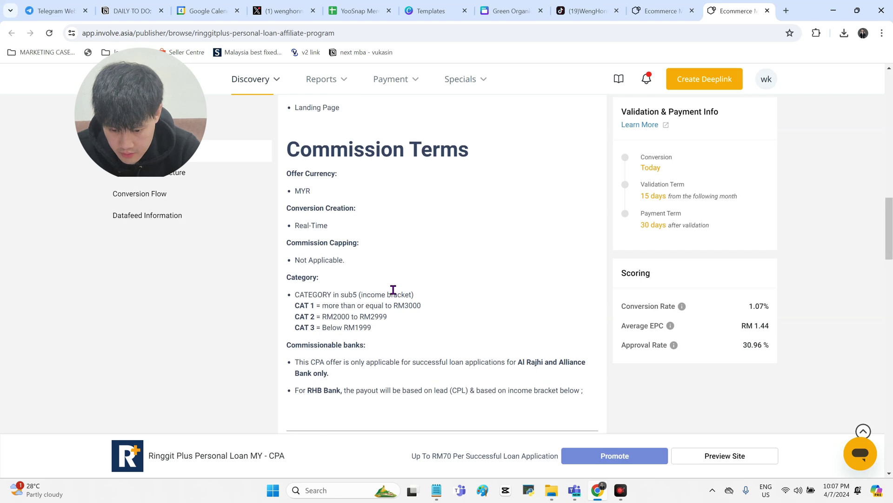
scroll(393, 289, up, 15)
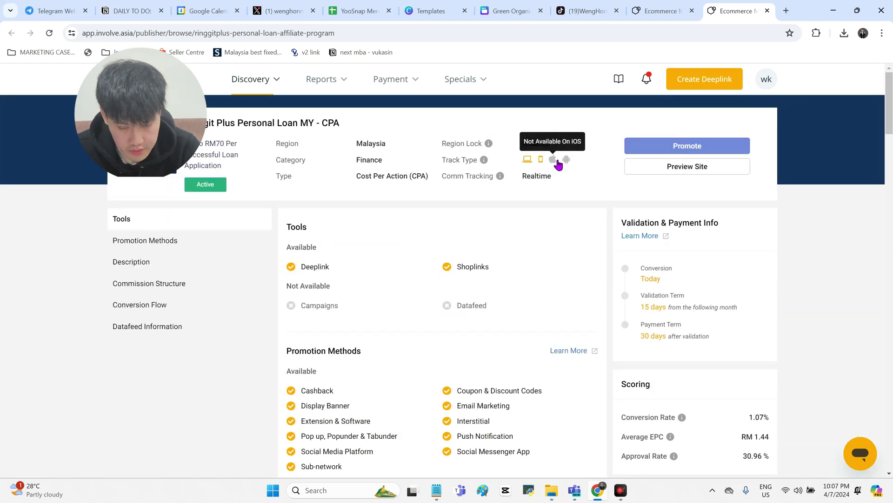
Preview the offer's RinggitPlus site and open the Al Rajhi Bank loan page from the comparison table in a new tab.
click(708, 167)
drag(134, 212, 214, 211)
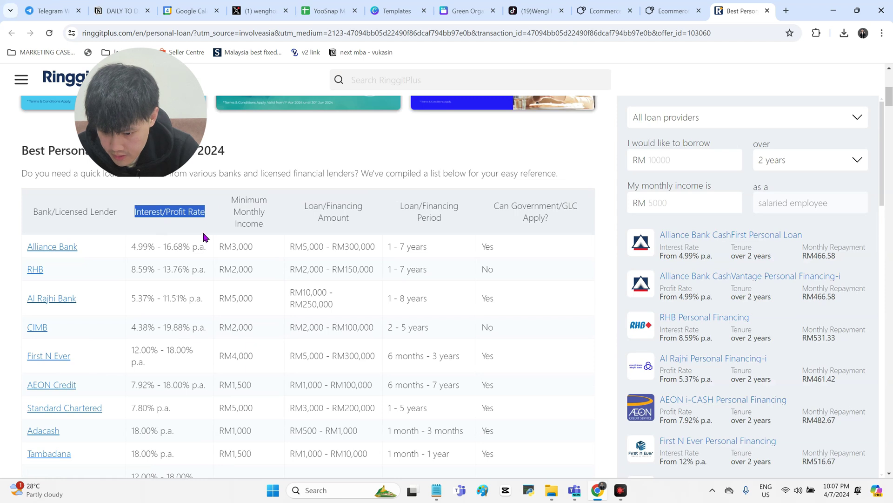
scroll(198, 263, down, 1)
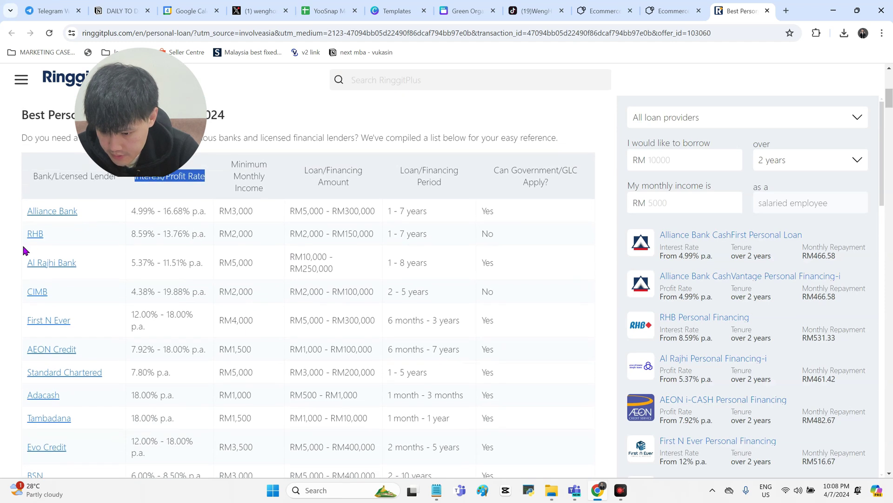
right_click(47, 265)
click(74, 279)
scroll(138, 278, down, 1)
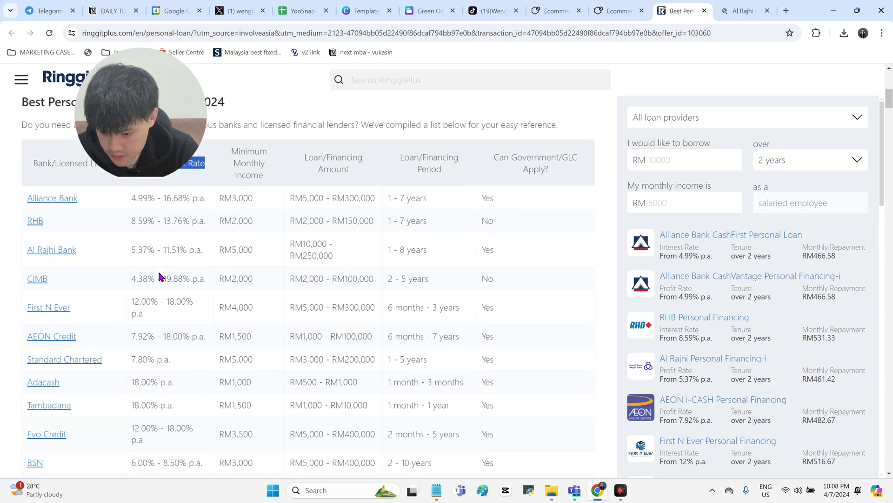
Open the BSN, Maybank and HSBC Amanah loan pages from the comparison table, each in a new tab.
scroll(45, 323, down, 3)
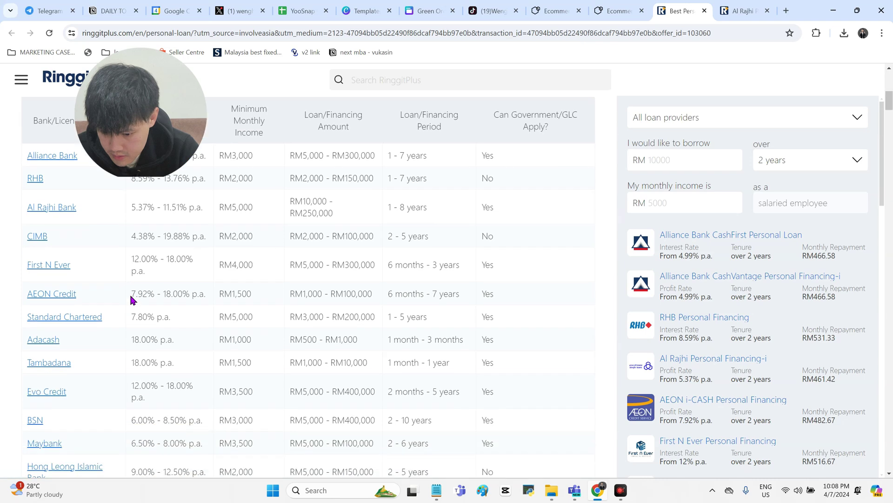
right_click(35, 323)
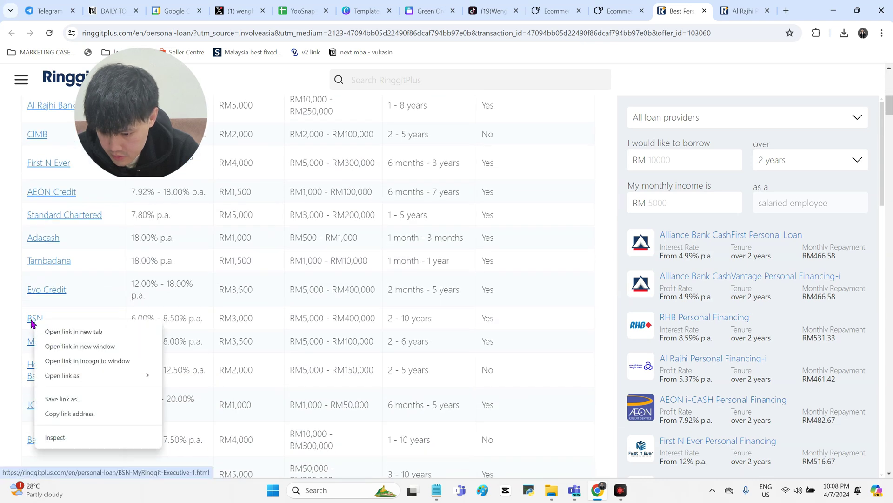
click(53, 330)
right_click(39, 348)
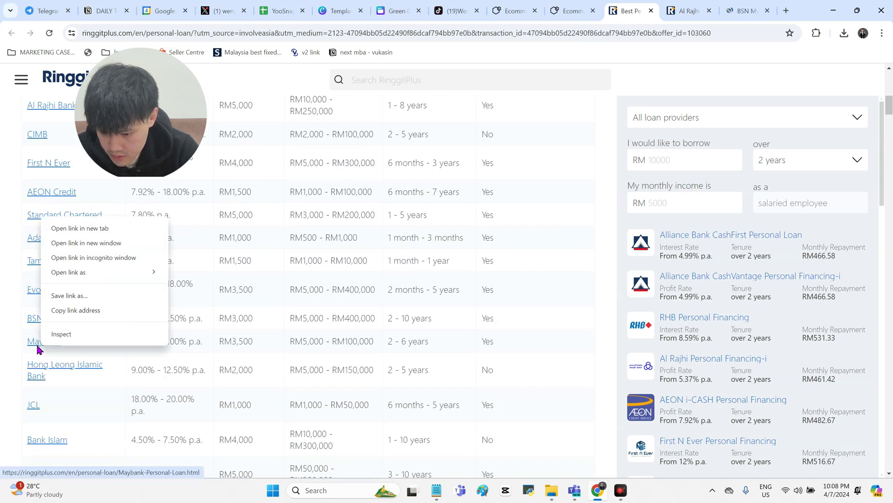
click(116, 228)
scroll(167, 263, down, 3)
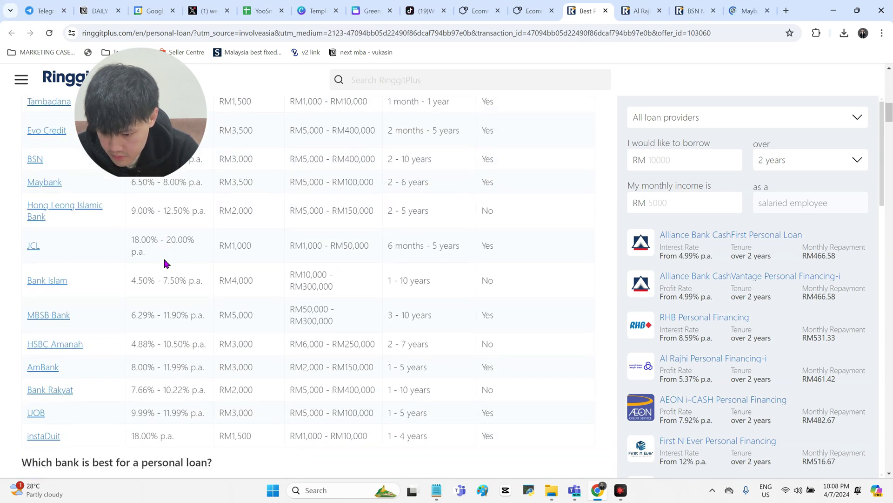
right_click(52, 349)
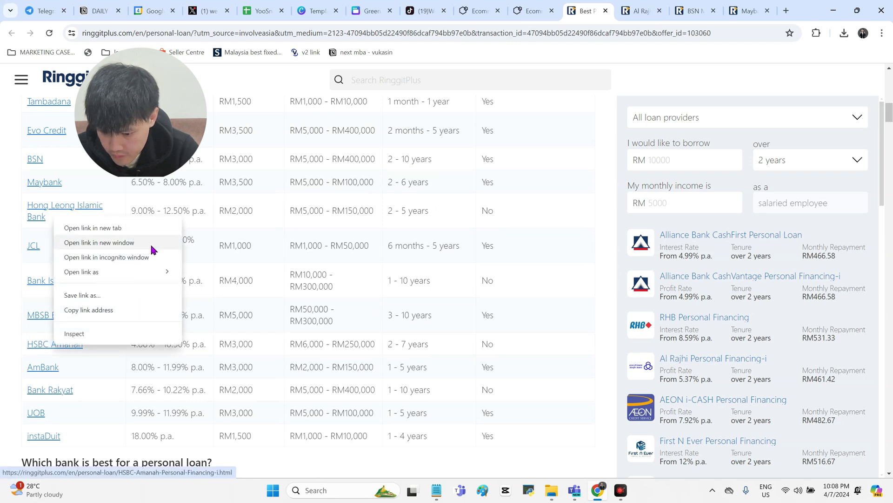
click(157, 226)
click(488, 5)
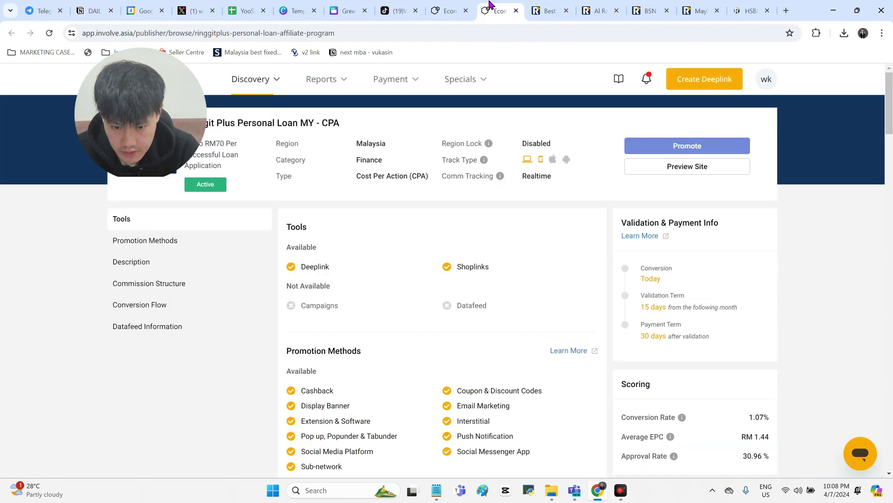
click(454, 6)
click(492, 5)
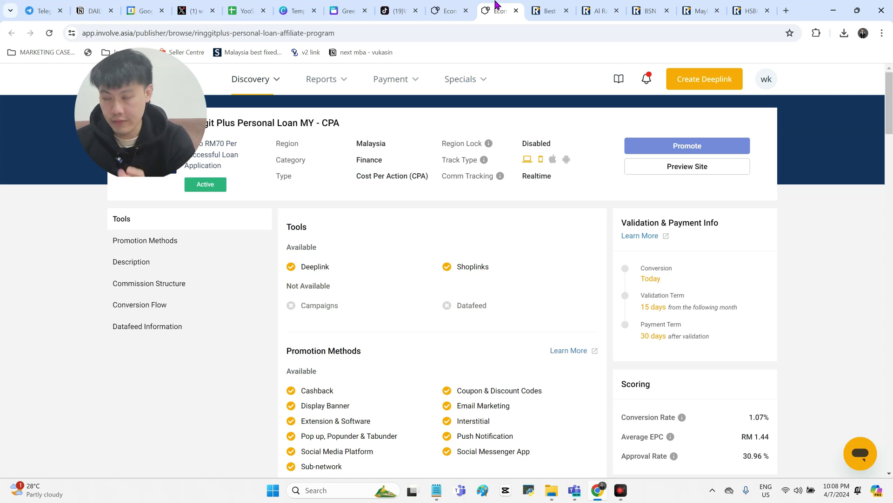
Copy the web address of the Al Rajhi Personal Financing-i page.
click(551, 9)
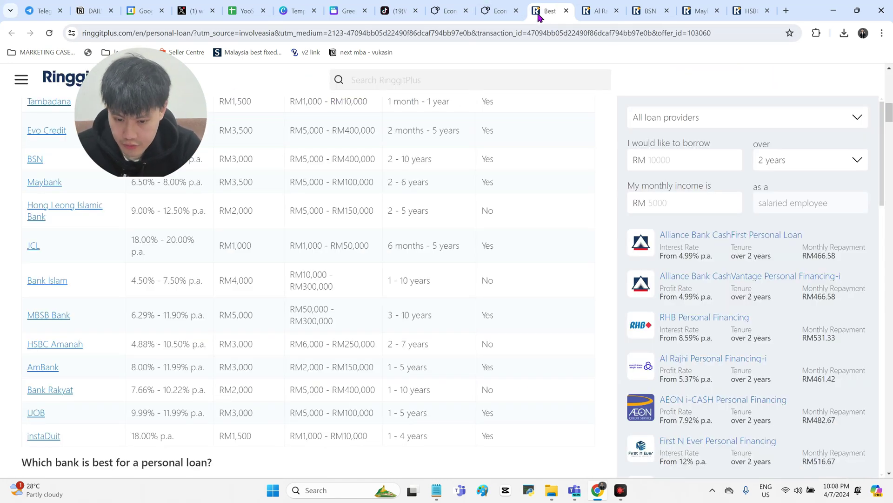
click(590, 6)
click(524, 32)
key(ctrl+c)
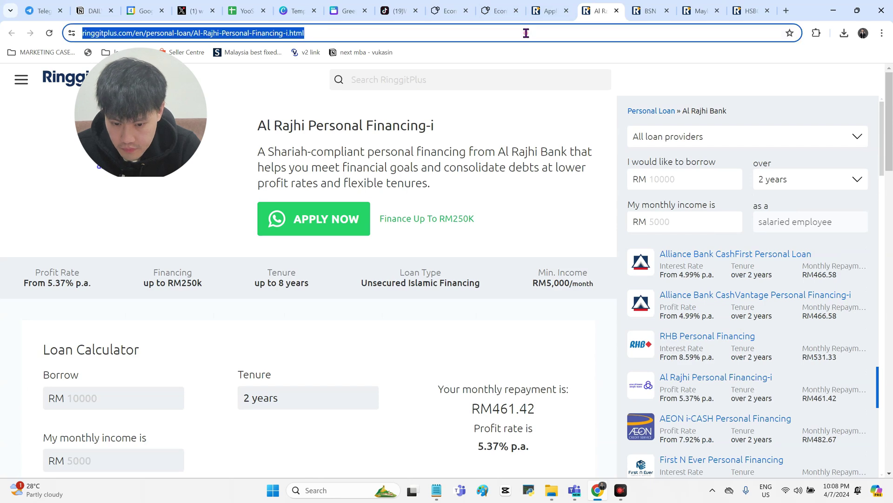
In Involve Asia's deeplink generator, generate an affiliate link for the copied Al Rajhi page address and copy the new link.
click(551, 11)
click(488, 5)
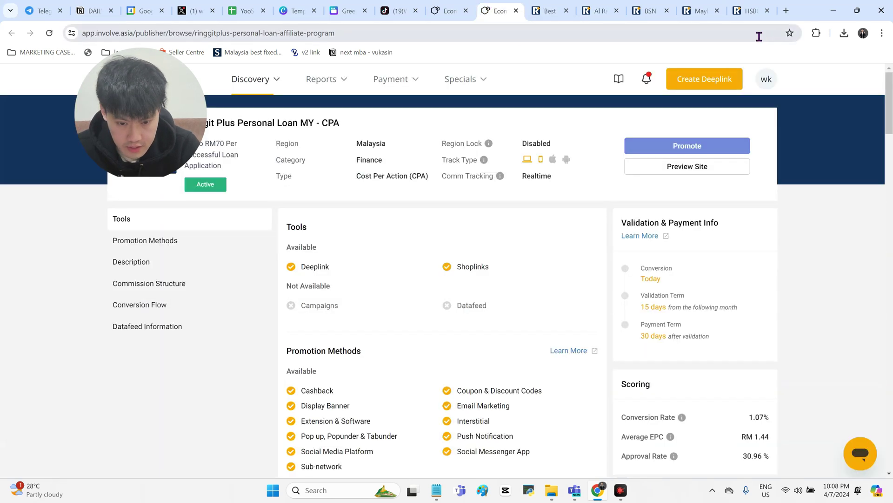
click(707, 76)
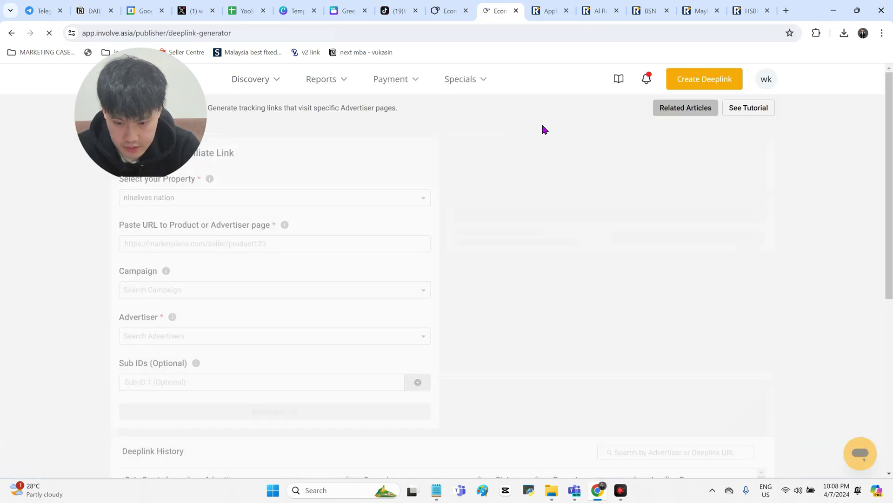
scroll(249, 321, down, 1)
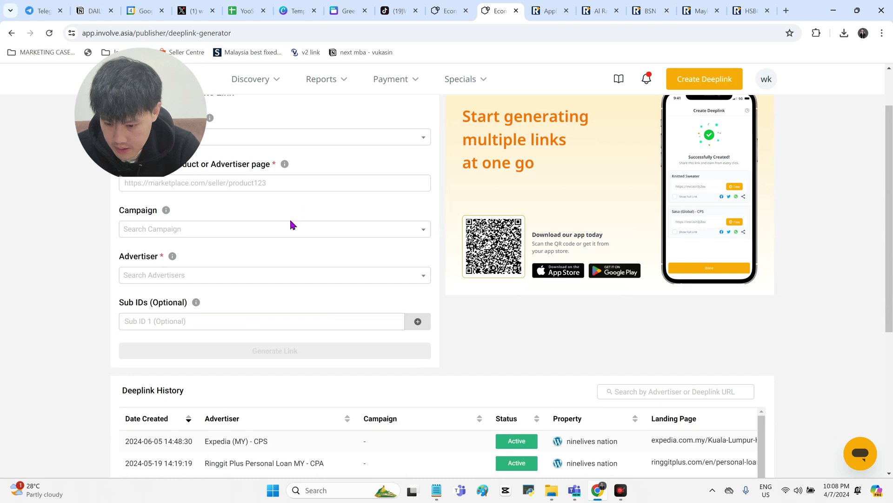
click(315, 180)
key(ctrl+v)
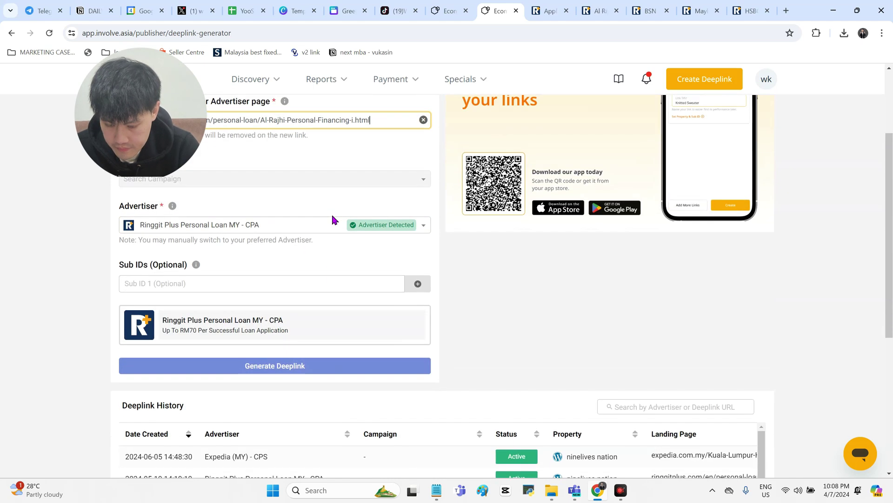
click(311, 367)
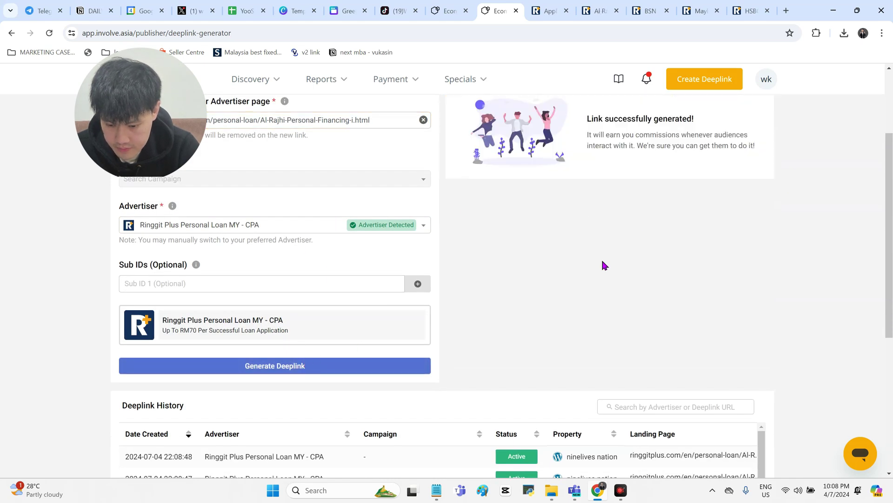
click(750, 170)
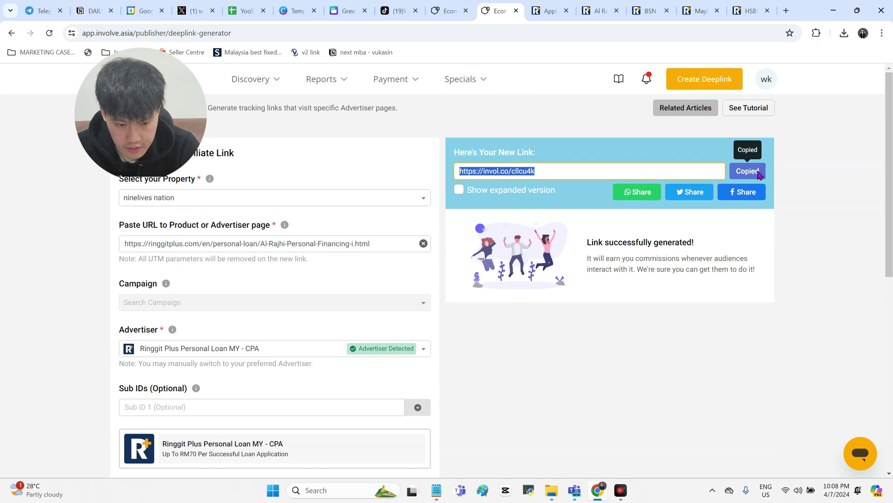
In the Canva design, replace the "Menu" button's text with "Al Rajhi", keeping the Al Rajhi loan page's tab beside the design for reference.
click(346, 11)
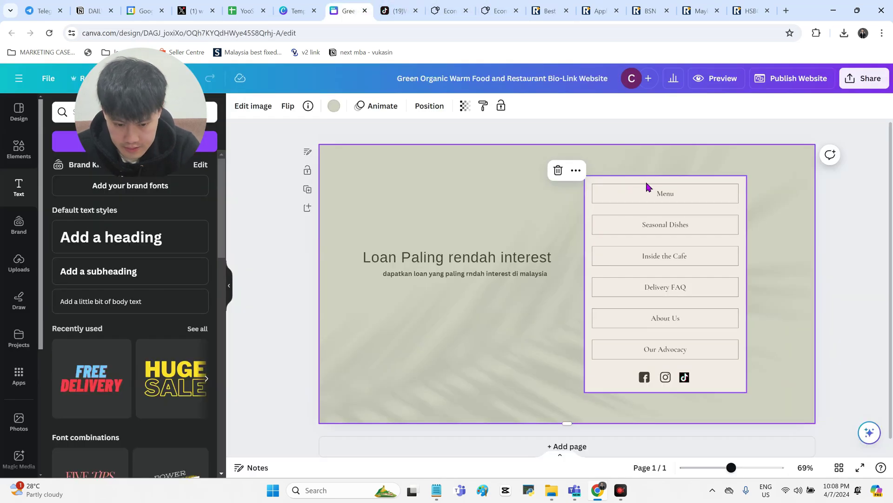
double_click(666, 194)
drag(600, 7, 400, 10)
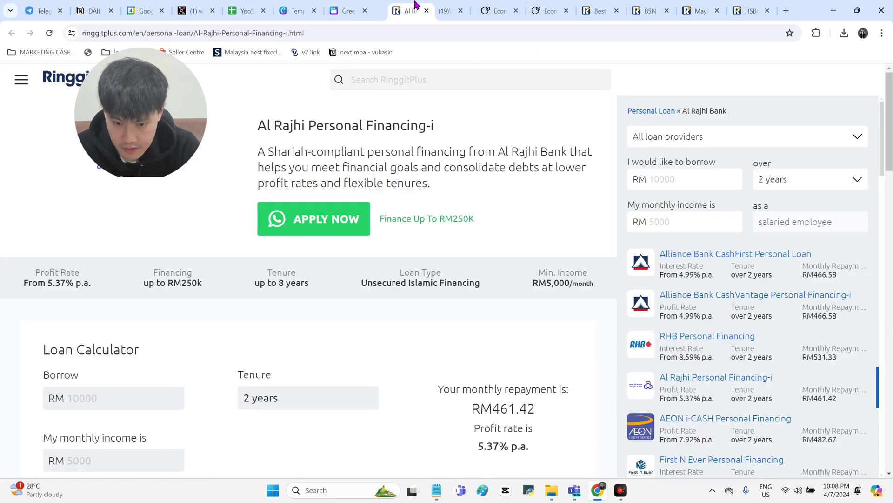
click(347, 11)
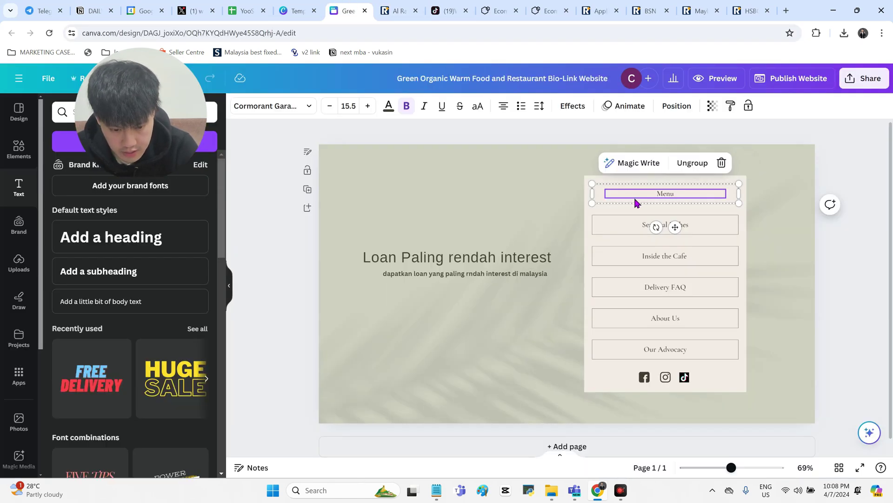
drag(633, 196, 668, 193)
key(BackSpace)
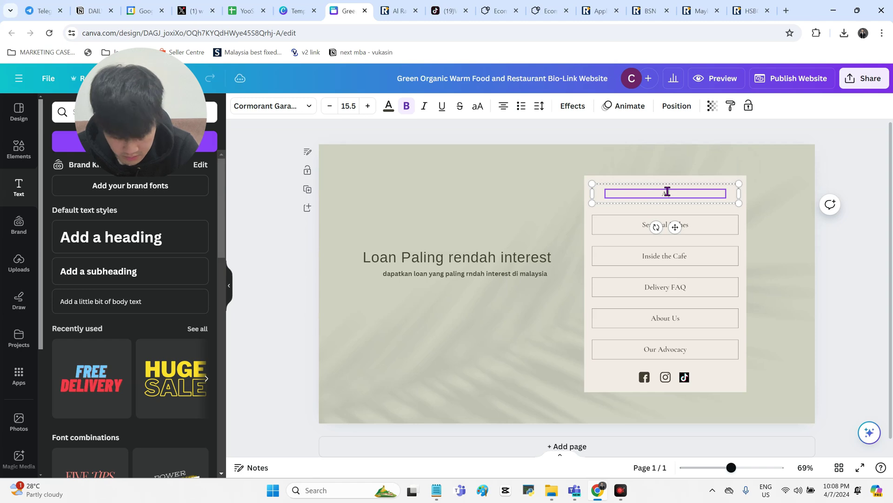
click(398, 6)
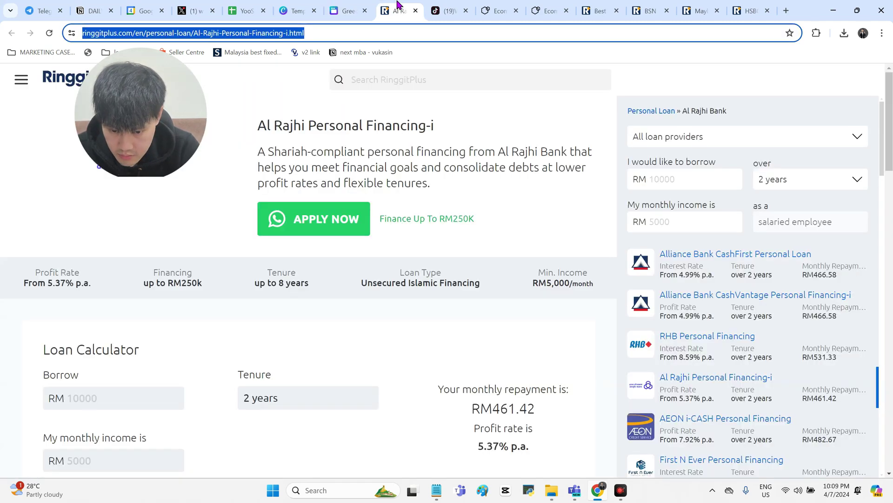
click(328, 7)
key(shift+r)
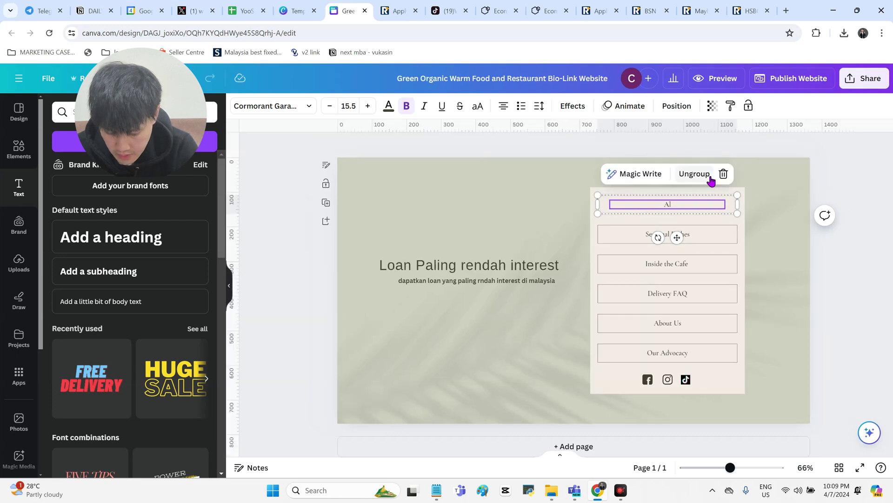
click(702, 206)
click(702, 206)
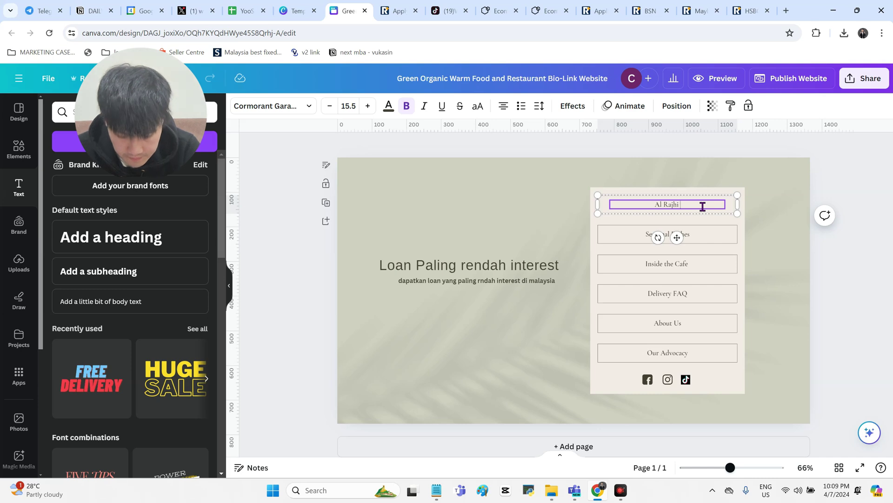
Check the profit rate on the Al Rajhi loan page and add "from 5.37% pa" after the bank name on the first button.
click(396, 10)
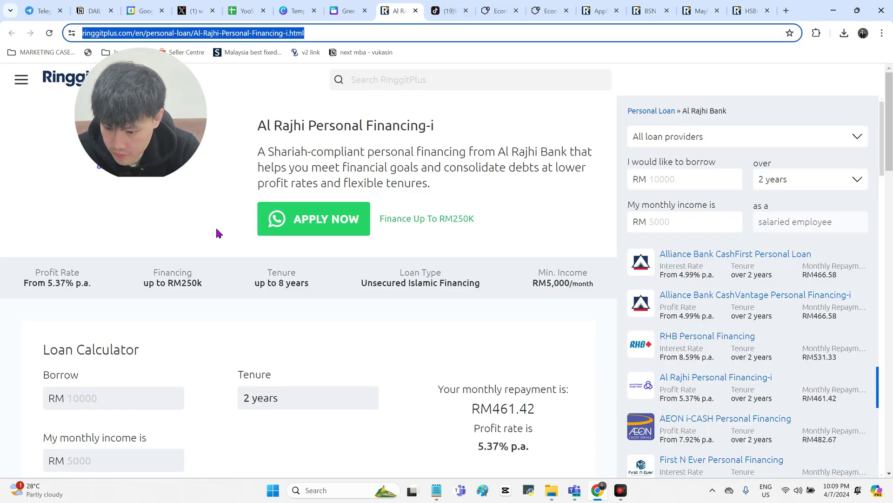
click(349, 10)
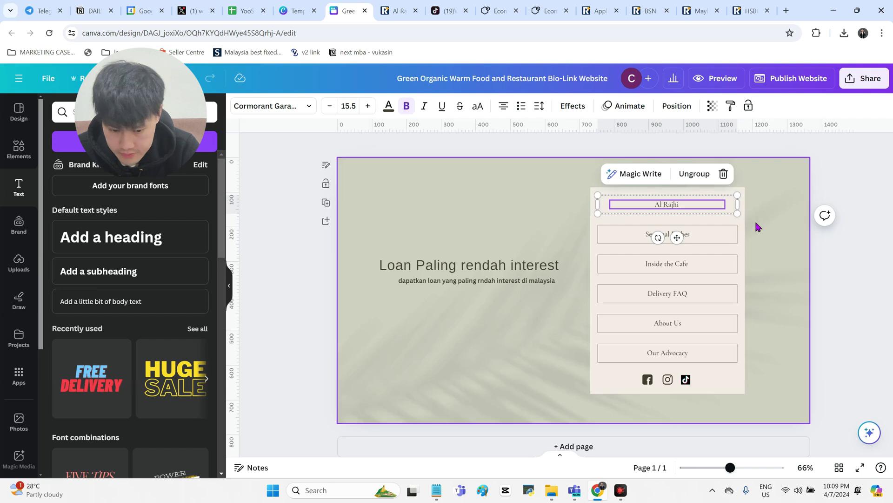
click(712, 205)
text(from 5.37%)
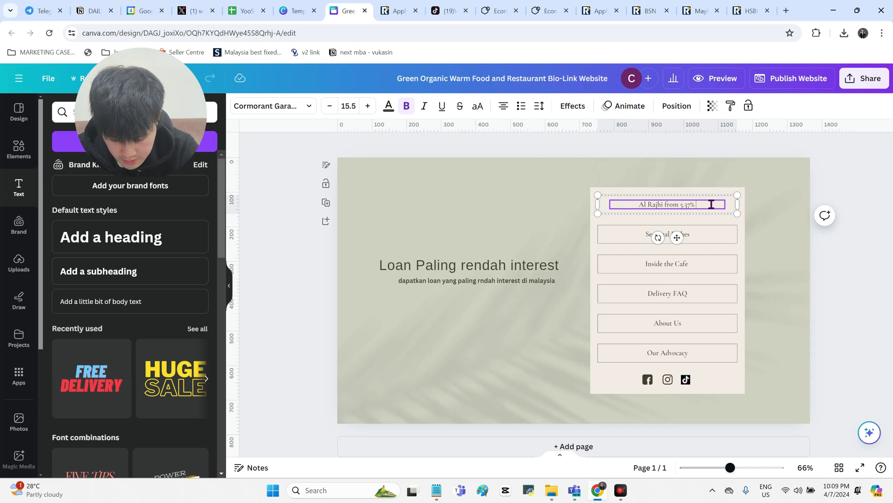
text( pa)
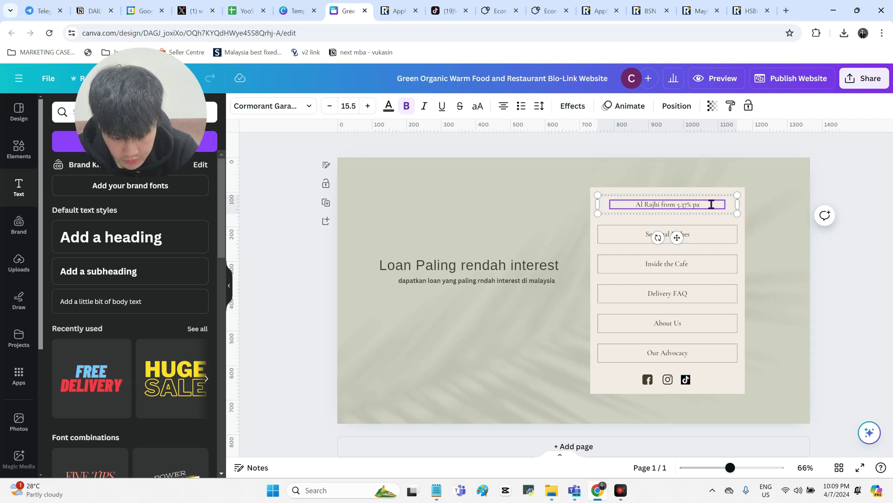
triple_click(712, 204)
click(703, 174)
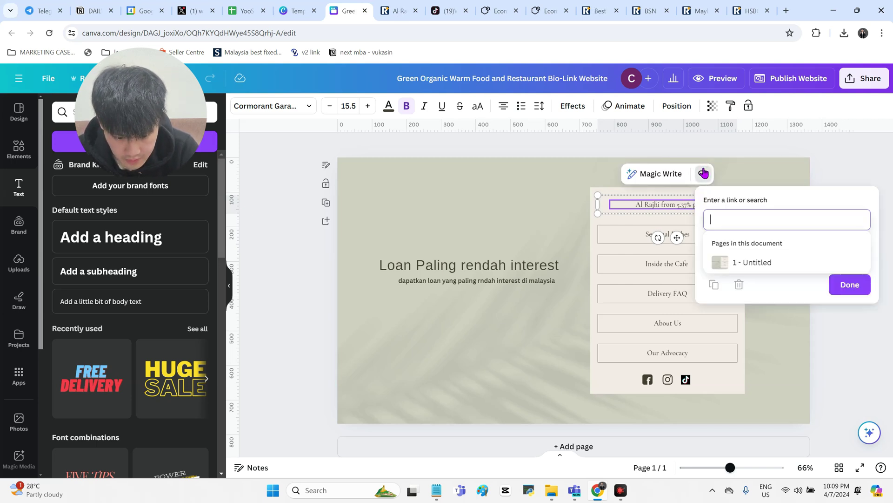
key(ctrl+v)
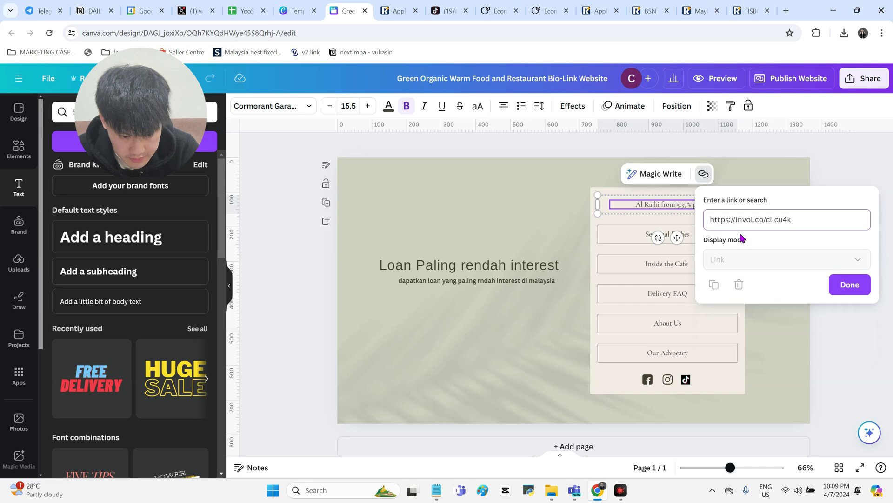
click(849, 284)
click(846, 177)
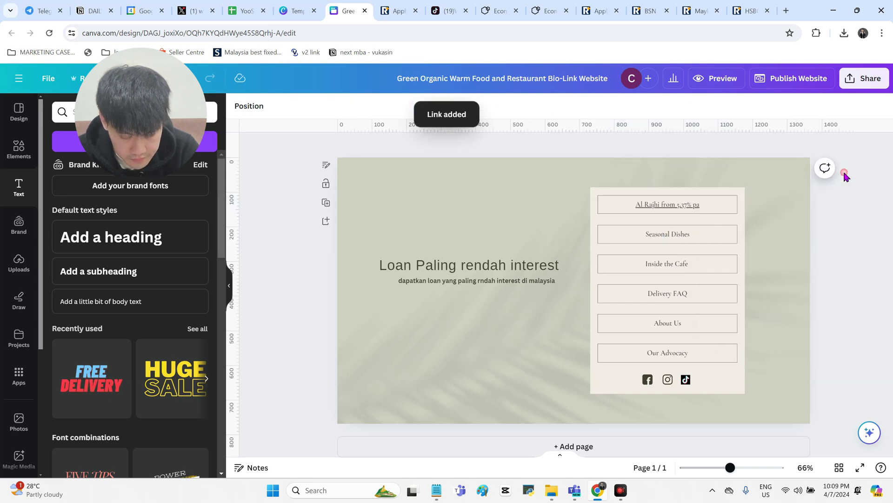
Close the browser tabs of the Al Rajhi loan page, the TikTok profile and the RinggitPlus comparison table.
click(400, 6)
click(416, 11)
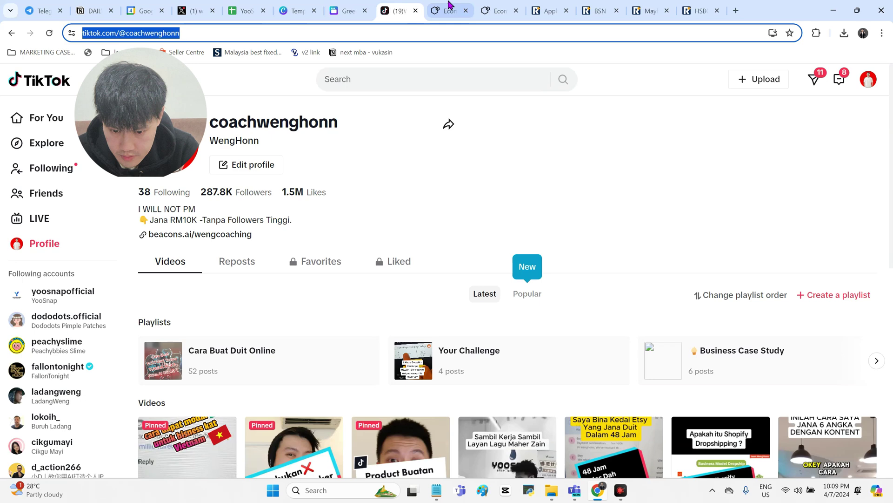
click(416, 11)
click(445, 9)
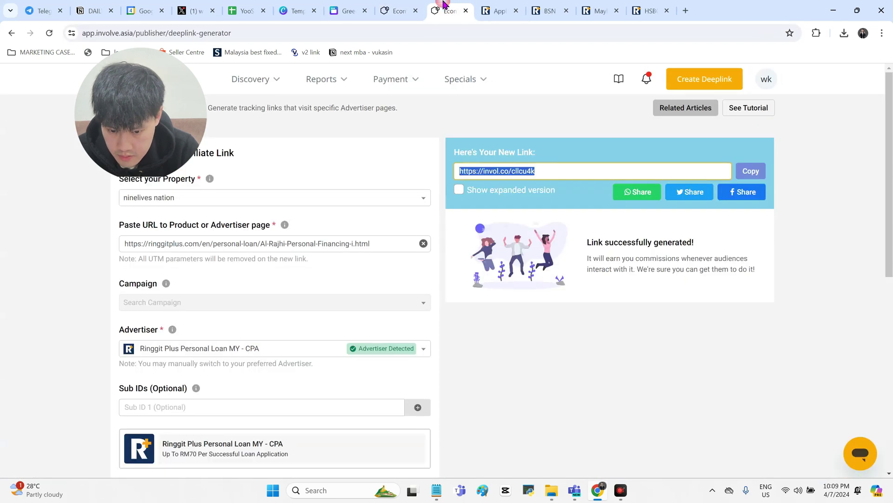
click(500, 6)
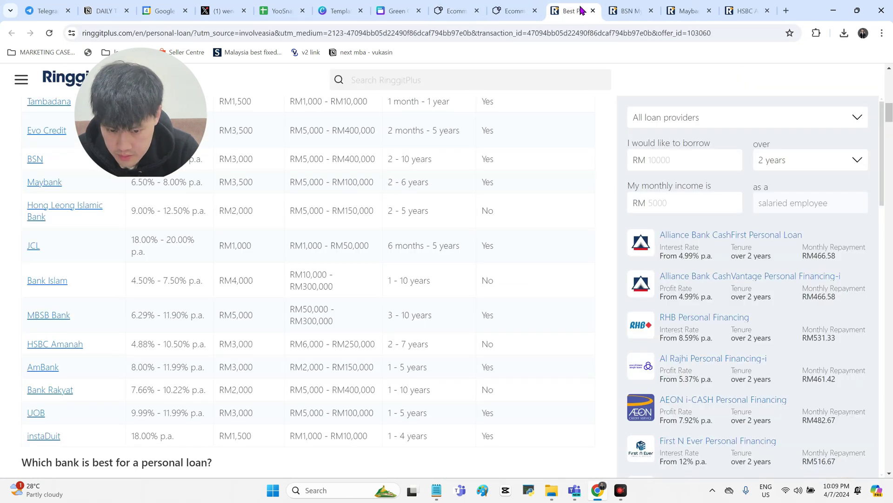
click(593, 11)
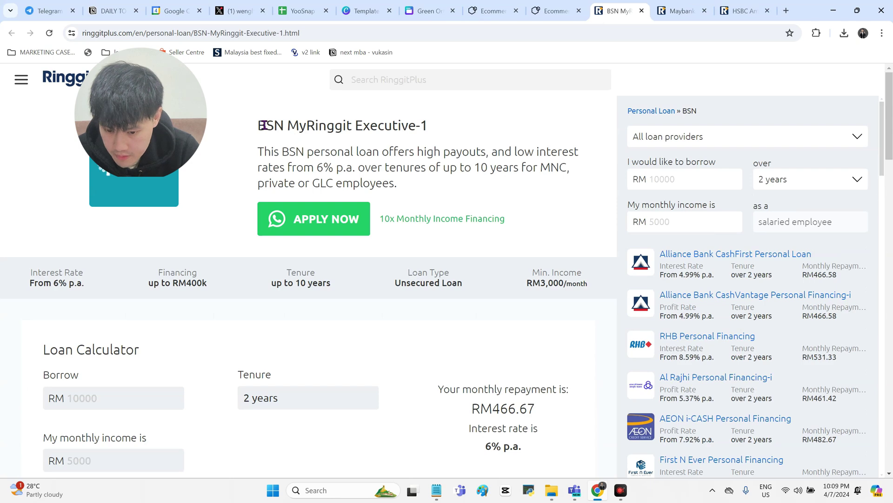
Copy the loan title "BSN MyRinggit Executive-1" from the BSN page and replace the "Seasonal Dishes" button text with it in Canva.
drag(263, 124, 446, 125)
key(ctrl+c)
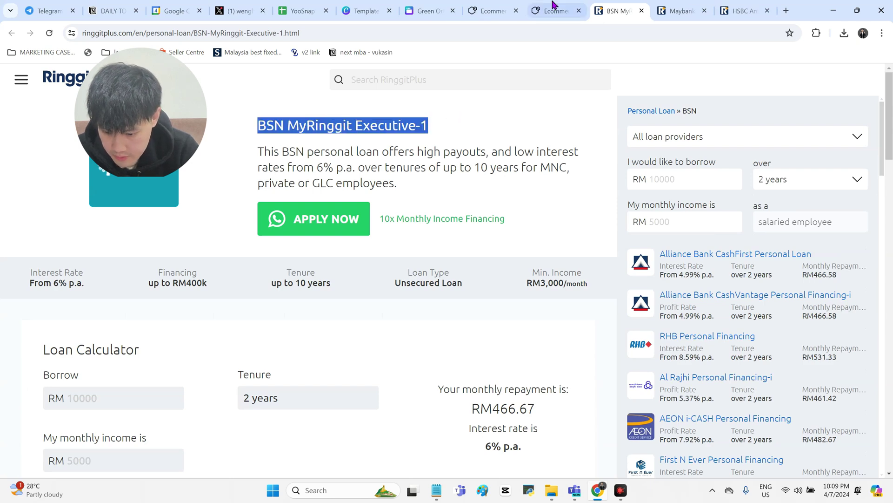
click(421, 11)
click(657, 233)
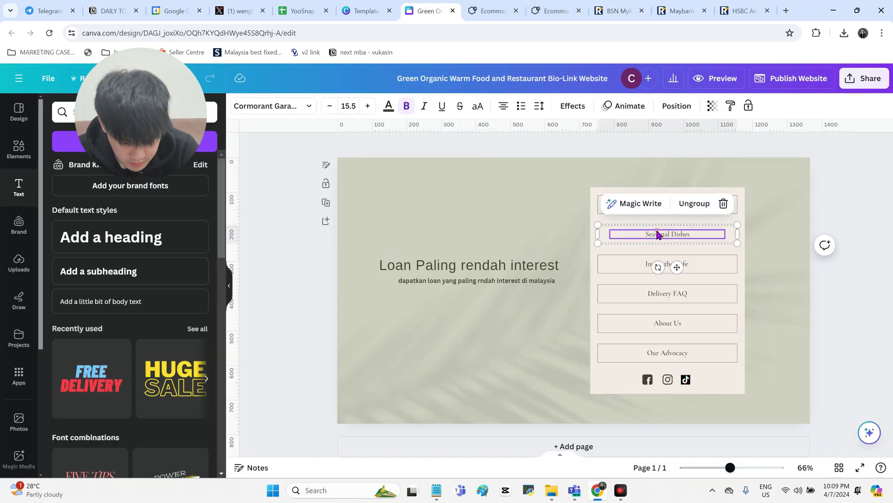
click(657, 232)
key(ctrl+v)
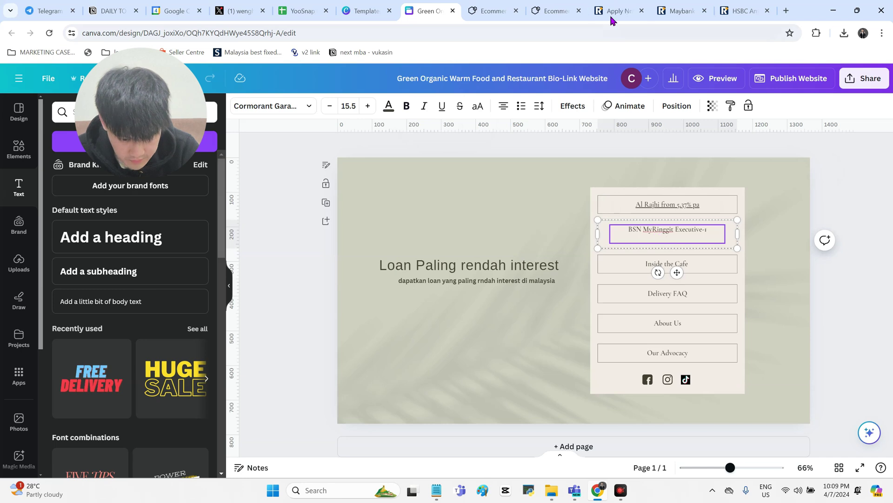
Copy the interest rate "From 6% p.a." from the BSN page and add it as a second line on the BSN button in Canva.
click(614, 11)
drag(29, 284, 89, 284)
key(ctrl+c)
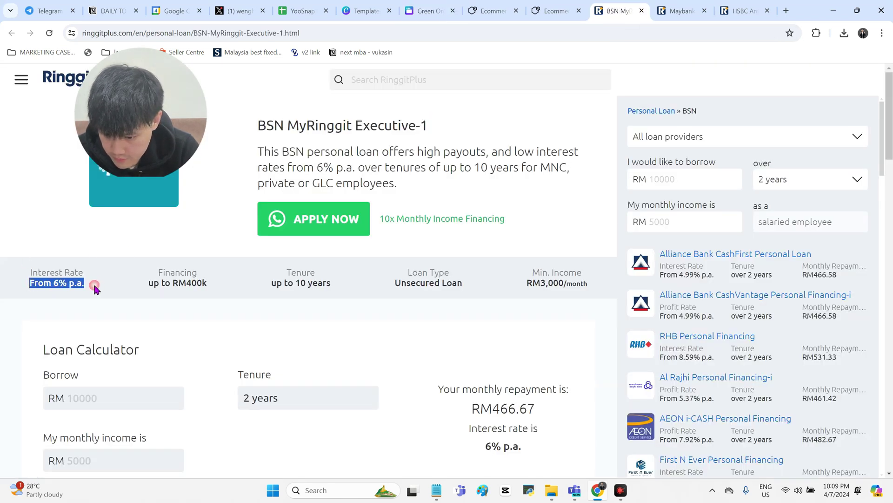
click(426, 11)
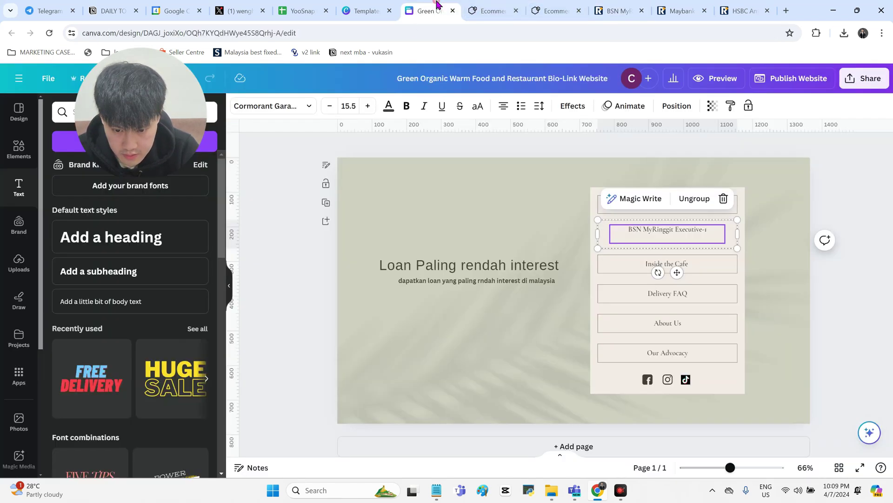
click(663, 238)
key(ctrl+v)
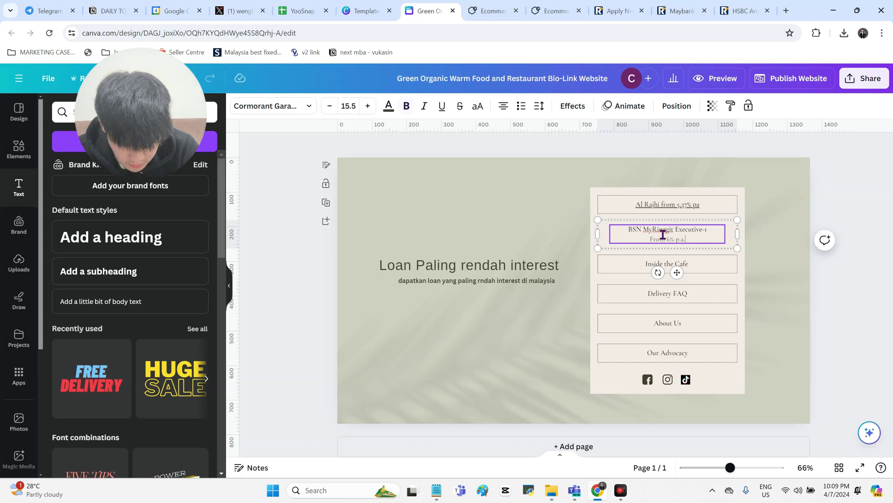
Copy the web address of the BSN MyRinggit Executive-1 page.
click(619, 10)
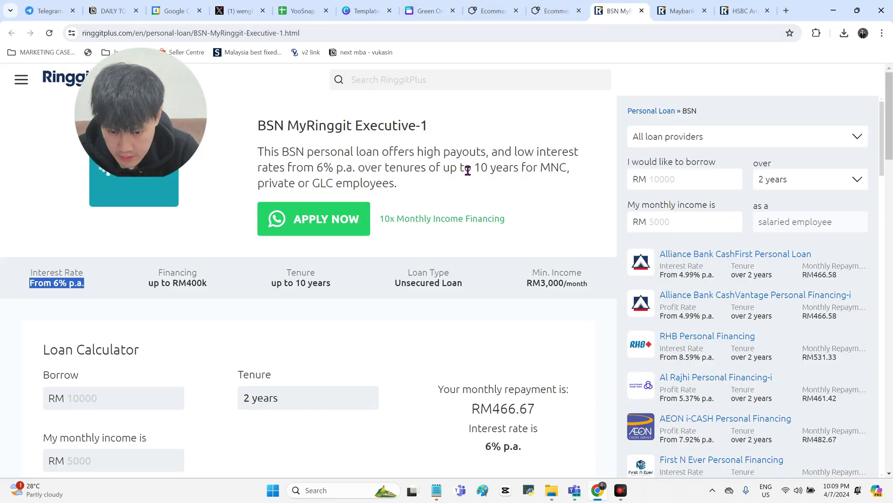
click(412, 31)
key(ctrl+c)
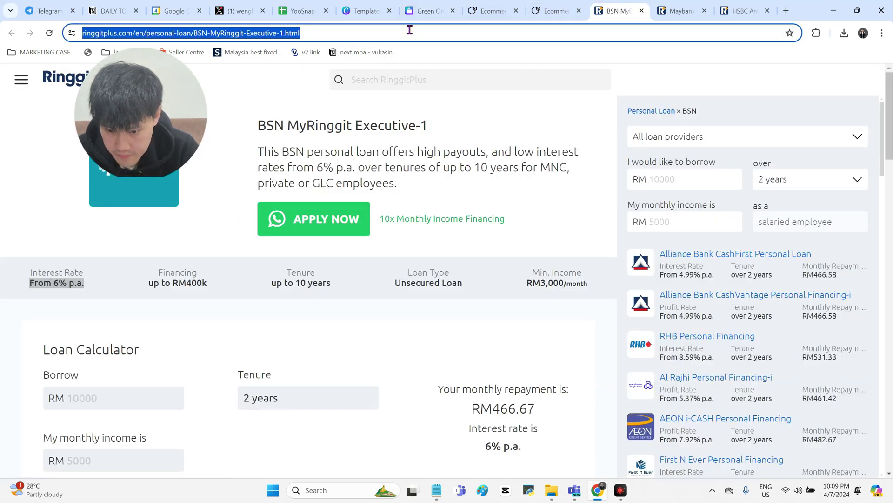
In Involve Asia's deeplink generator, start a new deeplink, generate it for the copied BSN page address and copy the resulting link.
click(458, 6)
click(488, 9)
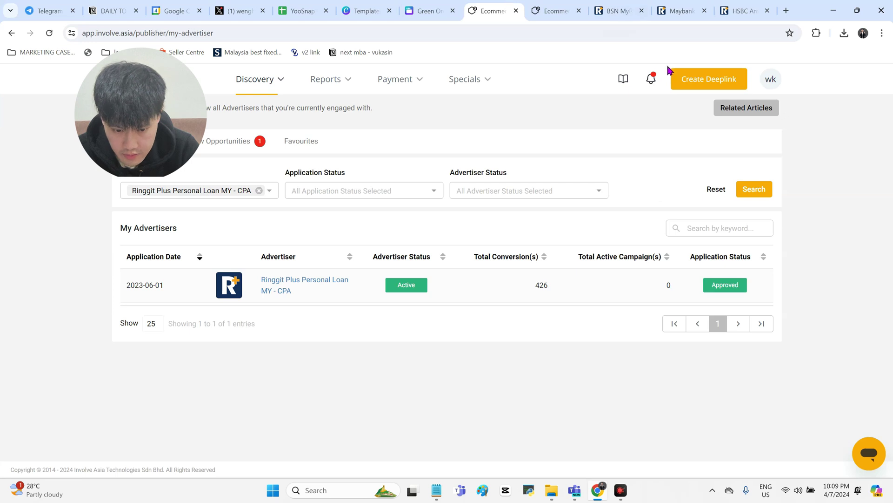
click(547, 6)
click(708, 80)
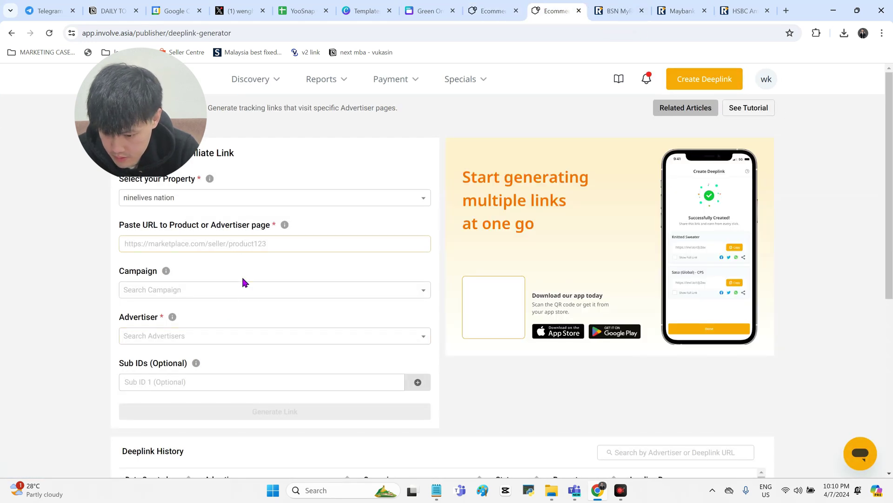
click(256, 249)
key(ctrl+v)
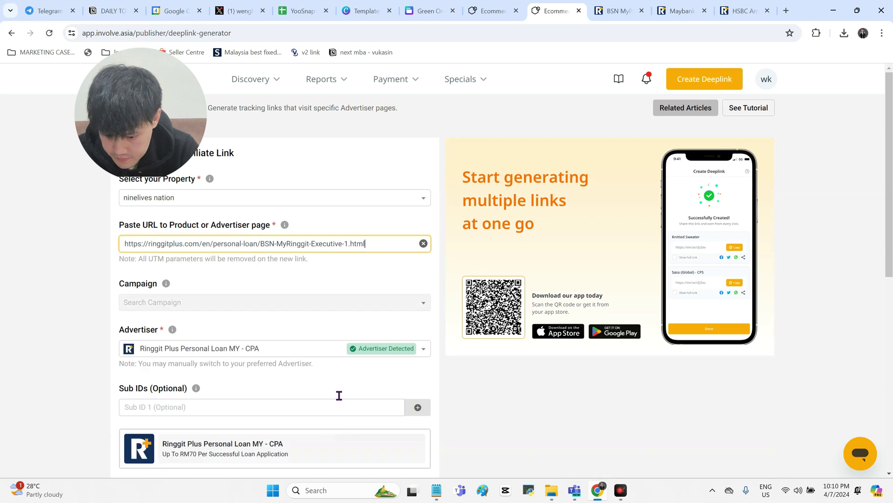
scroll(358, 373, down, 1)
click(337, 434)
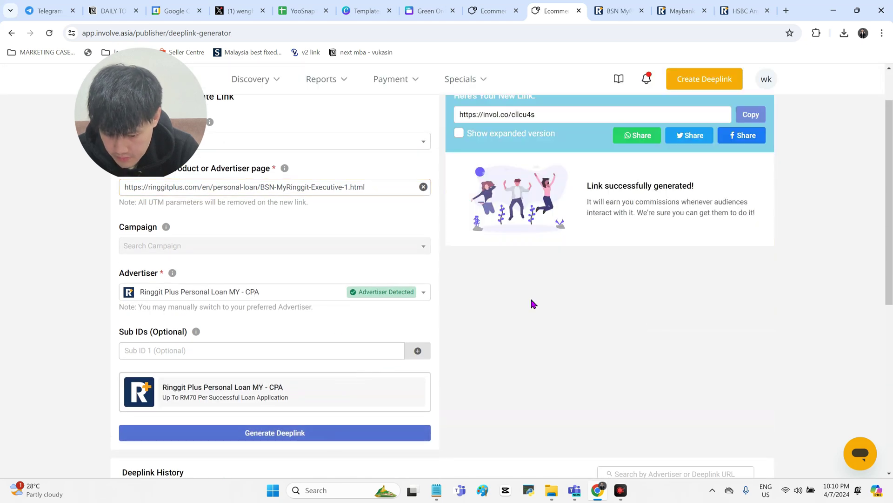
click(751, 115)
click(445, 6)
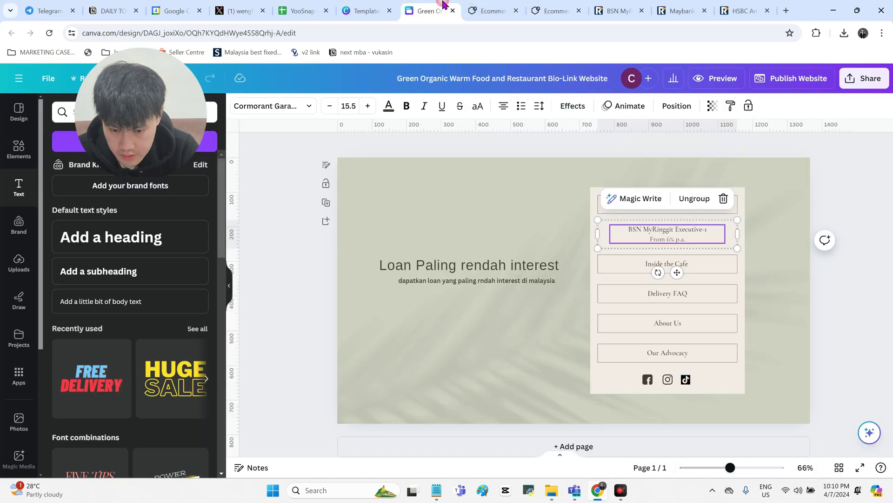
double_click(666, 234)
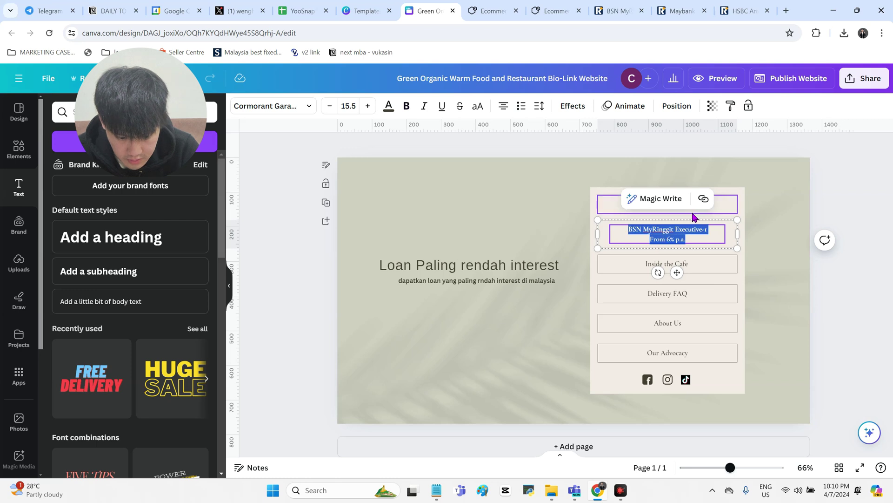
click(704, 201)
key(ctrl+v)
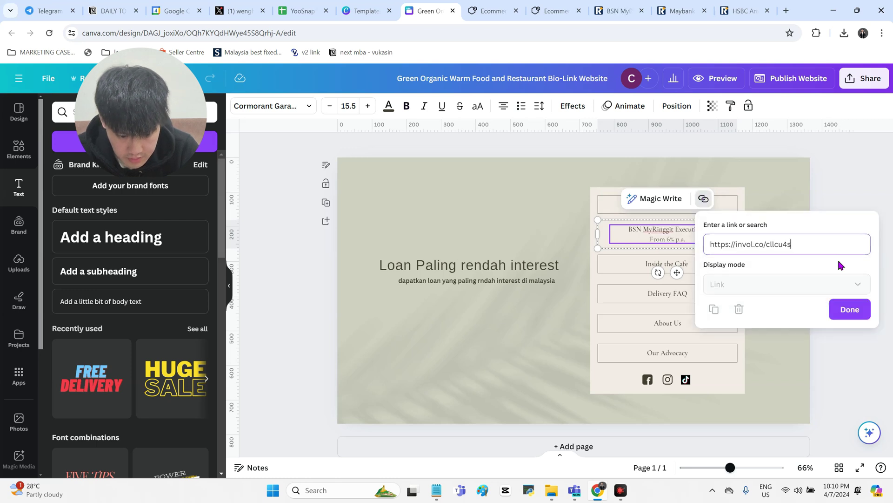
click(849, 309)
click(849, 183)
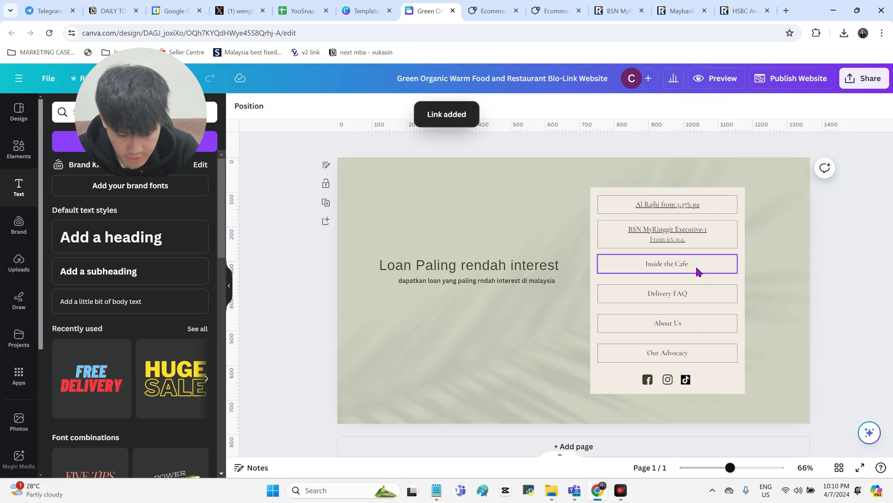
Close the BSN page, copy the title "Maybank Personal Loan" from the Maybank page and replace the "Inside the Cafe" button text with it.
click(624, 5)
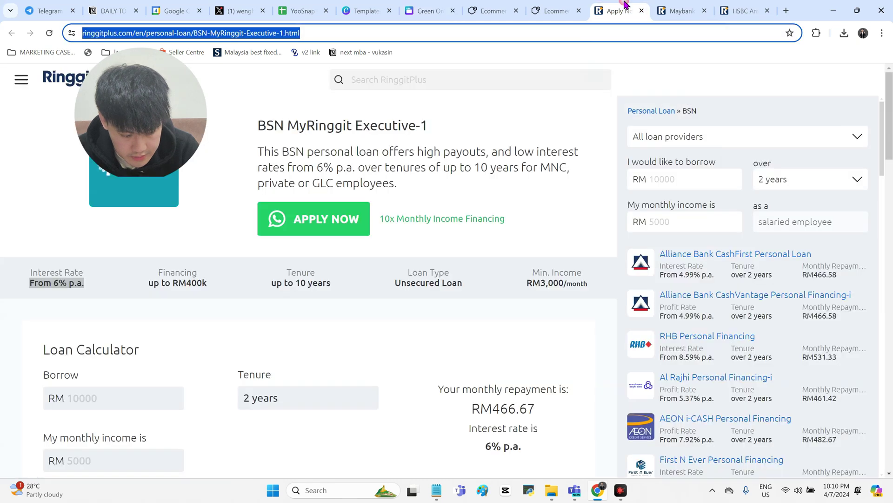
click(642, 11)
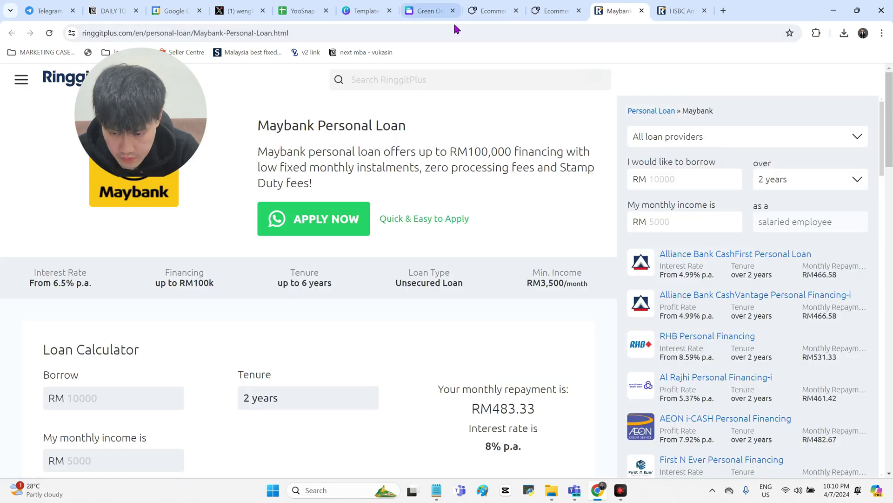
triple_click(315, 127)
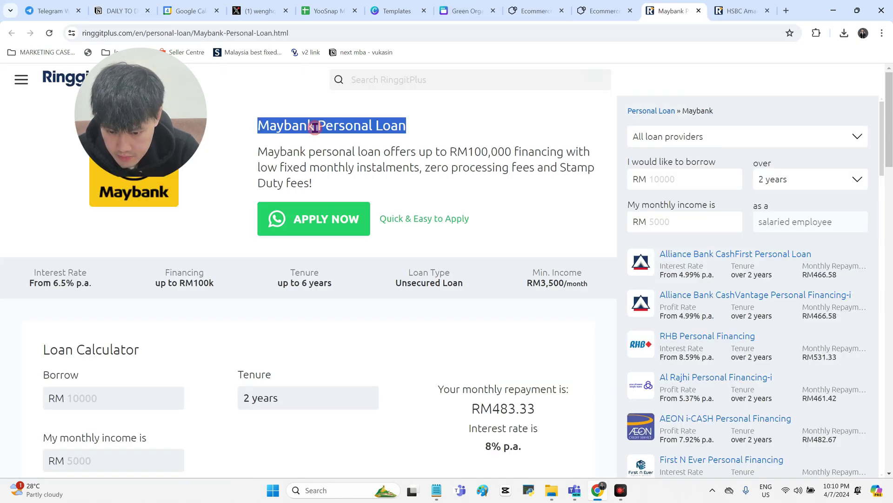
click(451, 5)
double_click(690, 261)
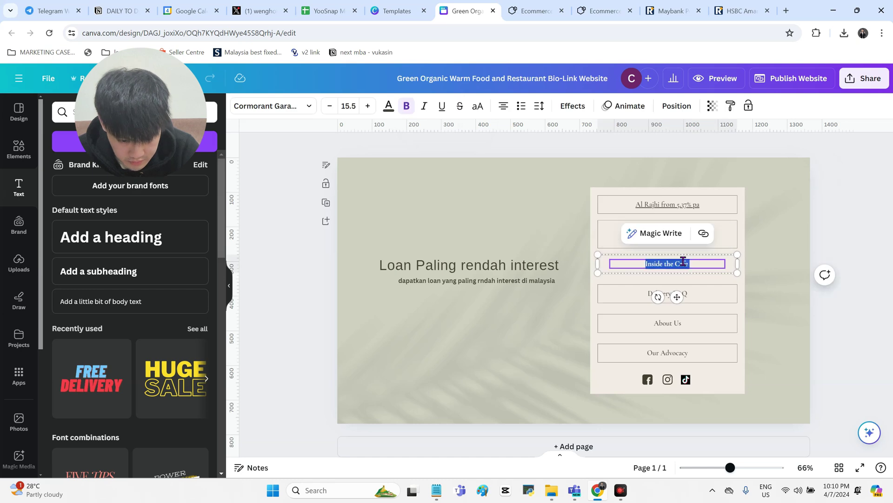
key(ctrl+v)
Copy the interest rate "From 6.5% p.a." from the Maybank page and add it as a second line on the Maybank button in Canva.
click(666, 6)
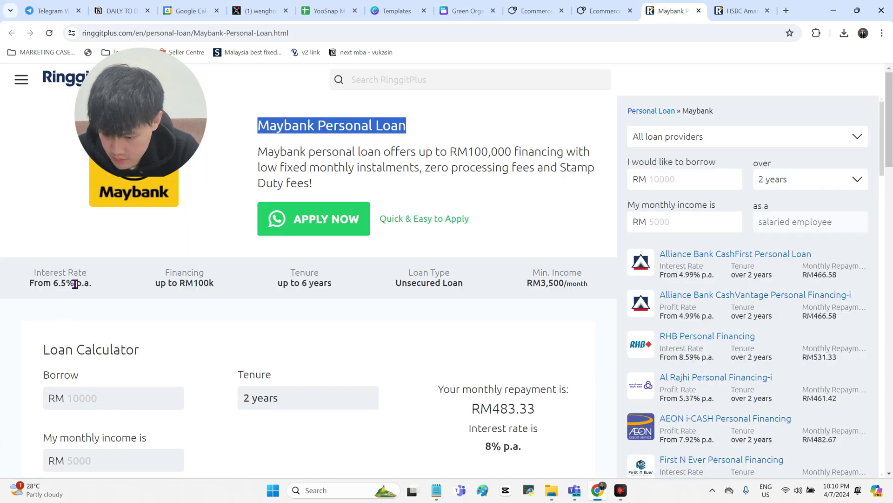
click(75, 284)
triple_click(75, 284)
click(457, 5)
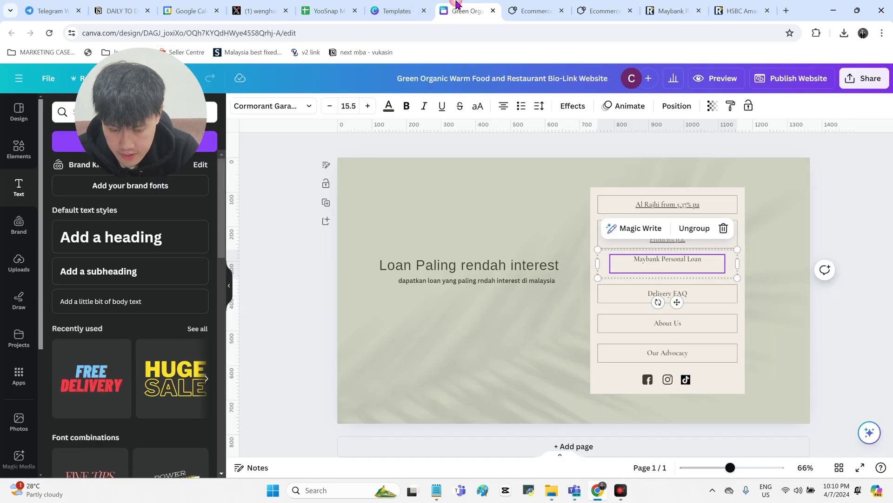
click(707, 262)
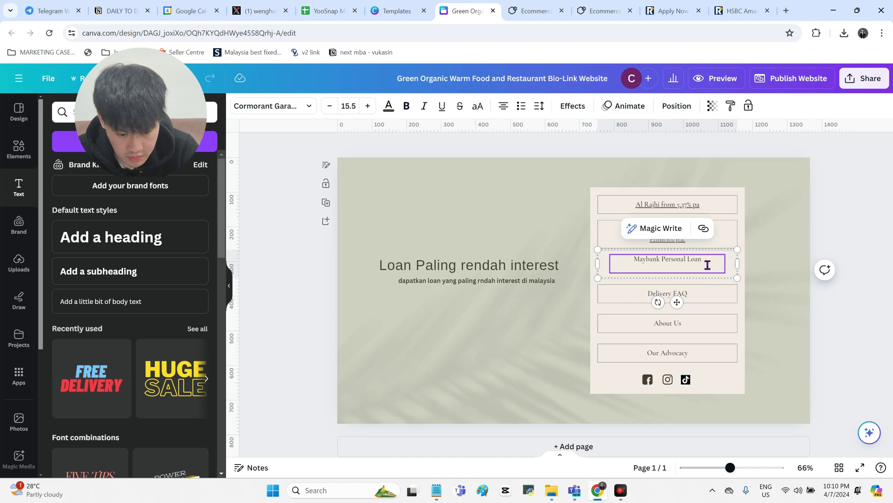
click(706, 264)
key(Return)
key(ctrl+v)
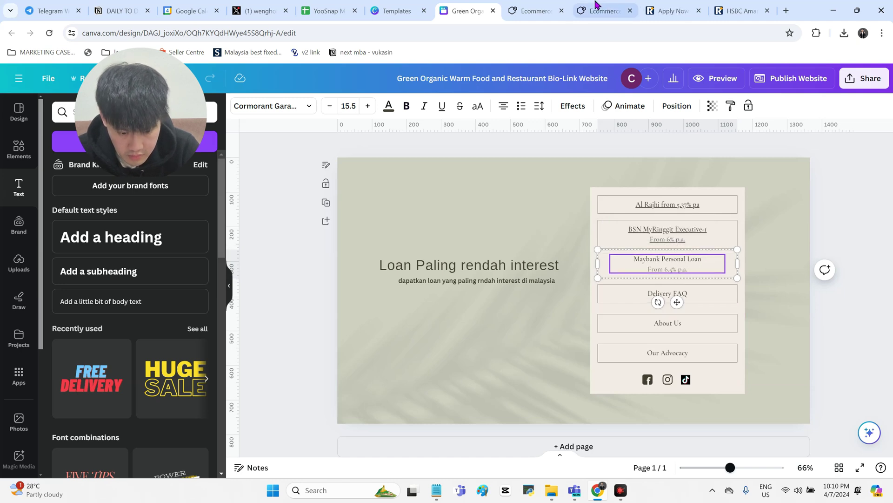
Copy the web address of the Maybank Personal Loan page on RinggitPlus.
click(672, 6)
click(423, 34)
key(ctrl+c)
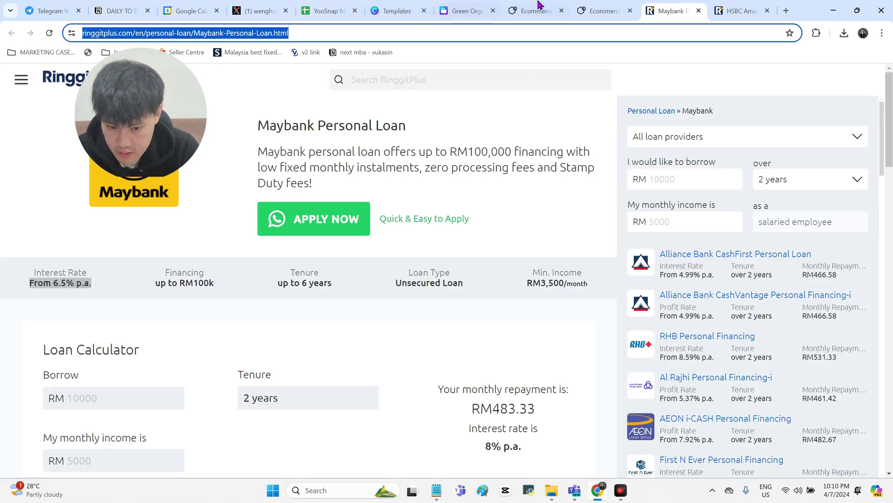
In Involve Asia's deeplink generator, start a new deeplink, generate it for the copied Maybank page address and copy the resulting link.
click(602, 10)
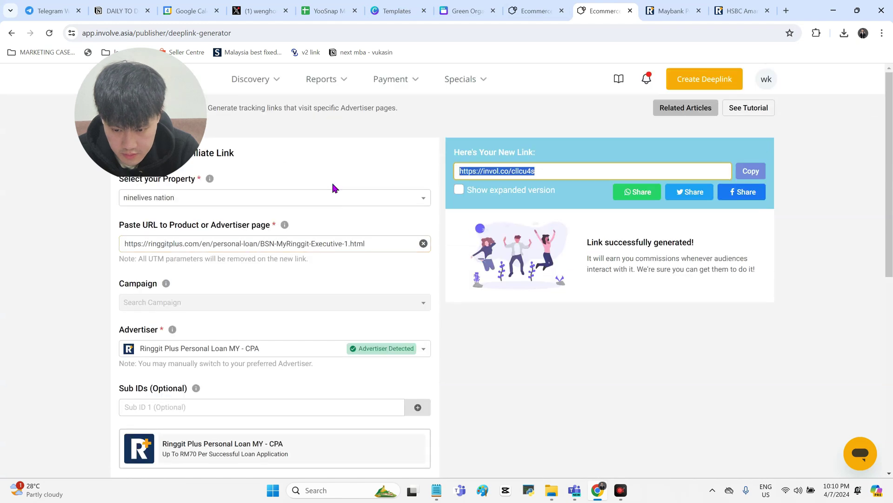
click(683, 82)
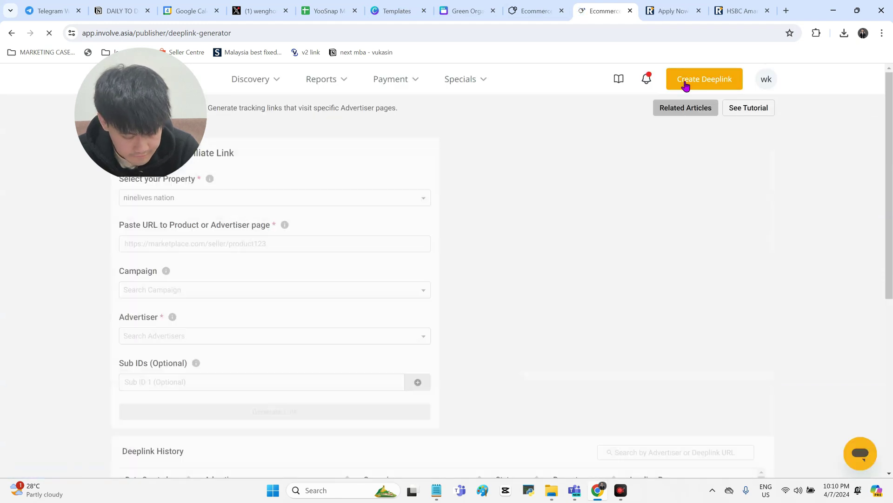
click(252, 336)
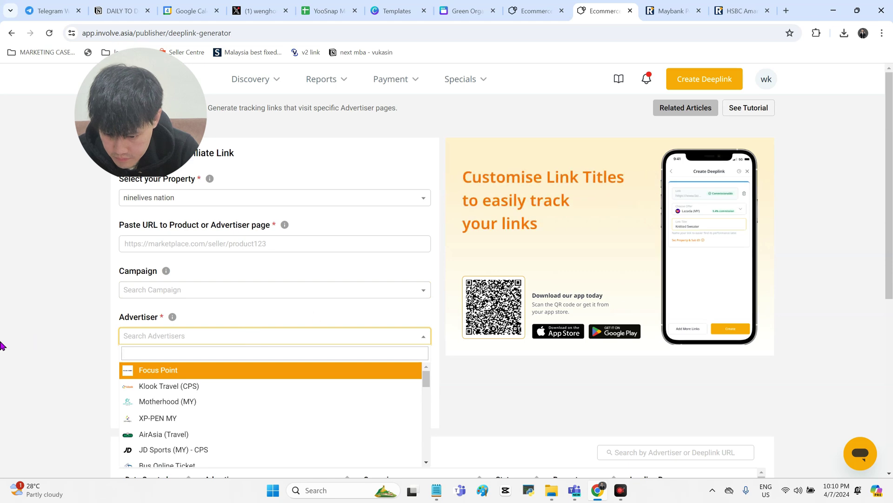
click(252, 336)
click(209, 243)
key(ctrl+v)
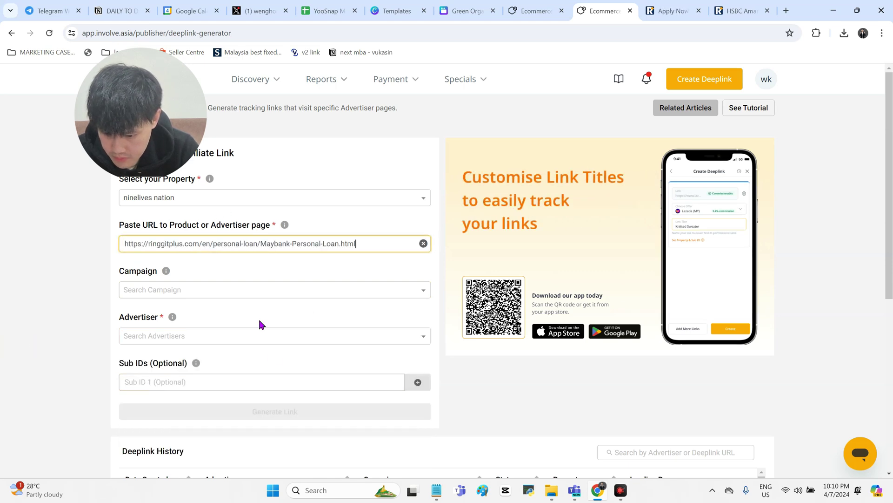
scroll(308, 395, down, 5)
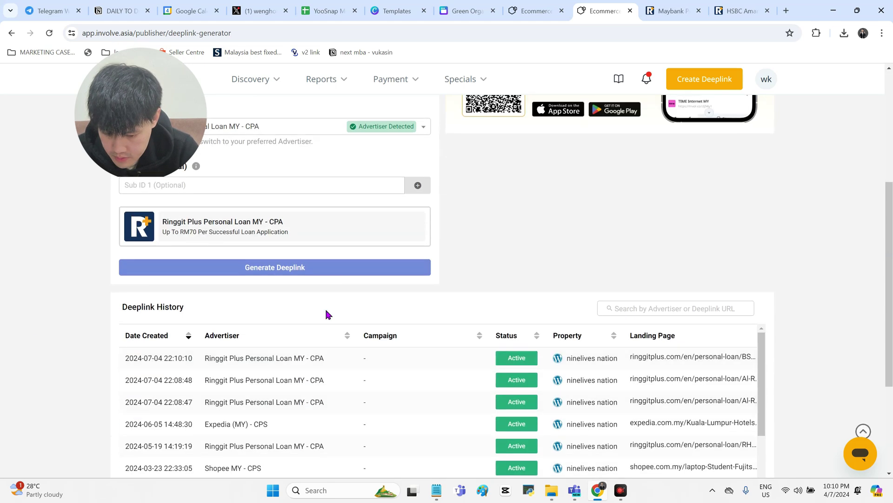
click(359, 270)
scroll(629, 228, up, 5)
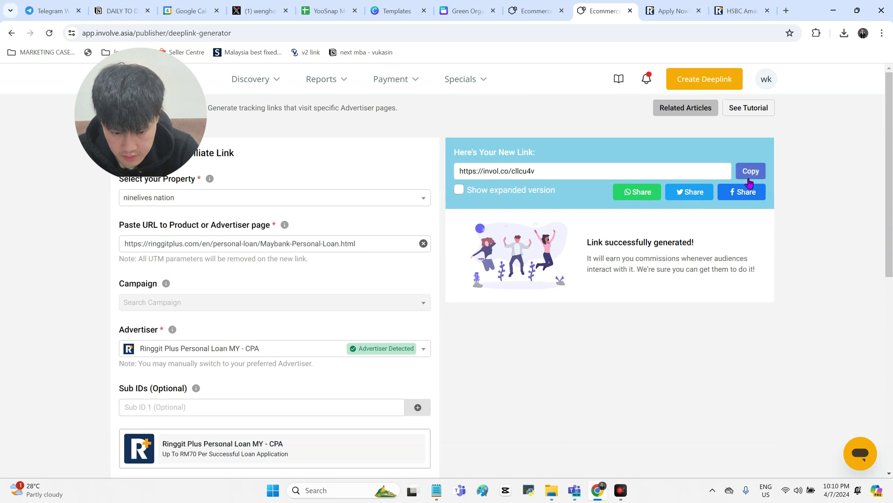
click(749, 172)
click(535, 7)
click(465, 10)
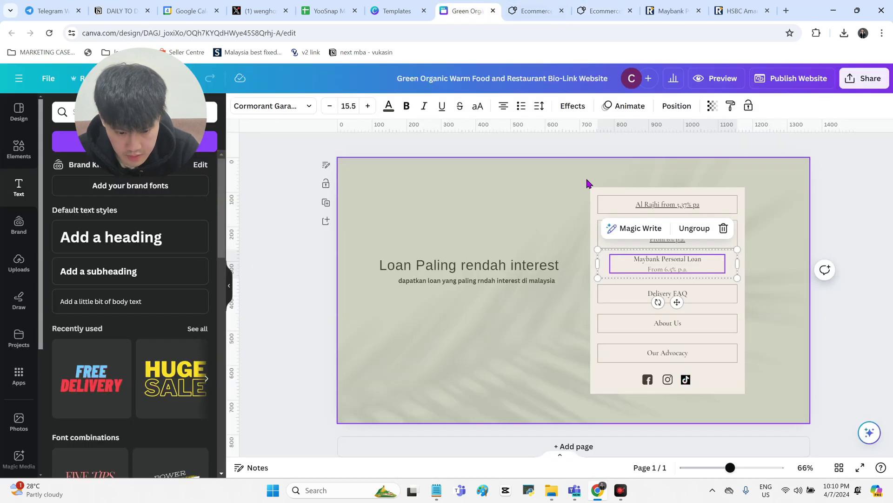
click(662, 268)
triple_click(663, 268)
key(ctrl+a)
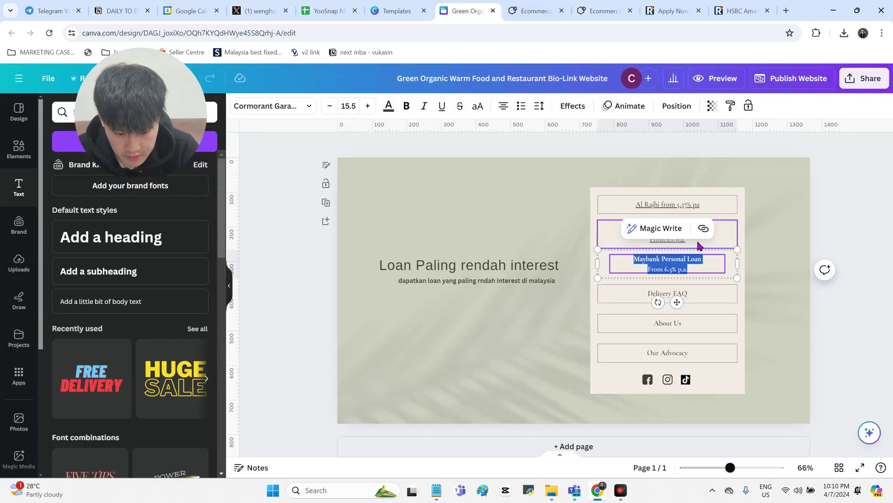
click(704, 230)
key(ctrl+v)
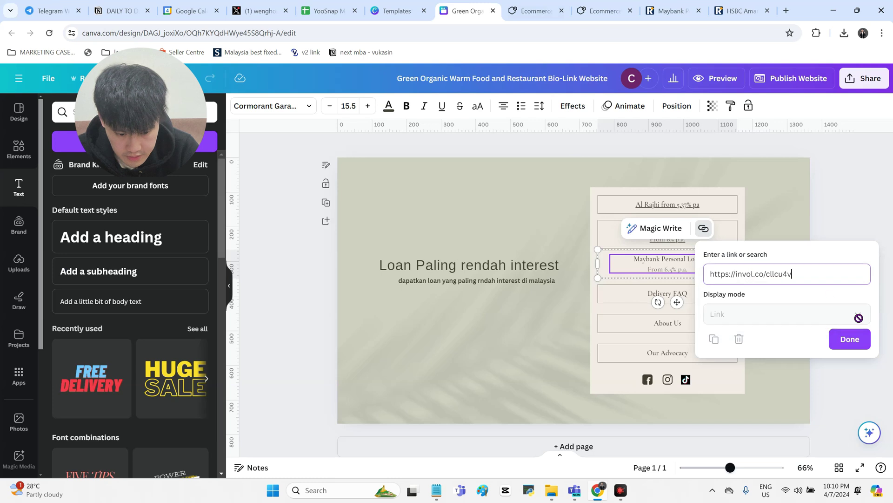
click(870, 202)
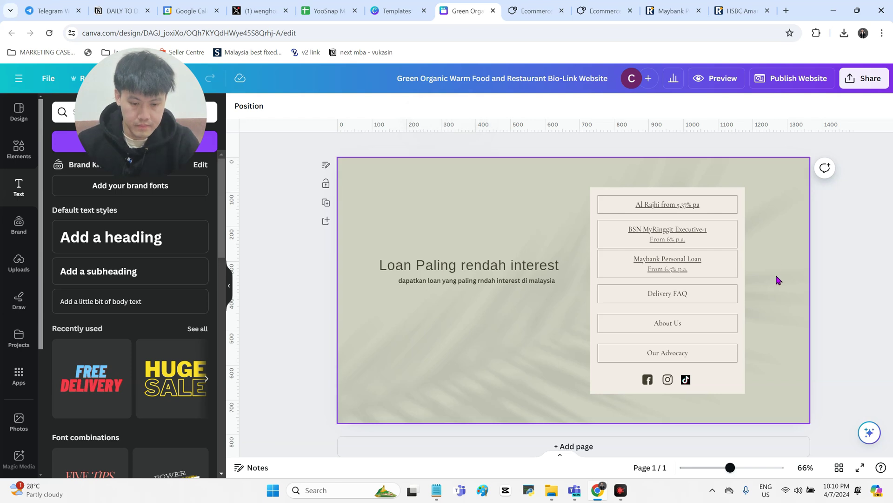
Delete the unused Delivery FAQ, About Us and Our Advocacy buttons, keeping the cream background panel.
click(719, 289)
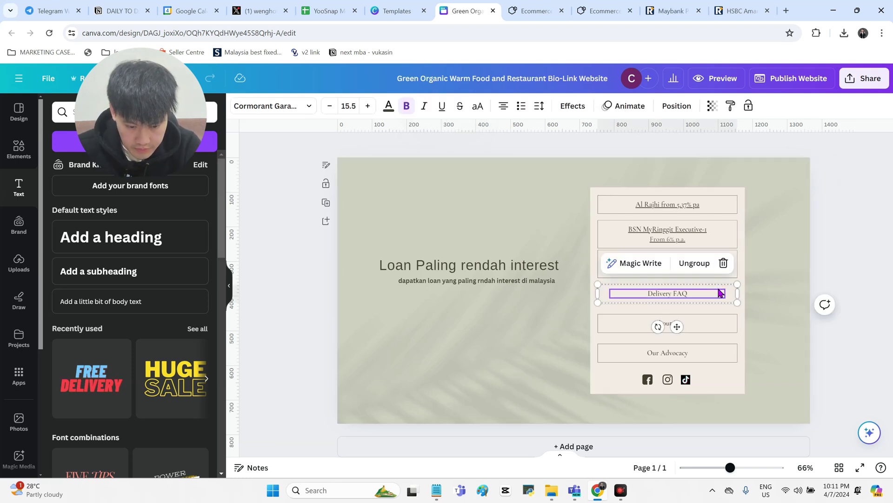
drag(720, 292, 703, 328)
click(704, 329)
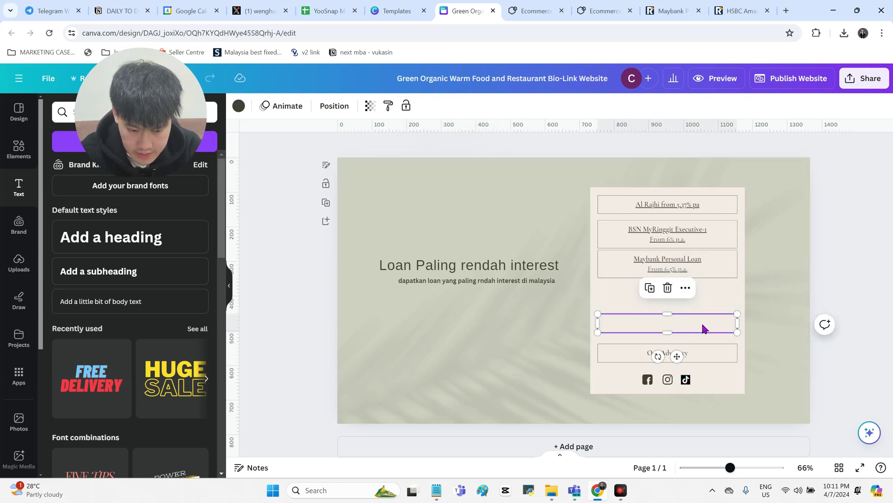
key(Delete)
click(703, 351)
key(Delete)
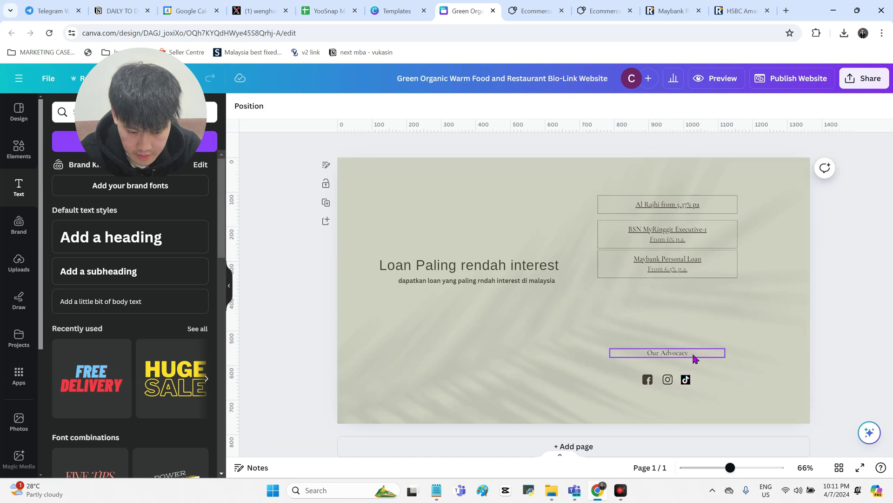
key(ctrl+z)
key(Delete)
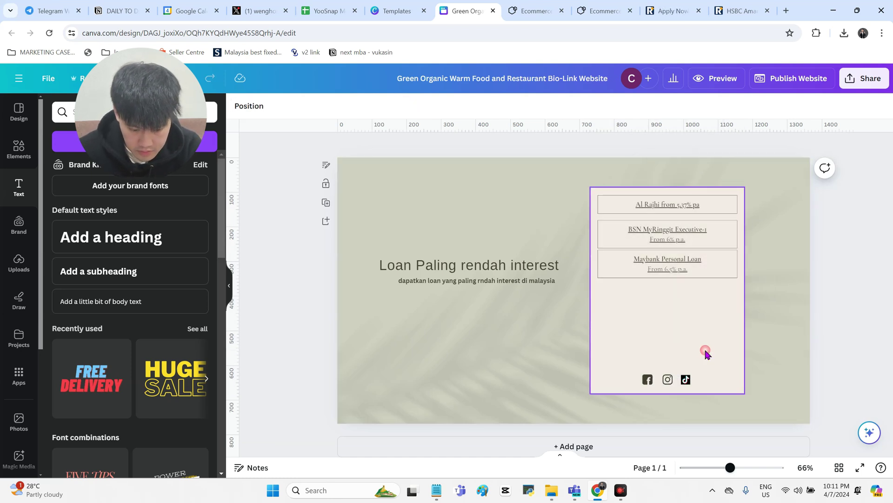
Move the Facebook, Instagram and TikTok icons up beneath the Maybank button, enlarge them to matching sizes and centre the row.
drag(647, 379, 612, 299)
key(ctrl+z)
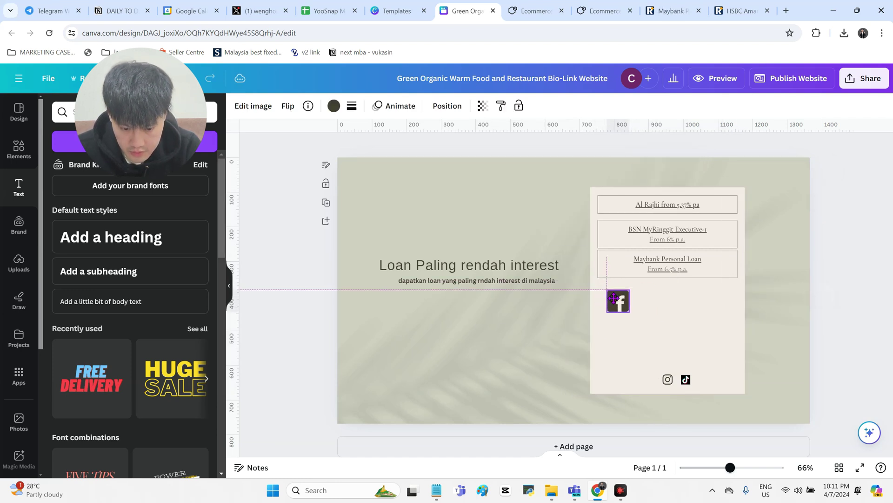
drag(668, 379, 644, 298)
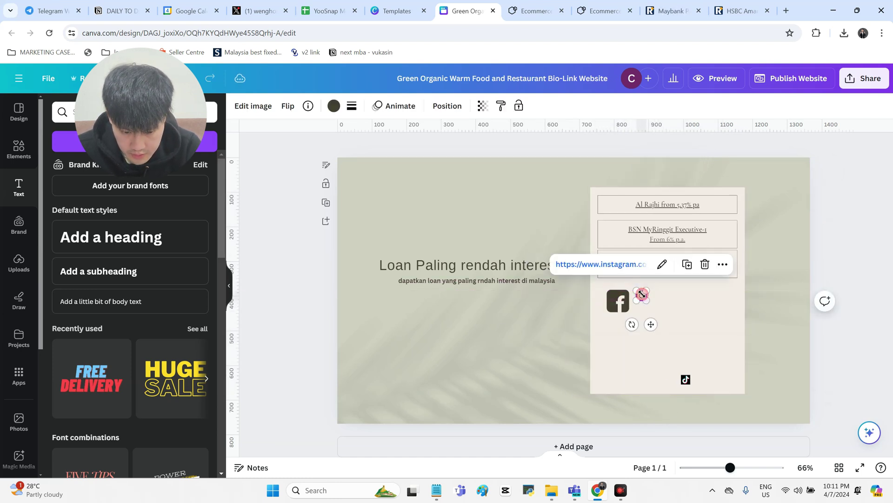
drag(687, 379, 670, 298)
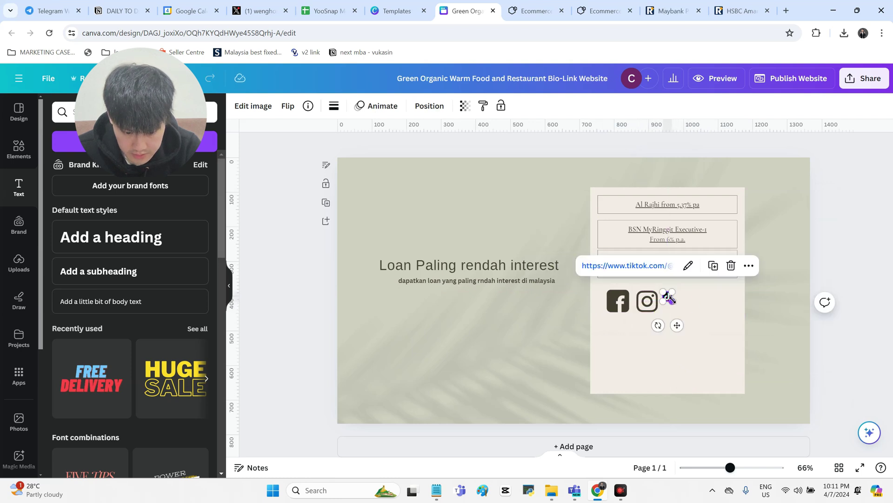
mouse_move(671, 299)
mouse_down()
mouse_move(682, 307)
mouse_move(687, 300)
mouse_up()
shift+click(647, 301)
shift+click(619, 301)
click(833, 299)
Shorten the cream panel to end just below the social icons, and slightly enlarge and reposition all the page content together.
click(708, 368)
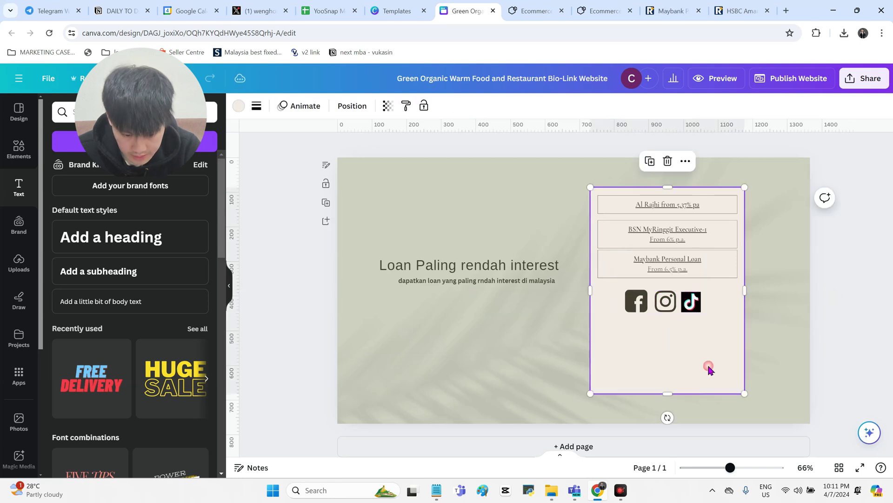
drag(677, 394, 682, 321)
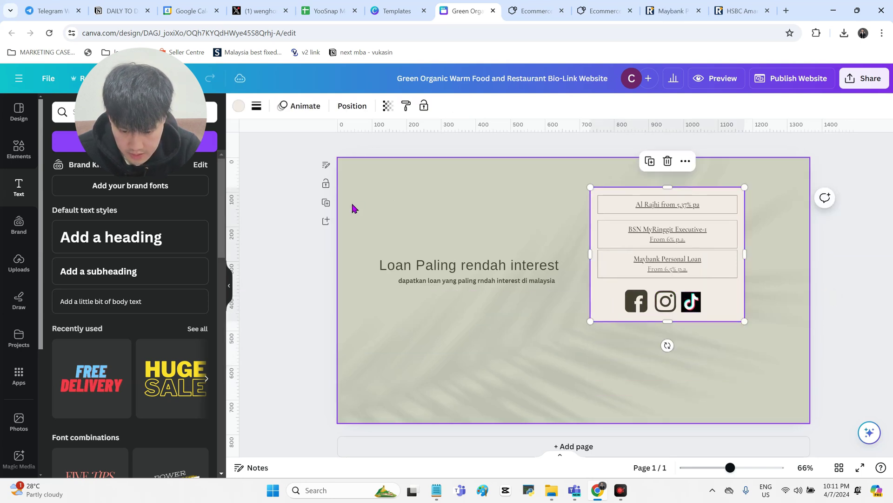
drag(352, 205, 760, 363)
drag(690, 271, 708, 290)
drag(762, 340, 794, 375)
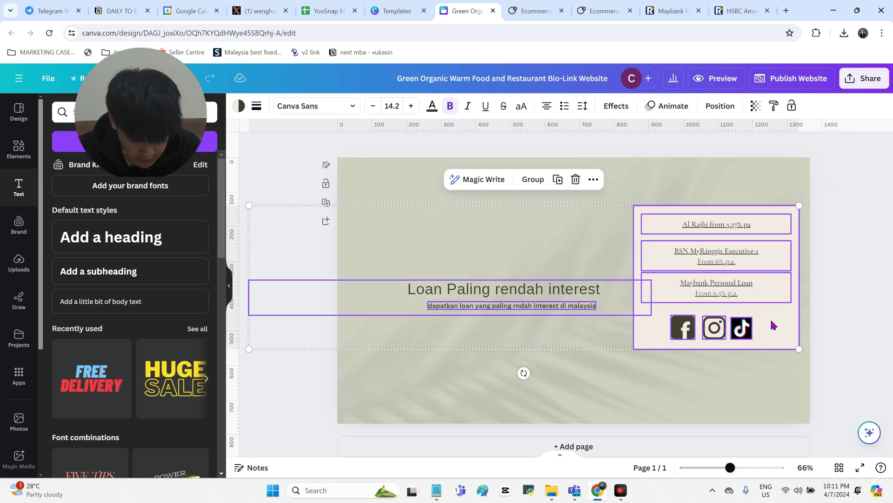
drag(767, 320, 746, 299)
click(861, 294)
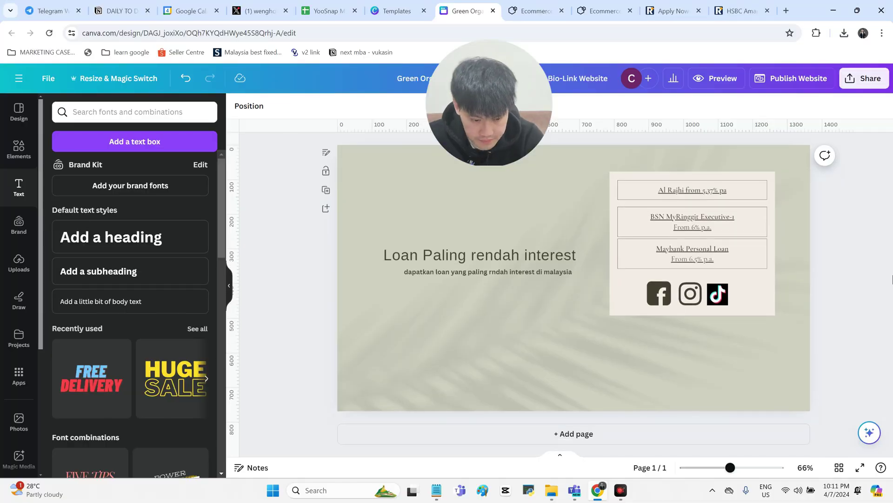
Add a blank second page and open the FluidForms app, searching the apps for "fomrs".
click(619, 430)
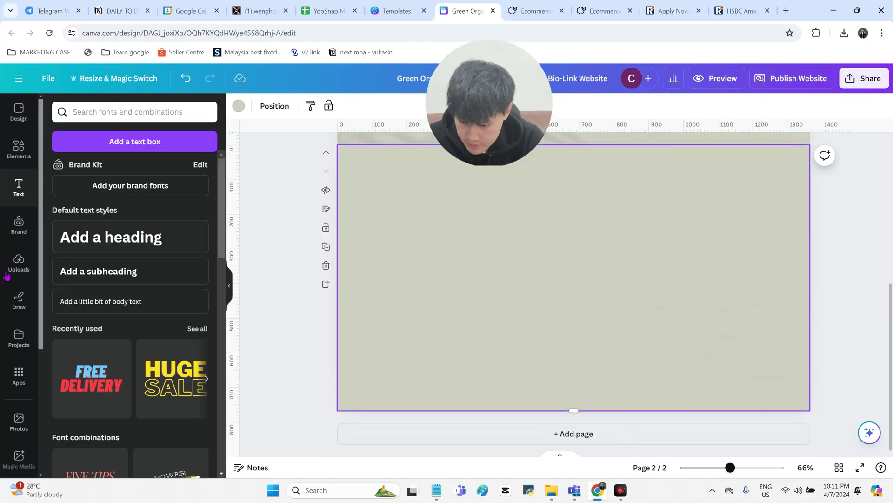
scroll(6, 276, down, 3)
click(26, 241)
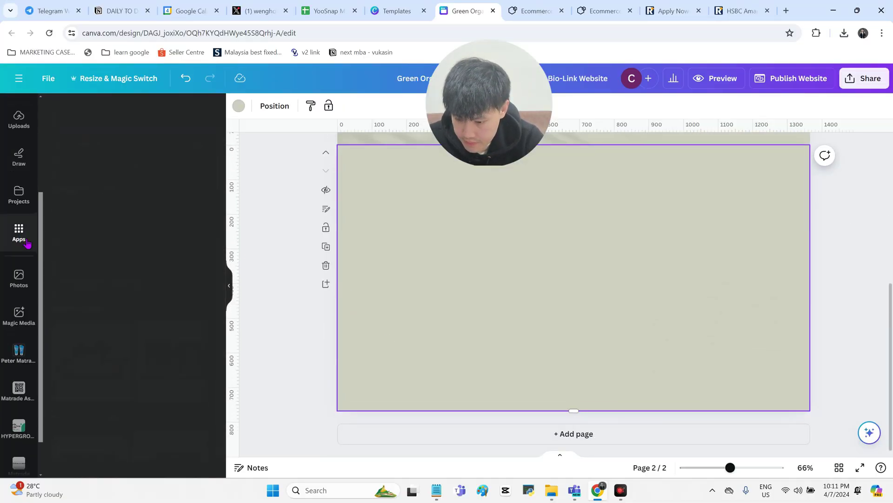
click(130, 108)
text(fo)
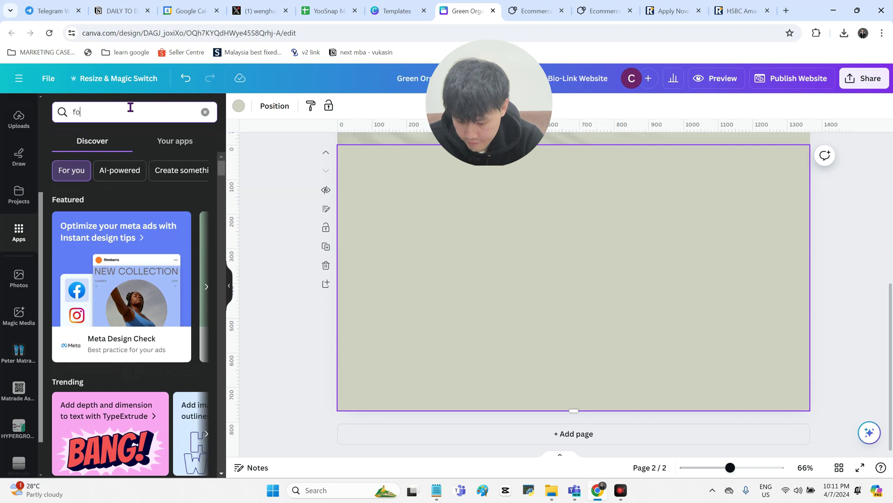
text(mrs)
key(ctrl+a)
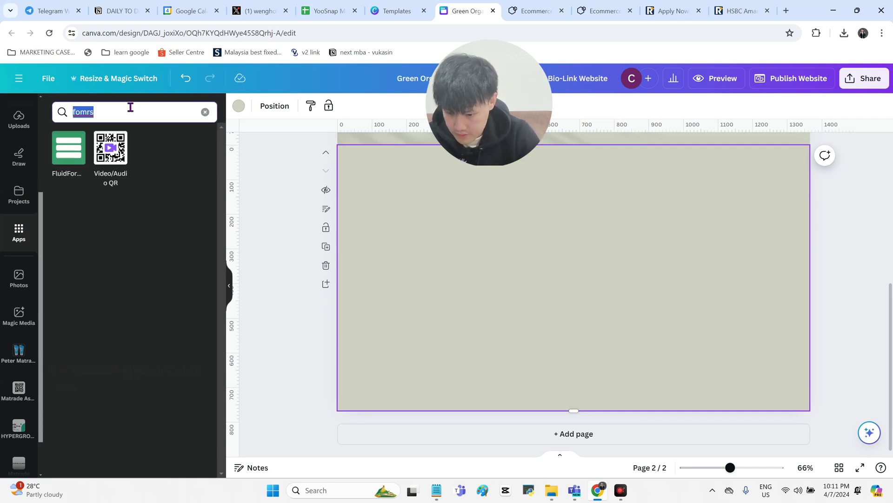
click(73, 153)
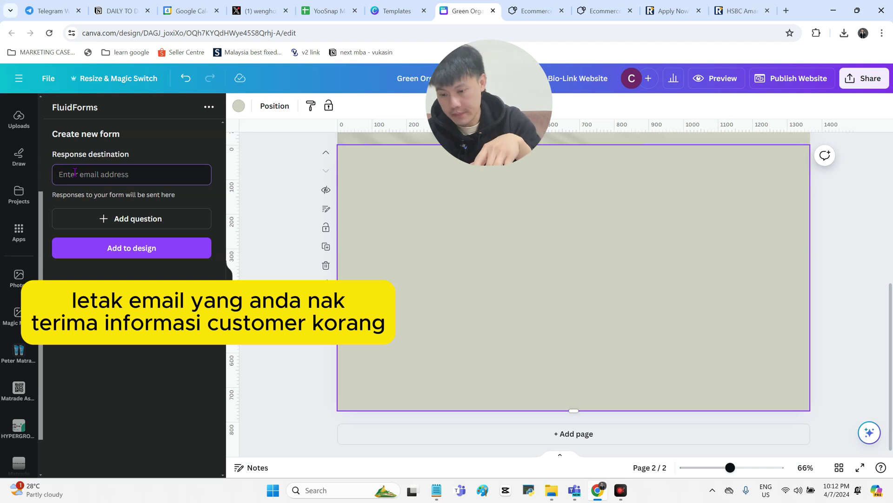
Enter the recipient's email address as the response destination of the new form.
text(lasw)
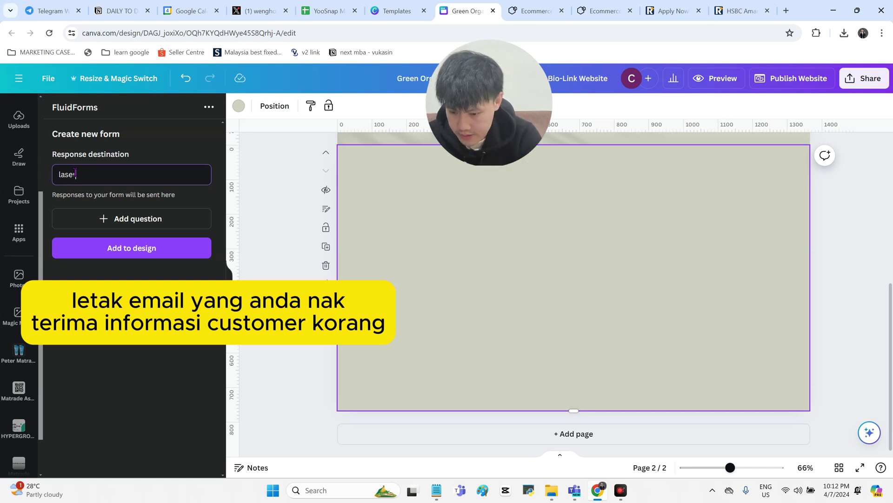
text(wh)
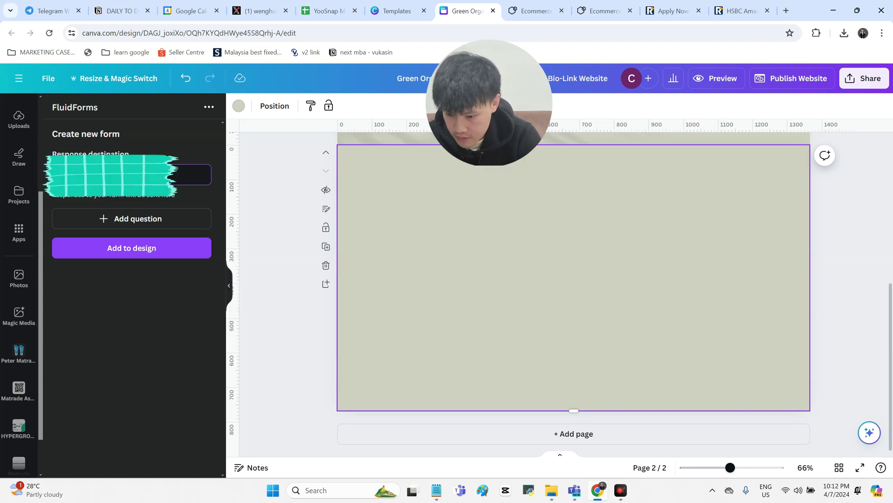
click(545, 279)
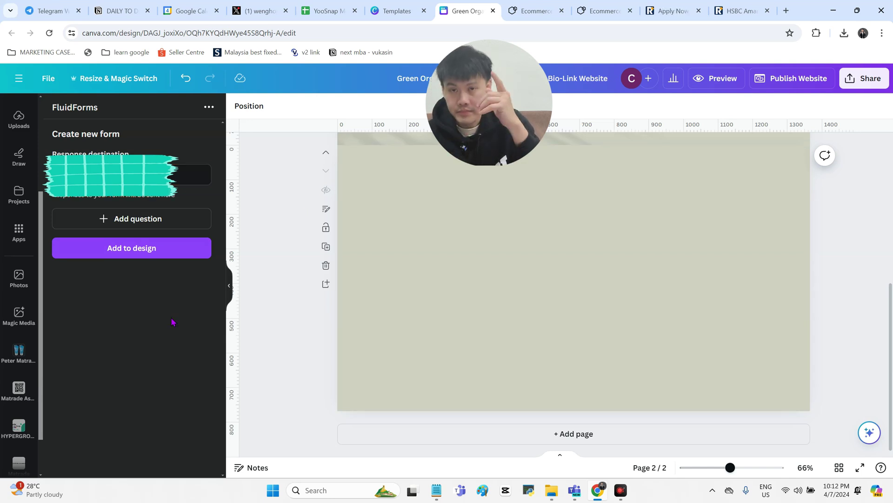
Add two text questions to the form, labelled "Name" and "Email address".
click(174, 217)
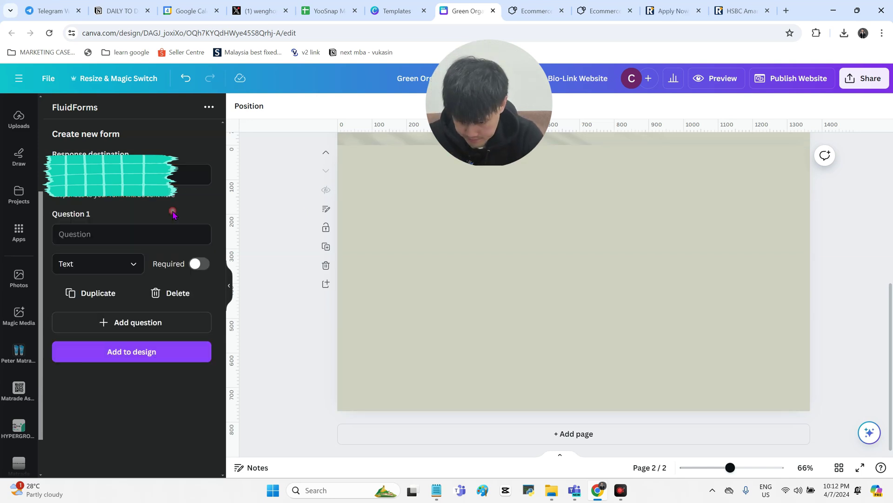
text(Name)
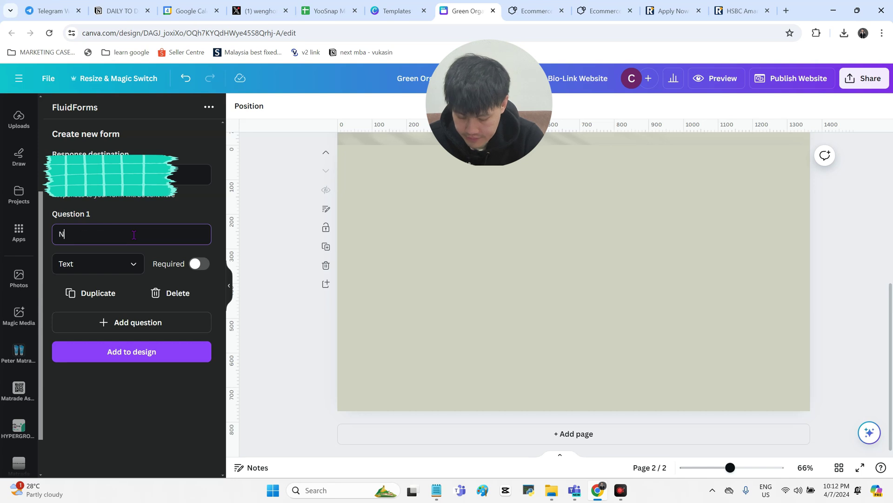
click(194, 321)
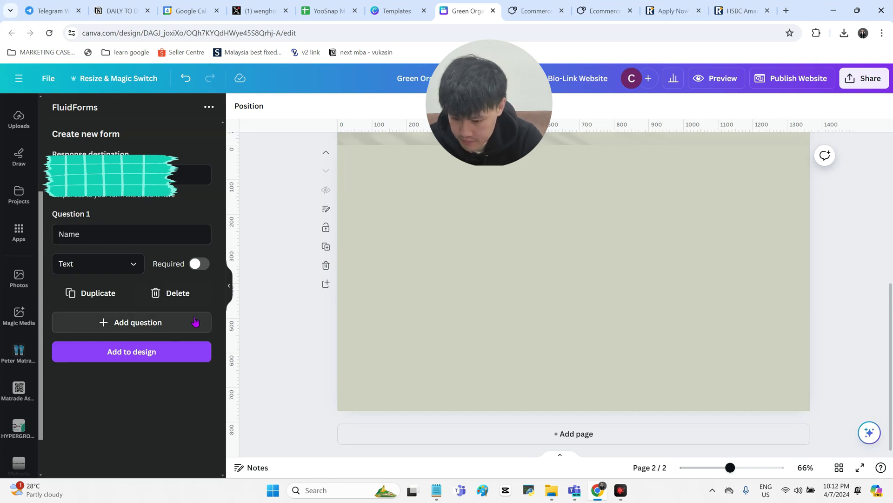
click(150, 338)
text(Ema)
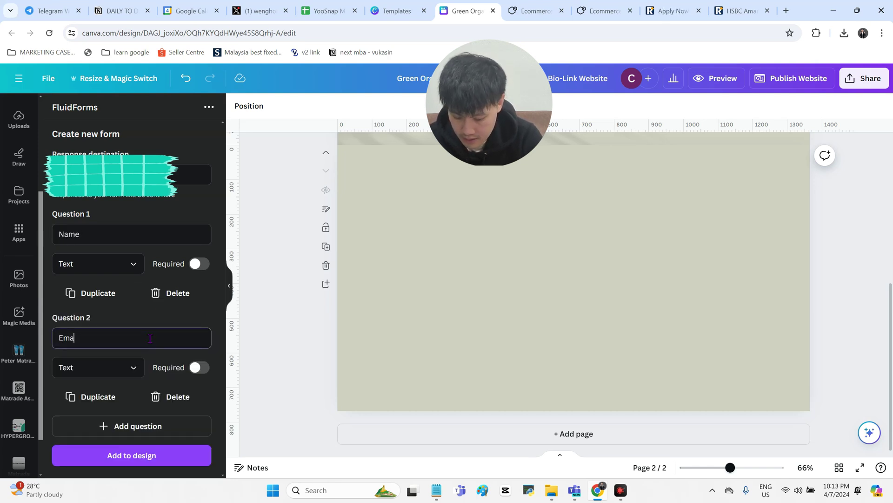
text(il address)
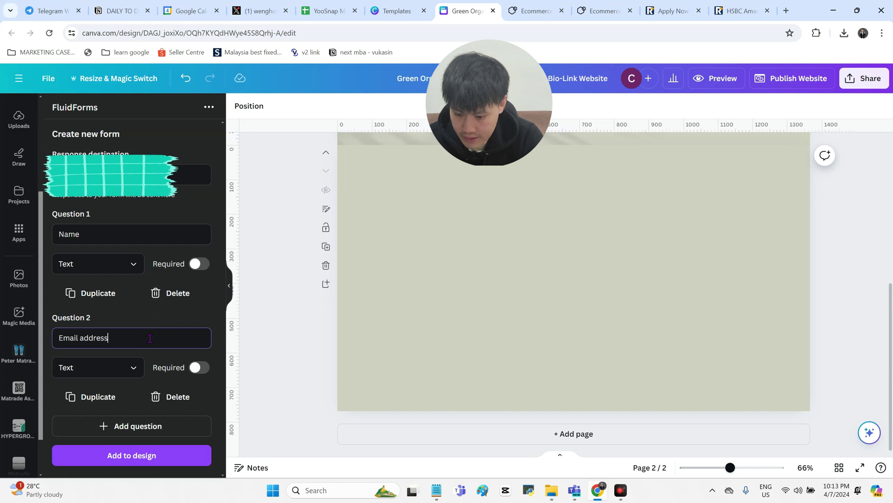
Add a third and a fourth text question to the form, labelled "home address" and "phone number".
click(160, 426)
scroll(176, 366, down, 2)
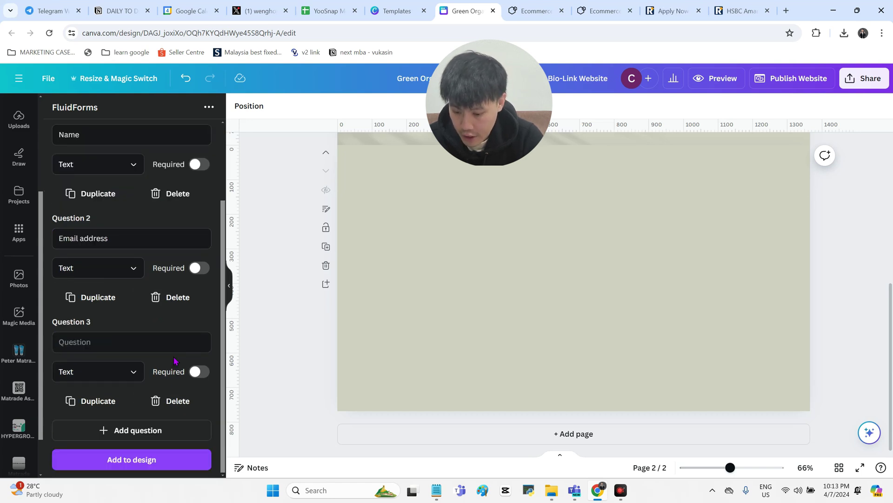
click(181, 341)
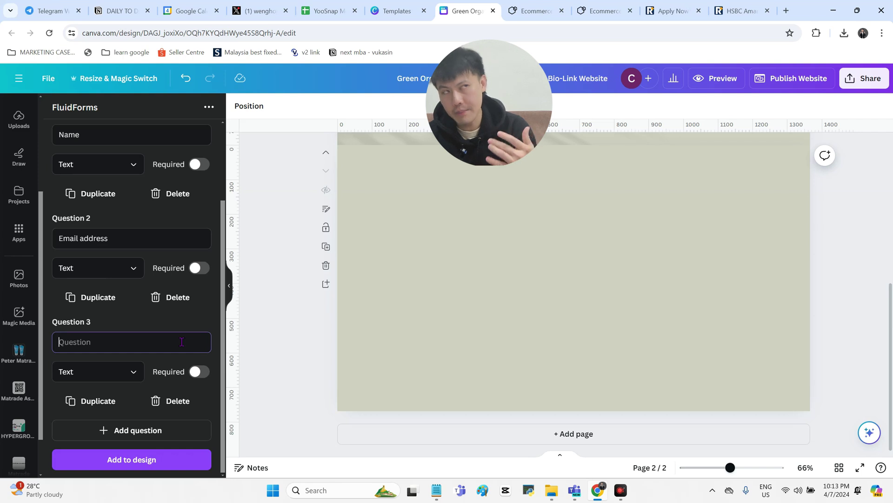
text(hom)
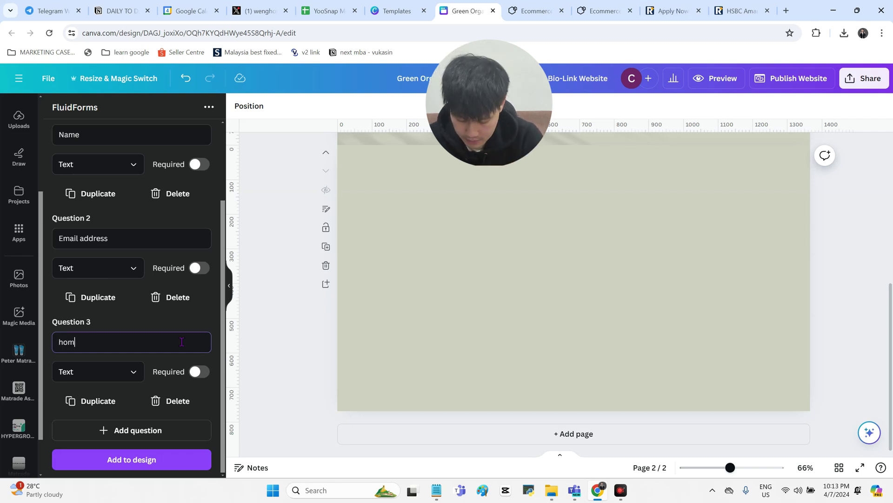
text(e address)
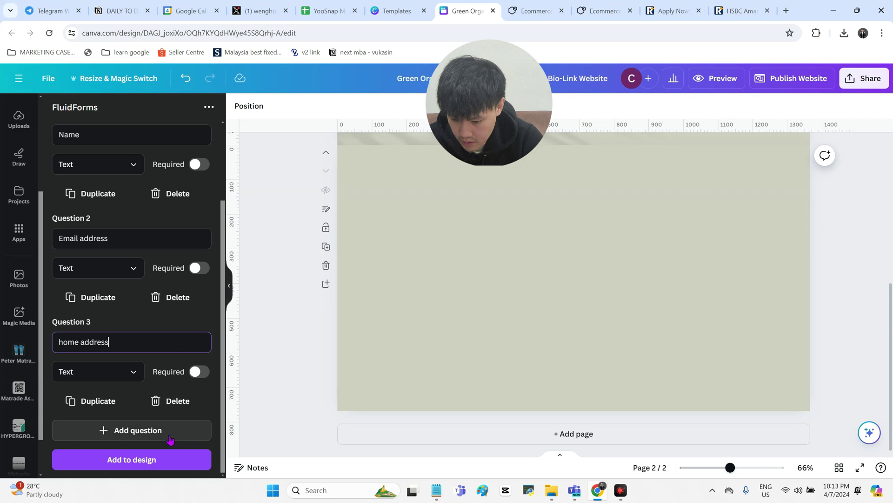
click(172, 436)
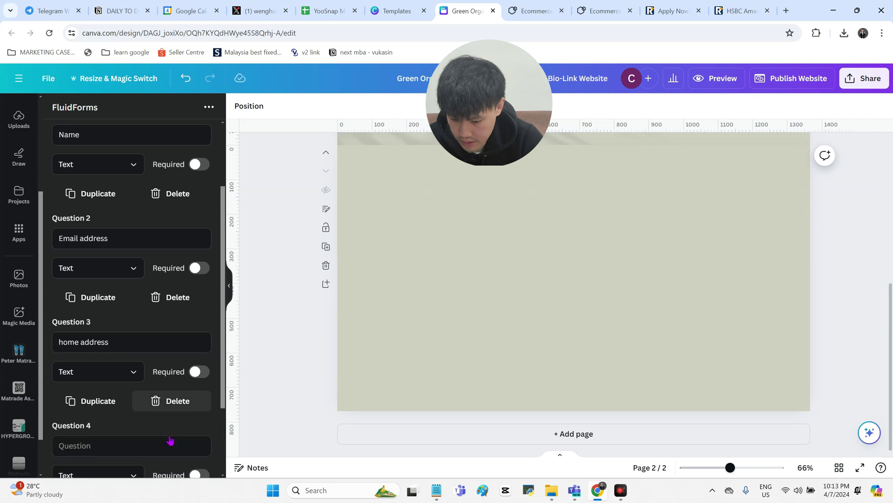
click(149, 445)
scroll(149, 445, down, 1)
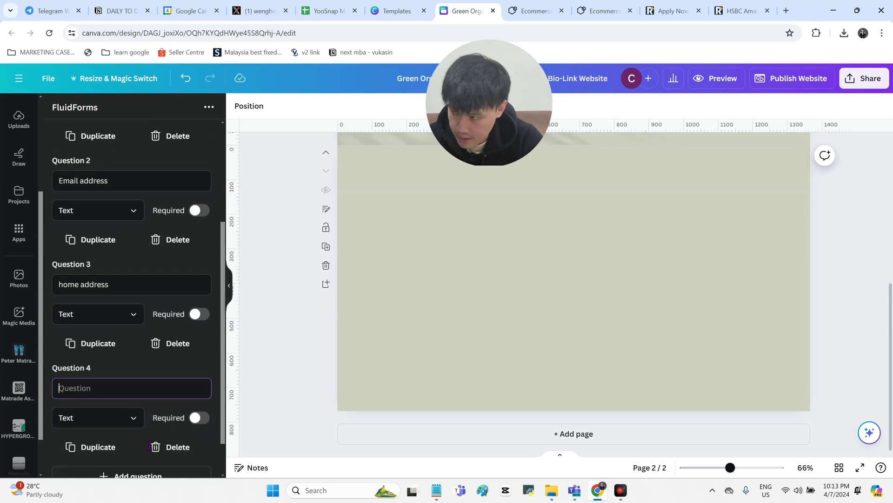
text(p)
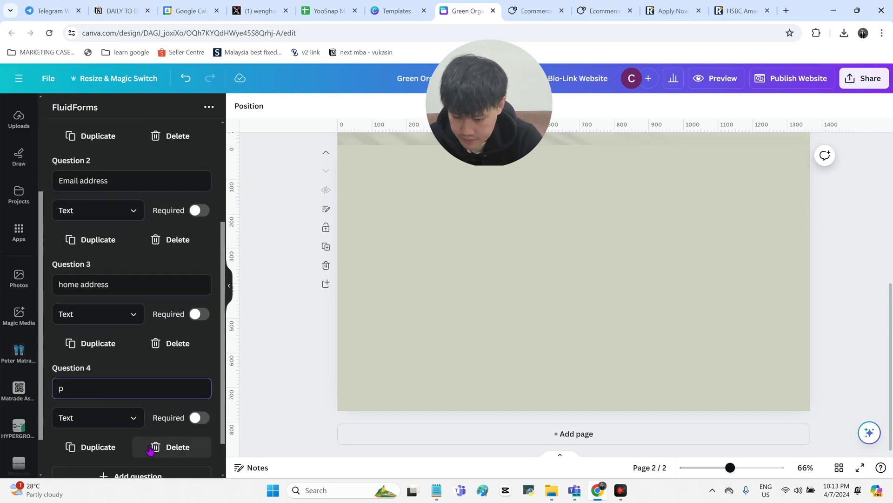
text(jonhone number)
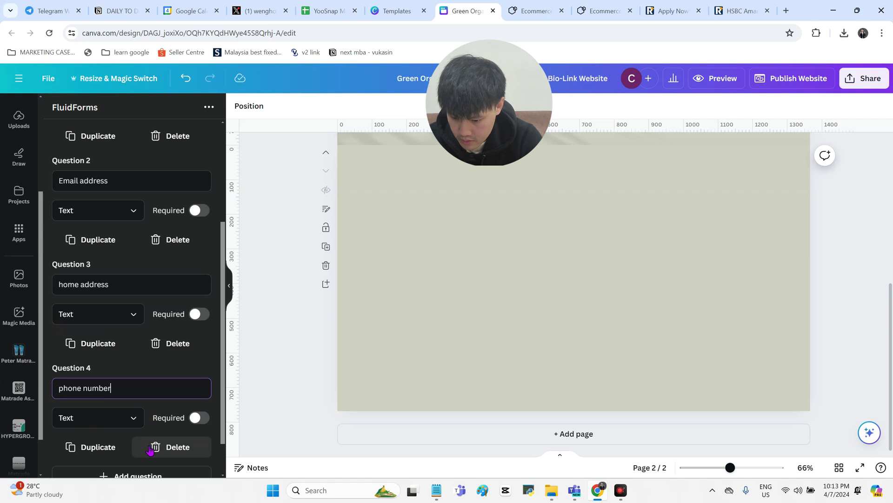
Insert the four-question form on page 2 and scale it down so it fits within the page height.
scroll(179, 347, down, 1)
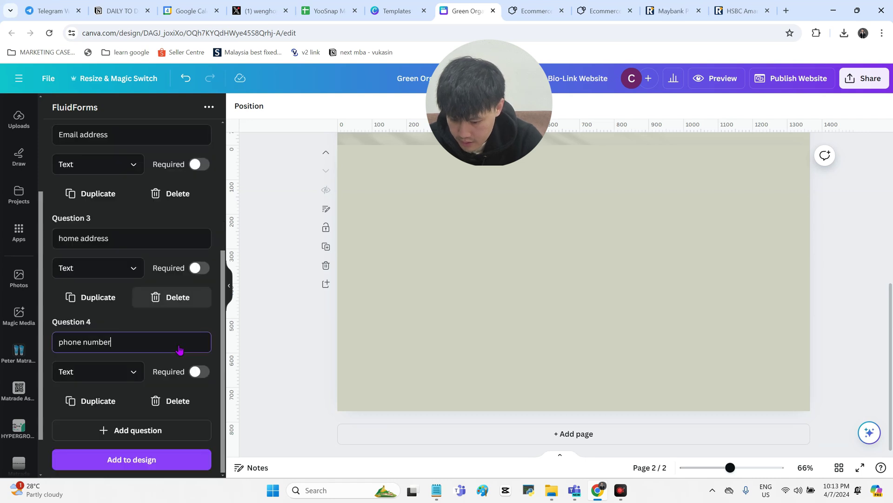
click(164, 466)
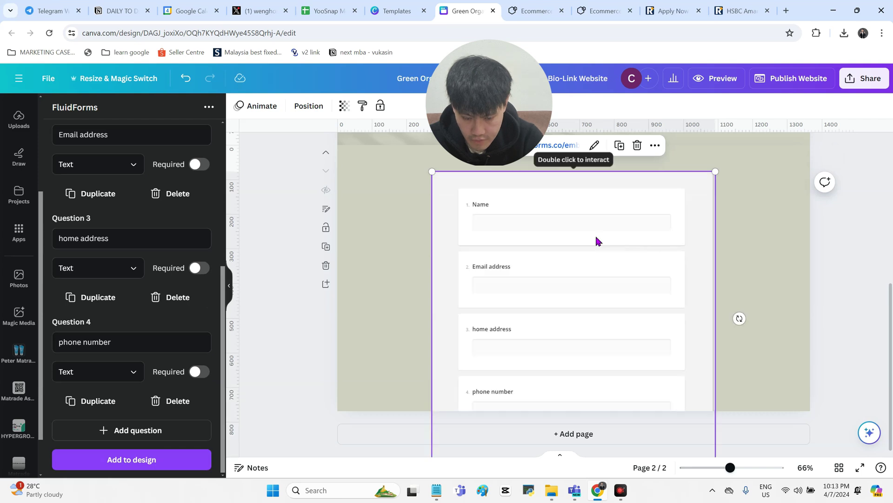
drag(679, 199, 680, 179)
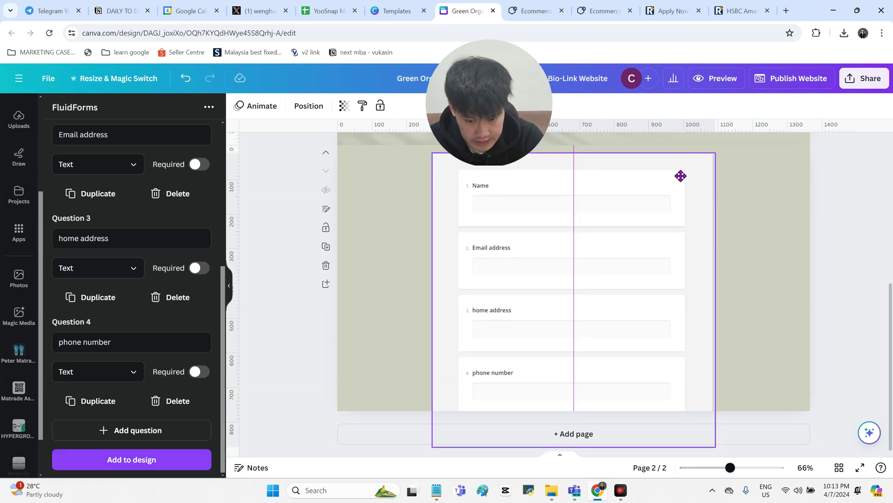
drag(714, 151, 657, 195)
drag(587, 317, 595, 272)
drag(660, 387, 679, 396)
drag(624, 315, 622, 295)
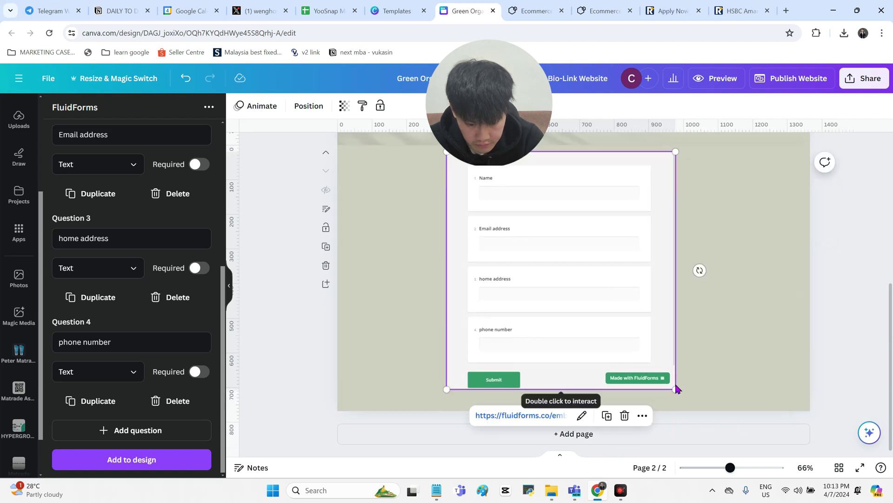
Move the form to the right half of page 2, near the page's edge, leaving the left half empty.
right_click(628, 321)
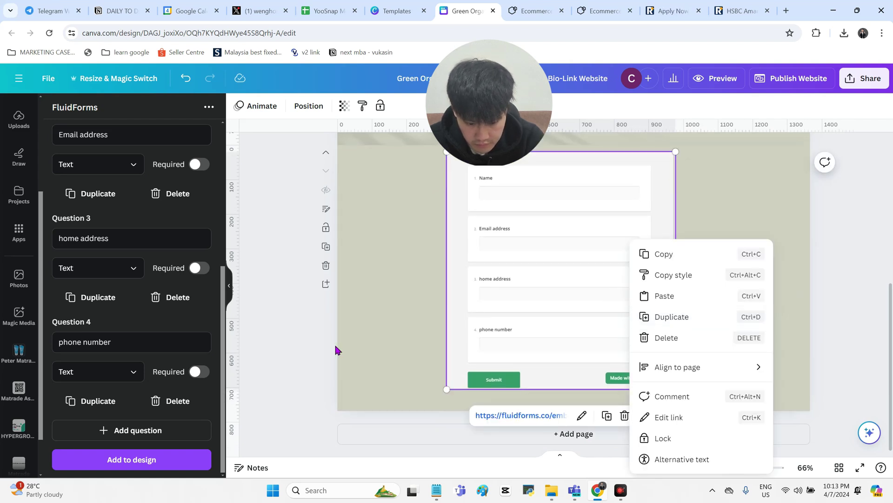
click(361, 335)
click(571, 253)
mouse_move(571, 253)
mouse_down()
mouse_move(580, 251)
mouse_move(574, 247)
mouse_up()
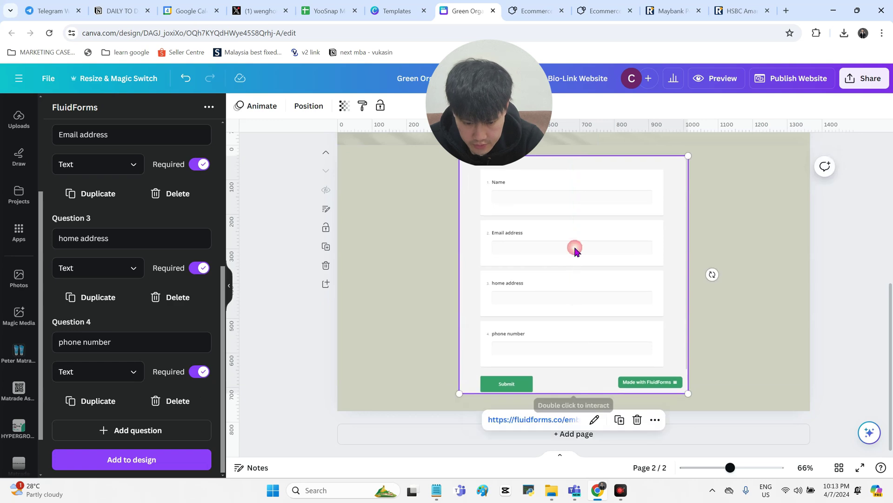
scroll(582, 255, up, 6)
scroll(581, 257, down, 6)
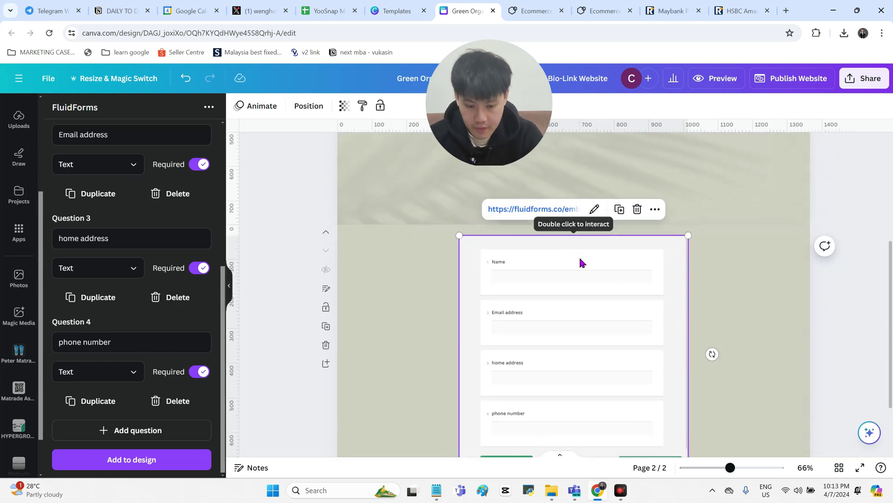
drag(581, 257, 685, 255)
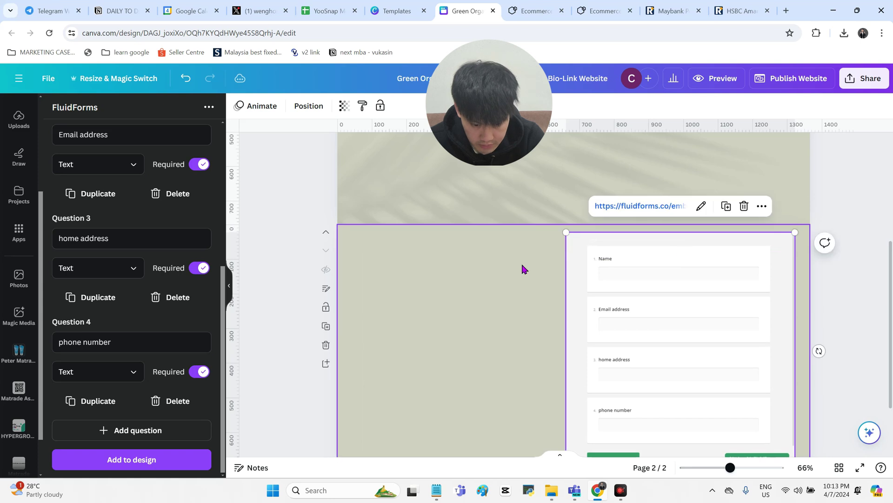
scroll(523, 268, down, 1)
scroll(523, 268, up, 1)
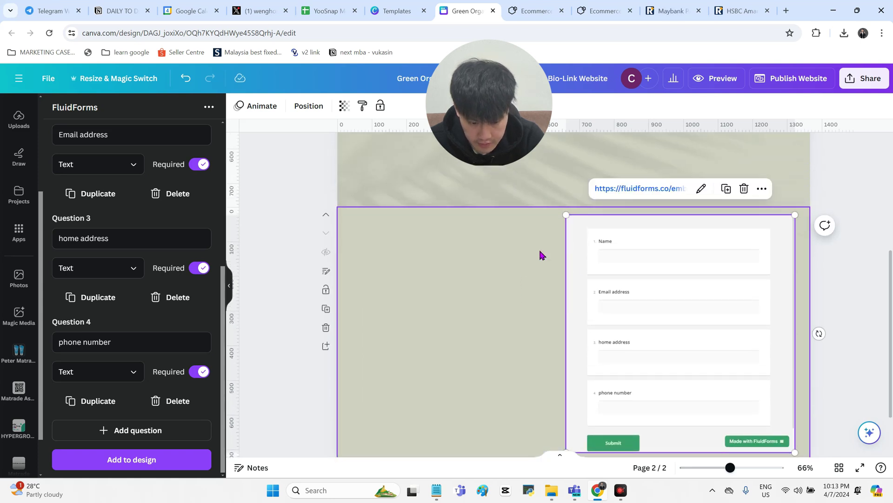
Copy the "Loan Paling rendah interest" text from page 1 and paste it onto page 2.
scroll(539, 254, up, 5)
click(529, 269)
key(ctrl+c)
scroll(530, 270, down, 5)
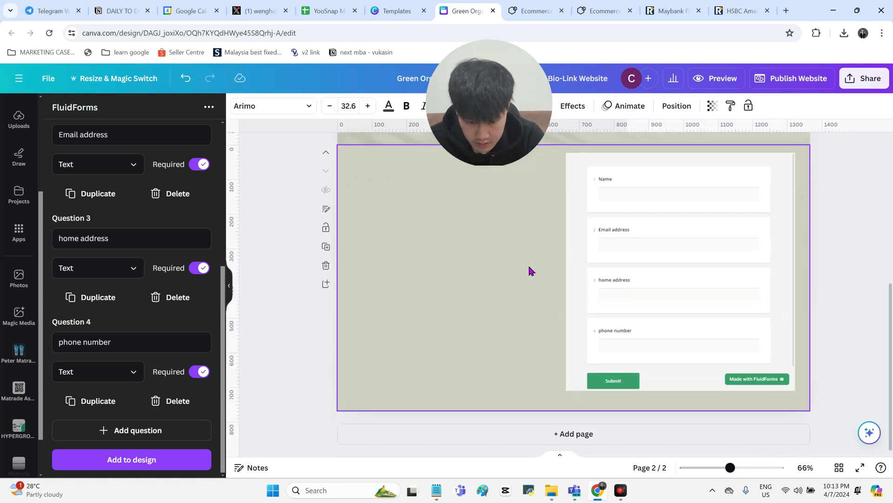
key(ctrl+v)
Replace the pasted text on page 2 with "Nak dapat infomasi tentang loan terkini yang paling rendah? Subscribe now!".
double_click(470, 272)
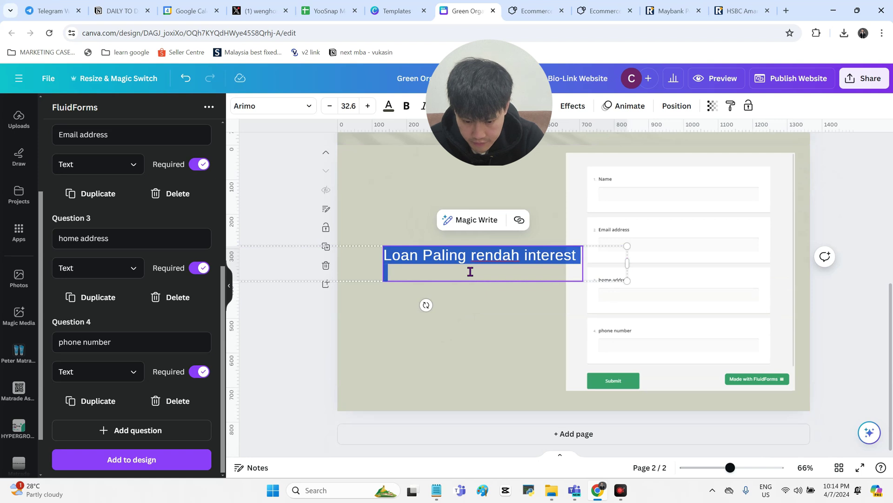
text(Nak dapat inf)
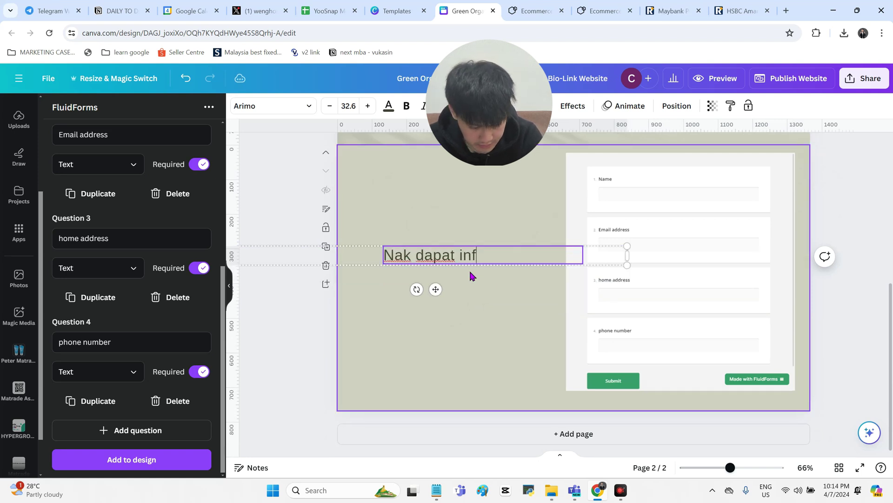
text(omasi r)
key(BackSpace)
text(masi rewn)
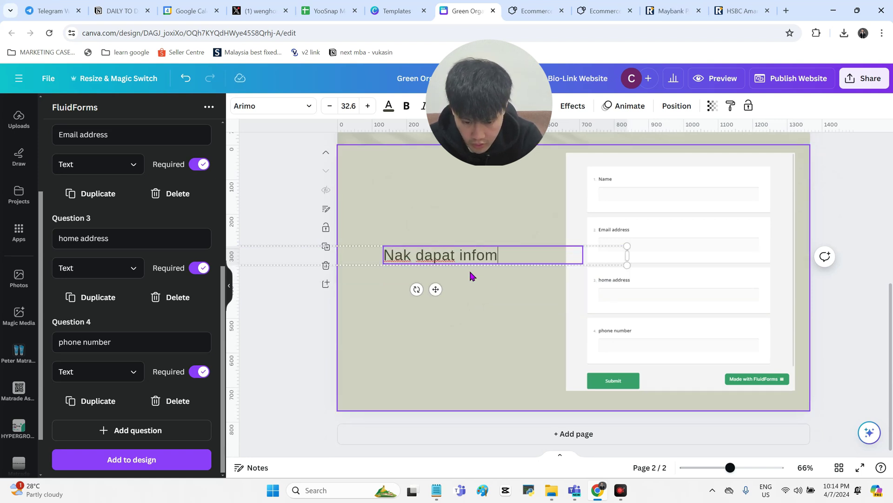
key(BackSpace)
key(BackSpace)
key(BackSpace)
key(BackSpace)
key(BackSpace)
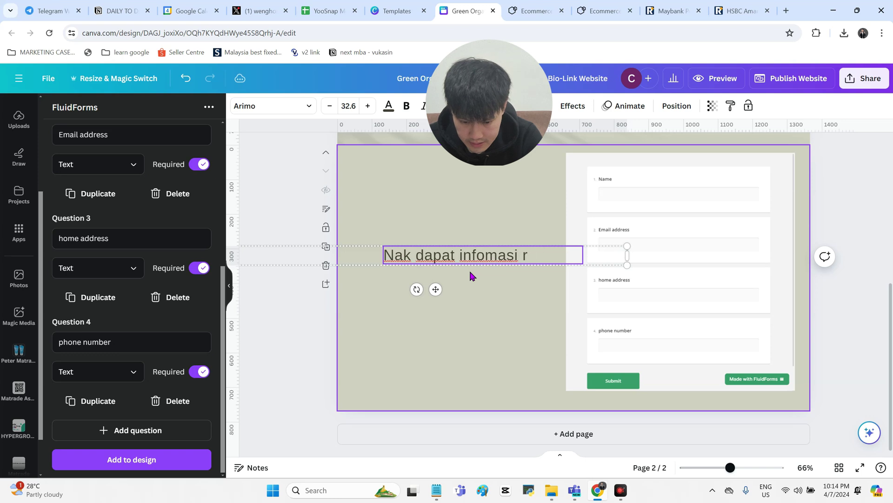
text(tentnag)
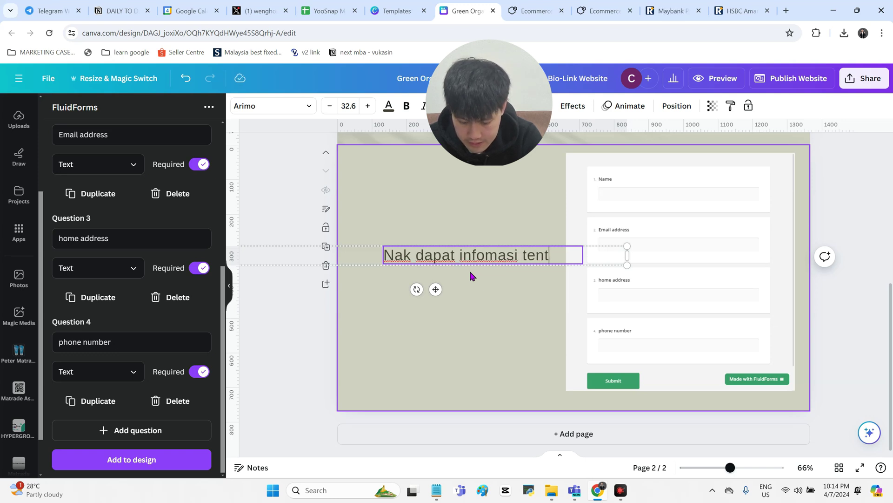
key(BackSpace)
key(BackSpace)
key(BackSpace)
text(ang loan )
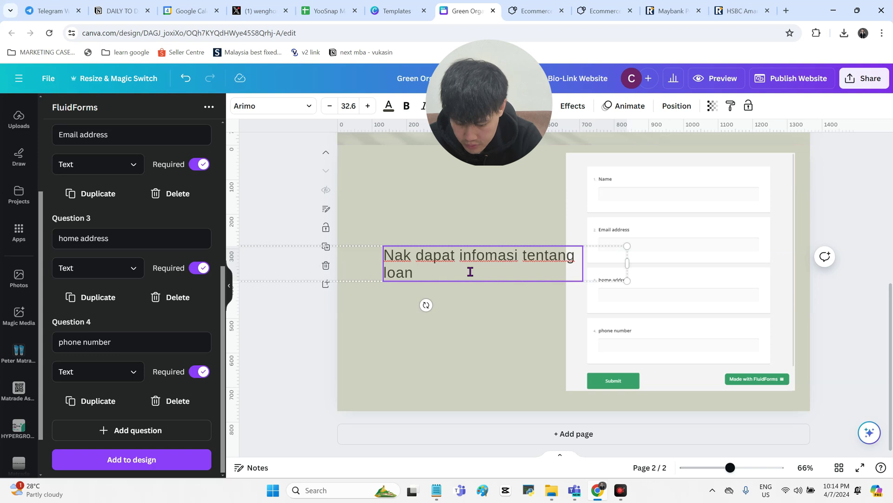
text(terkini ya)
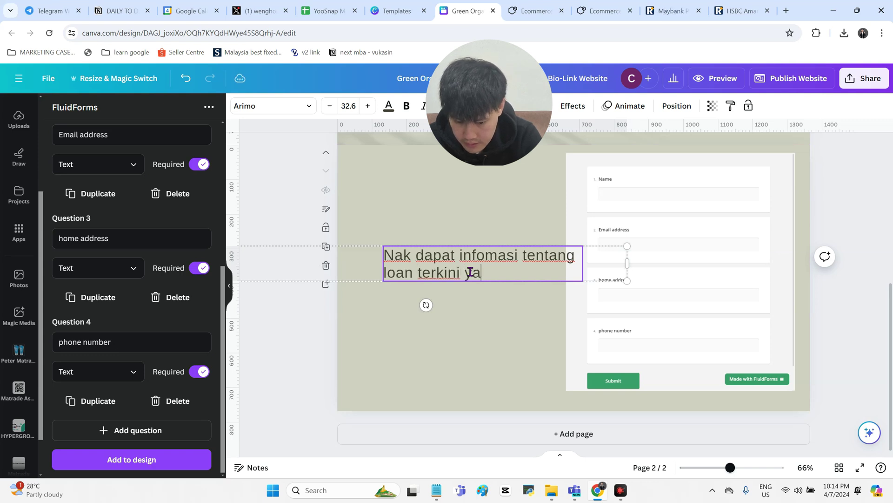
text(ng paling rendah)
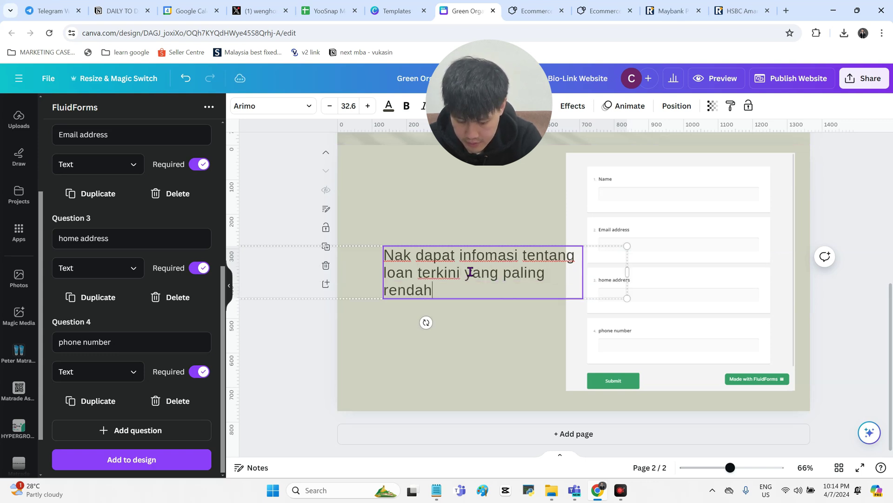
text(? Subsci)
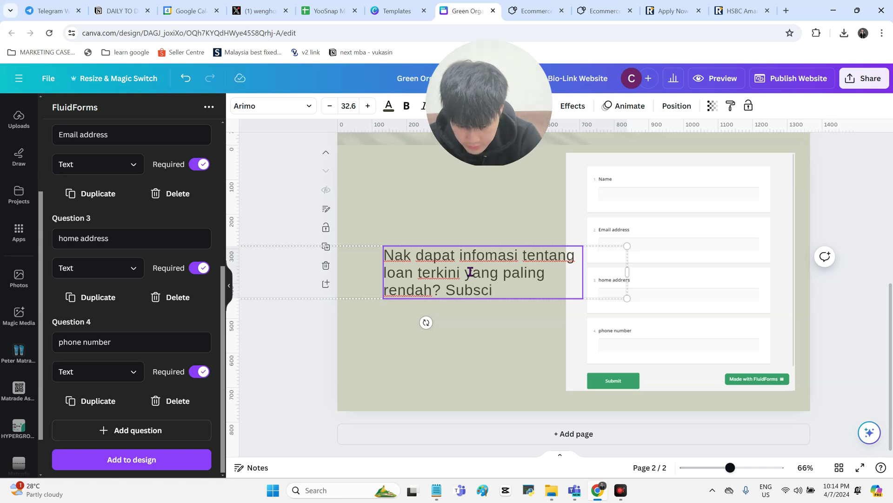
key(BackSpace)
text(rib)
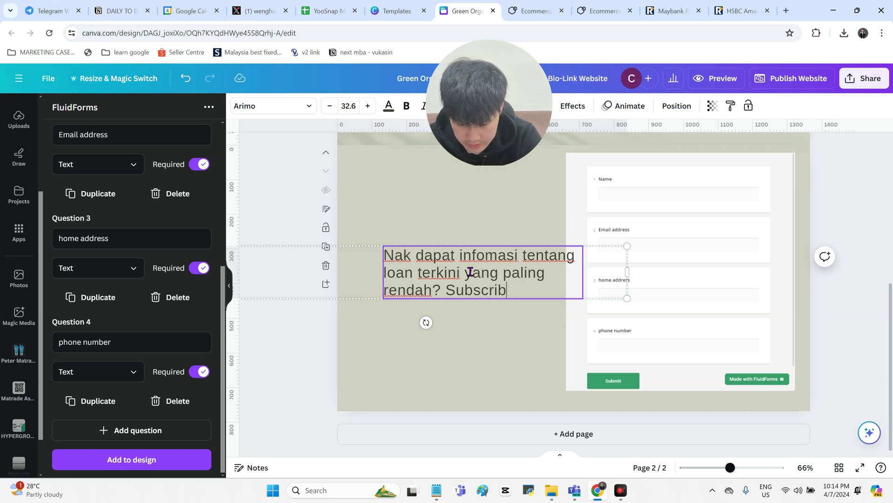
text(e now!)
Move the subscribe text up and to the left on page 2 so it sits clear of the form.
click(512, 202)
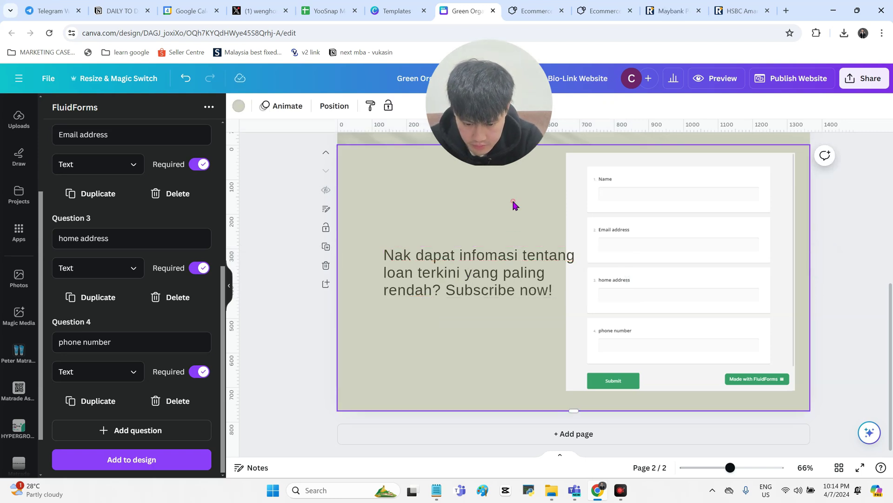
drag(500, 261, 479, 225)
click(418, 345)
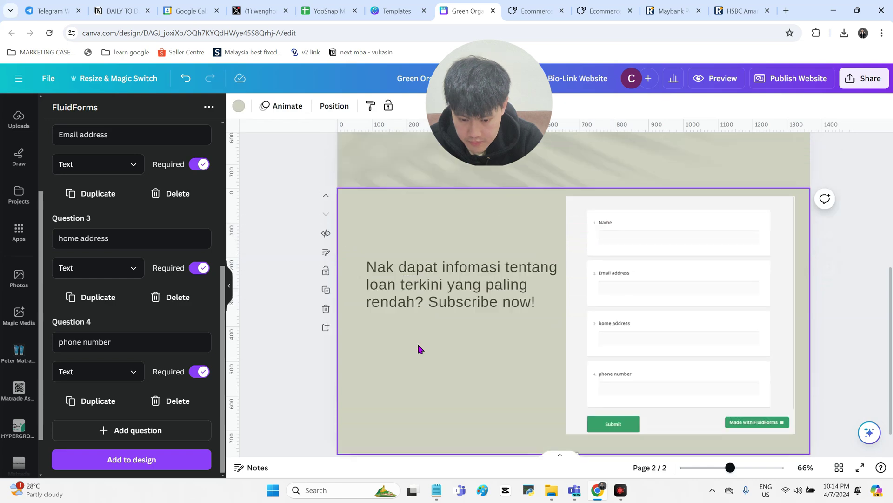
scroll(418, 345, up, 5)
scroll(418, 346, down, 5)
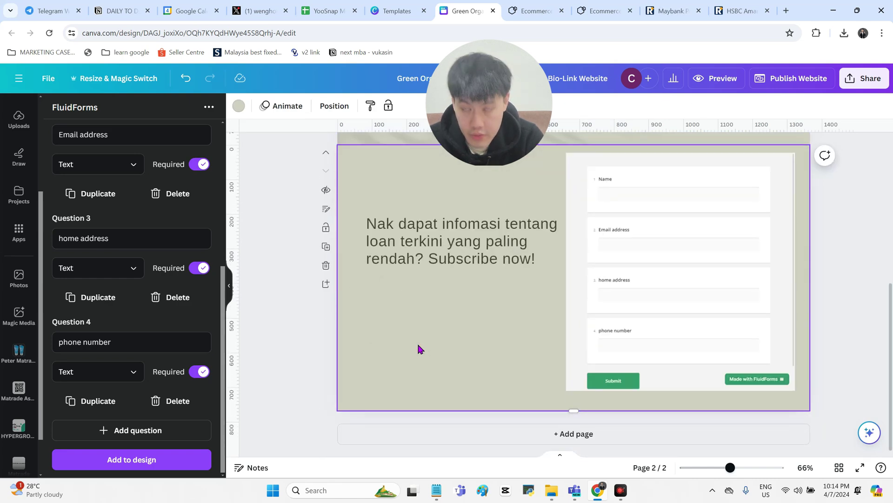
Rename the design as "loan paling rendah".
click(503, 78)
text(lo)
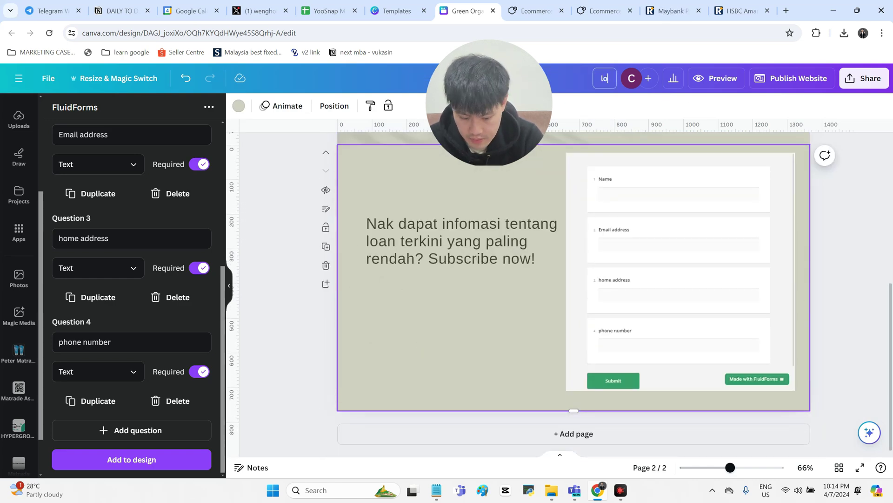
text(an pa,ibg)
key(BackSpace)
key(BackSpace)
key(BackSpace)
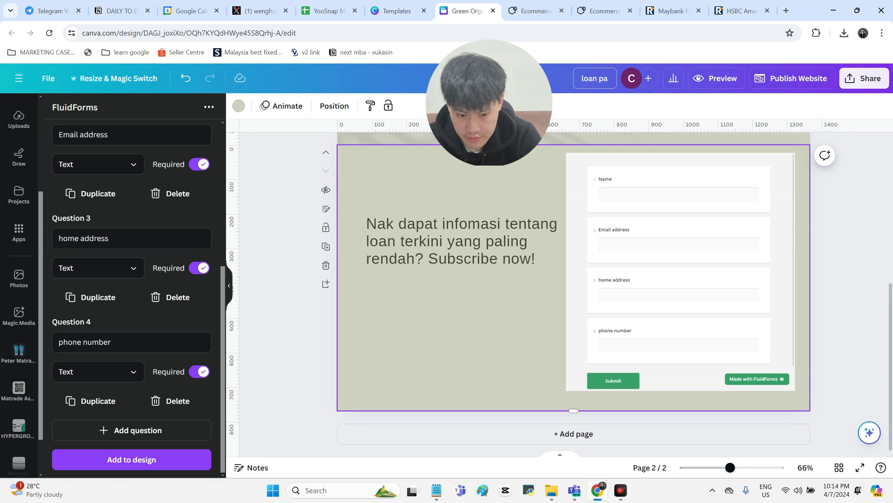
text(ling er)
key(BackSpace)
key(BackSpace)
text(rendah)
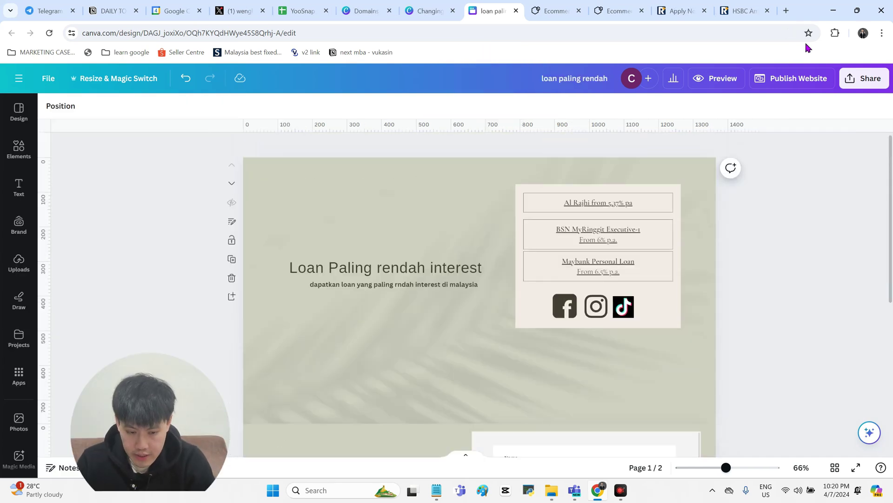
Reload the website URL section in the publishing options and republish the website with mobile resizing kept on.
click(806, 75)
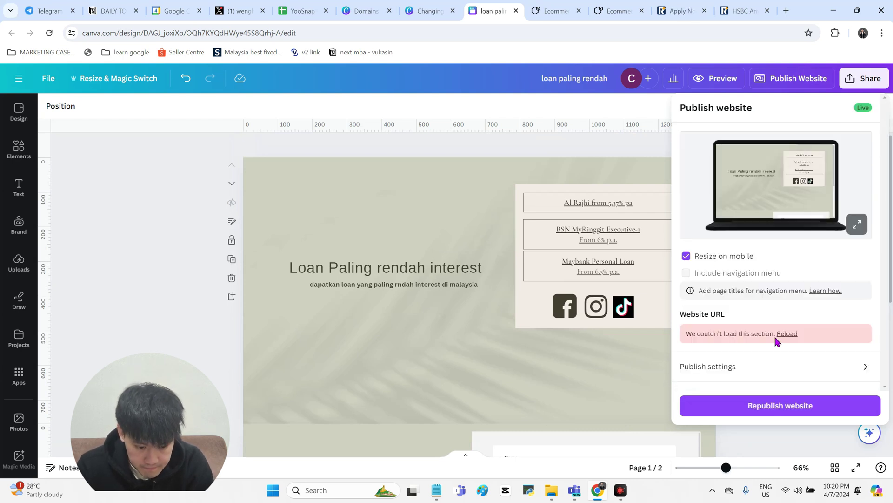
click(779, 338)
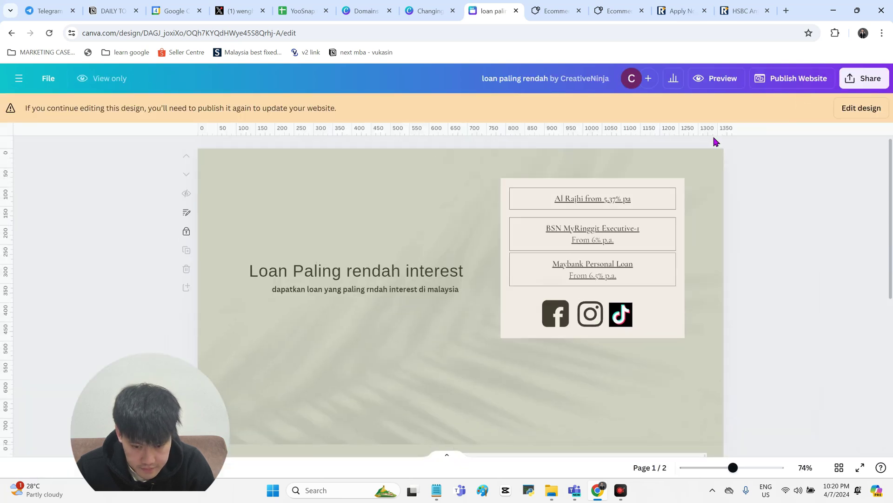
click(805, 78)
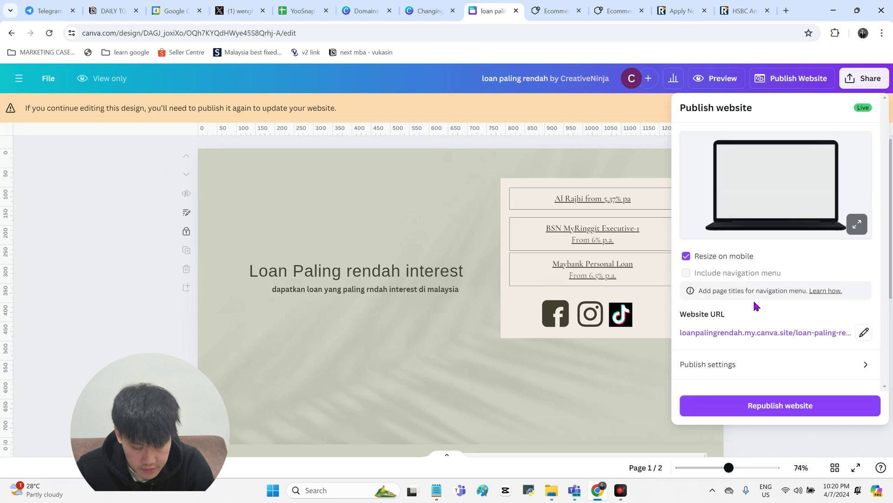
click(776, 406)
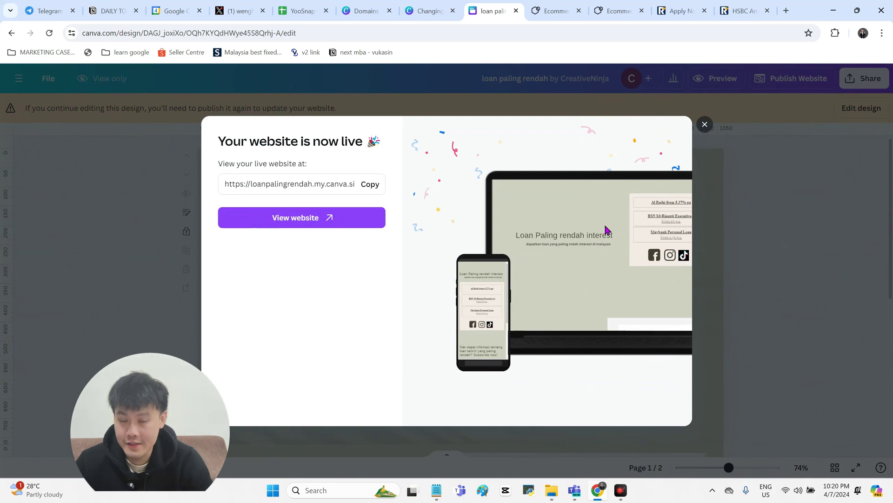
Copy the live website's address, open it in a new browser tab and review both sections of the page.
click(372, 186)
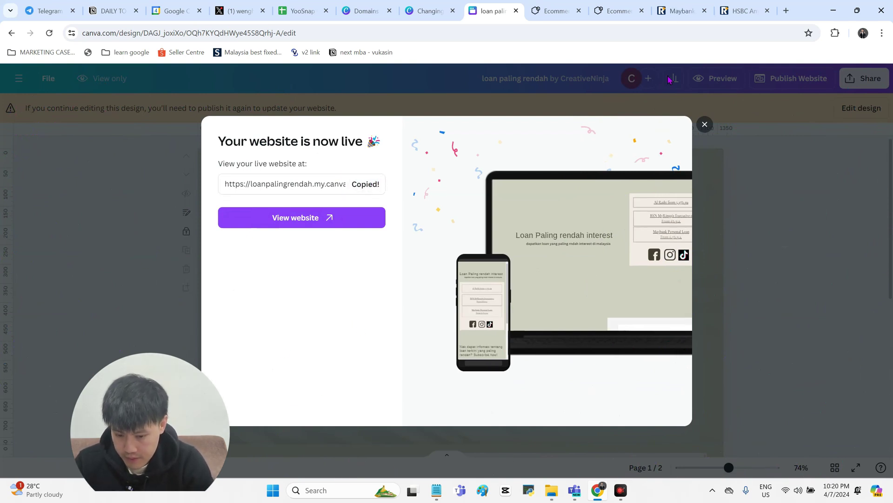
click(786, 10)
key(ctrl+v)
key(Return)
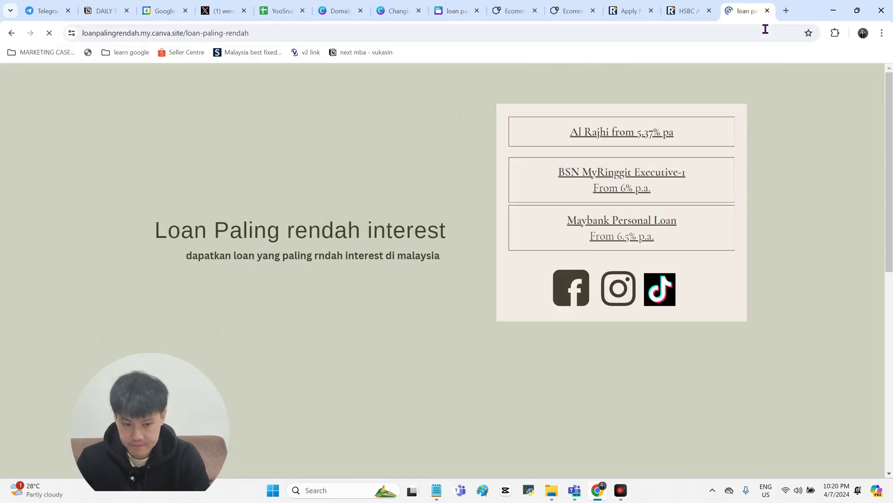
scroll(443, 242, down, 3)
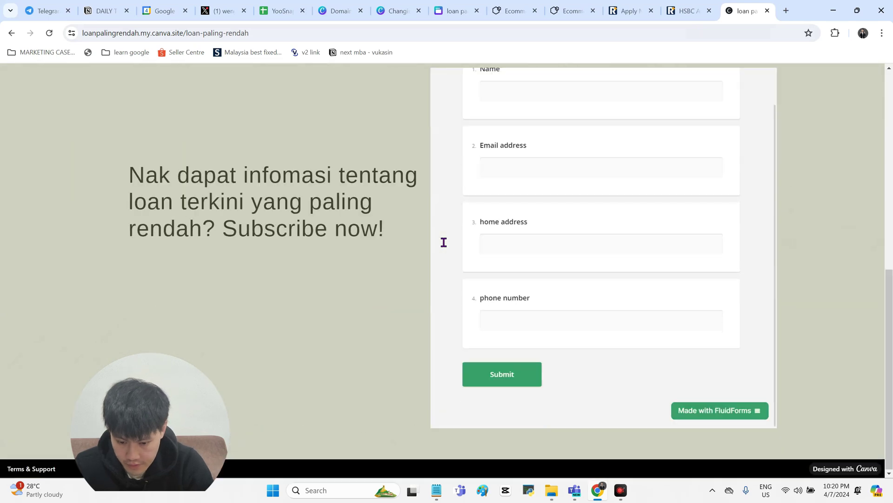
scroll(443, 241, up, 3)
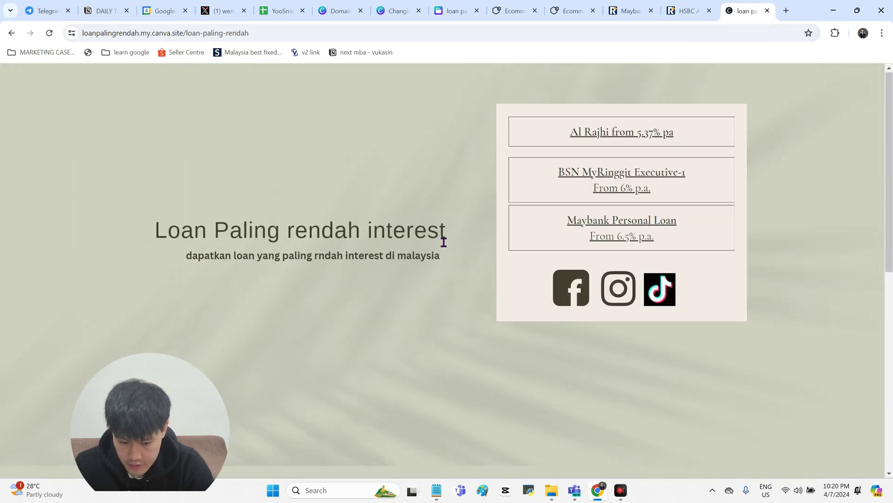
Test the "Al Rajhi from 5.37% pa" link on the live site, then return to the site.
click(630, 135)
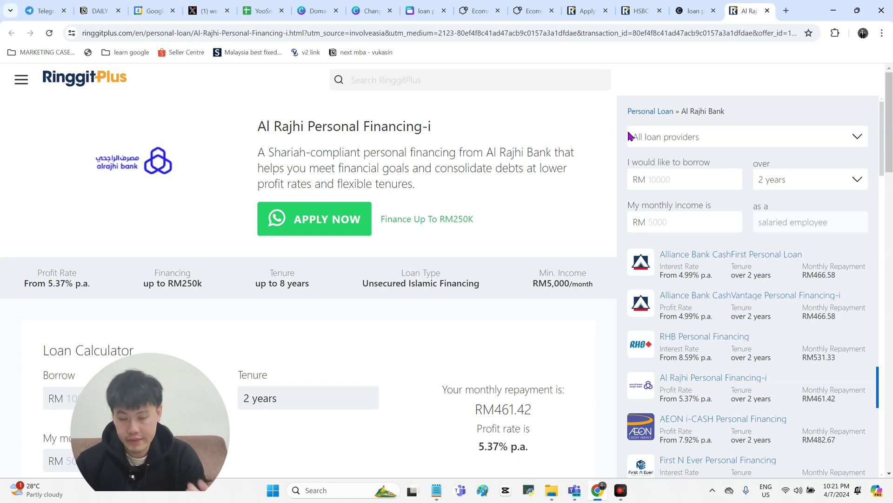
scroll(568, 249, down, 2)
scroll(567, 249, up, 2)
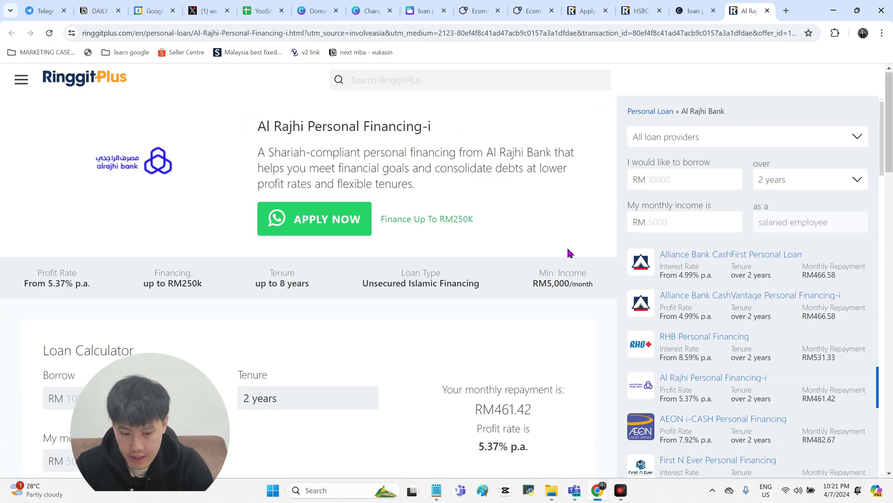
click(693, 10)
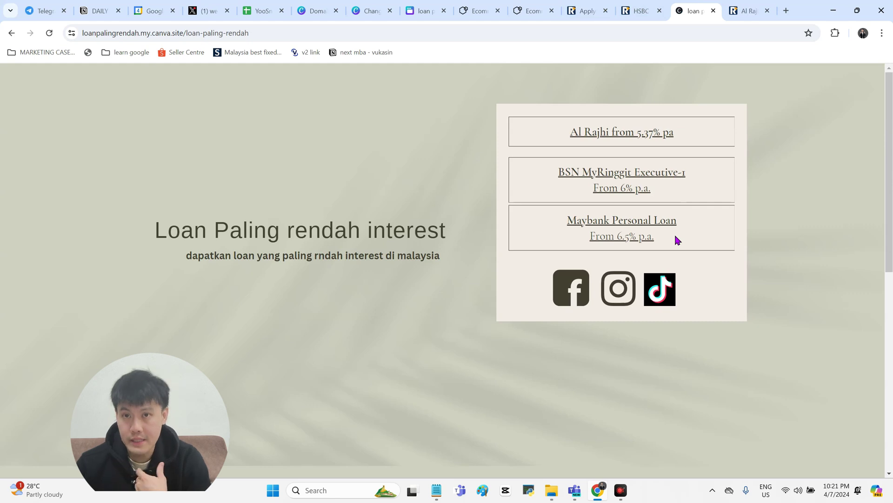
Test the Facebook, Instagram and TikTok icon links on the live site, returning to the site after each one.
drag(675, 239, 568, 307)
click(569, 298)
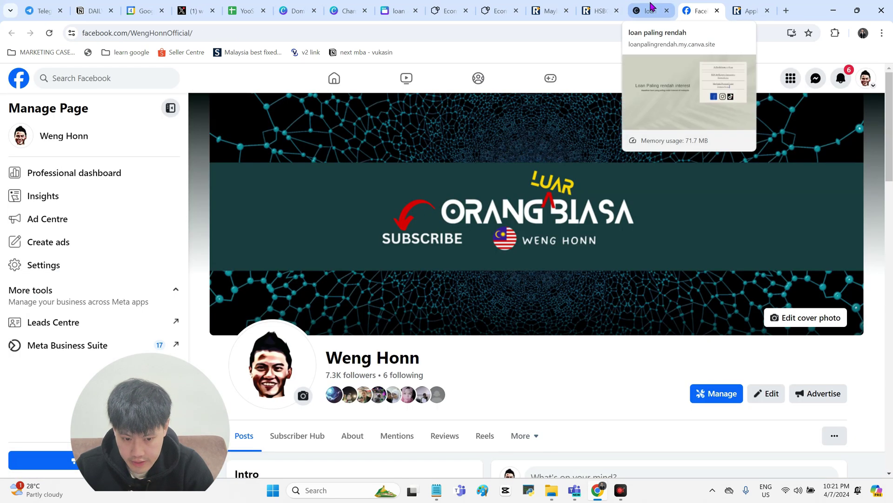
click(651, 7)
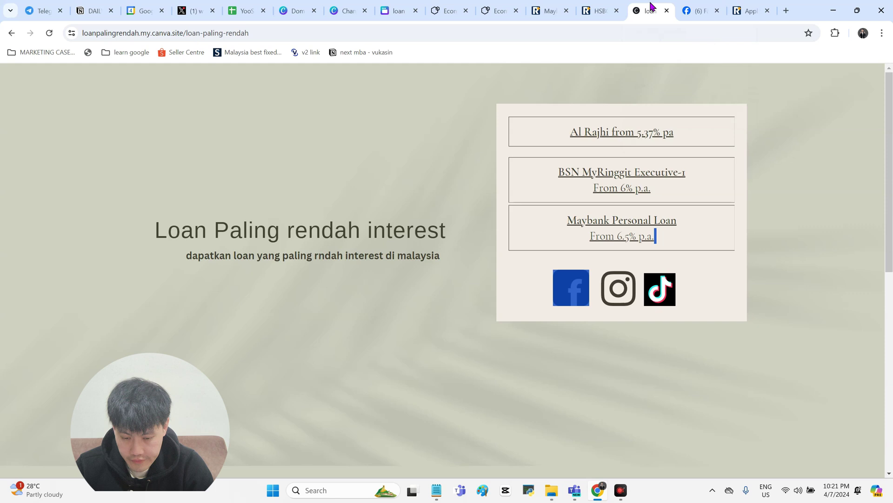
click(618, 287)
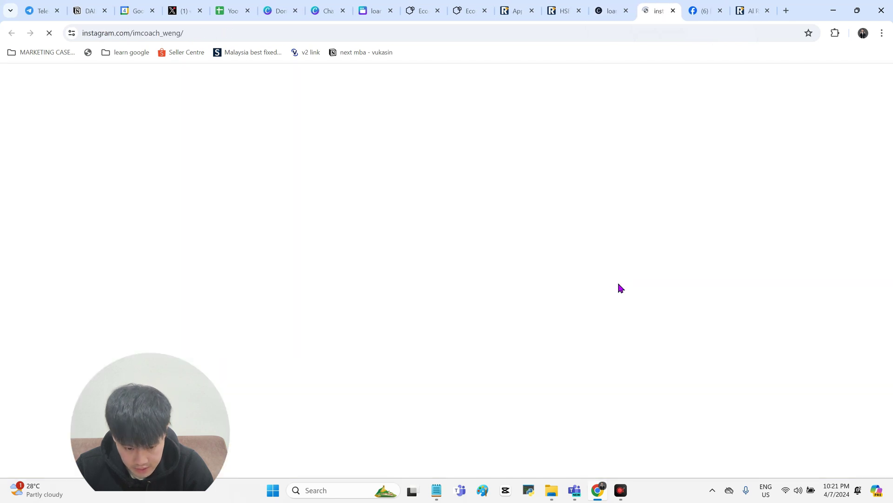
click(675, 12)
click(674, 12)
click(674, 11)
click(661, 293)
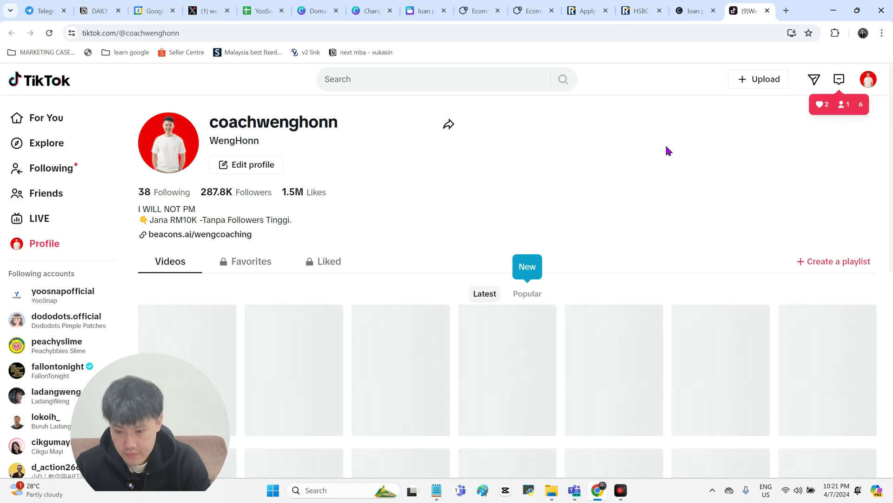
click(767, 11)
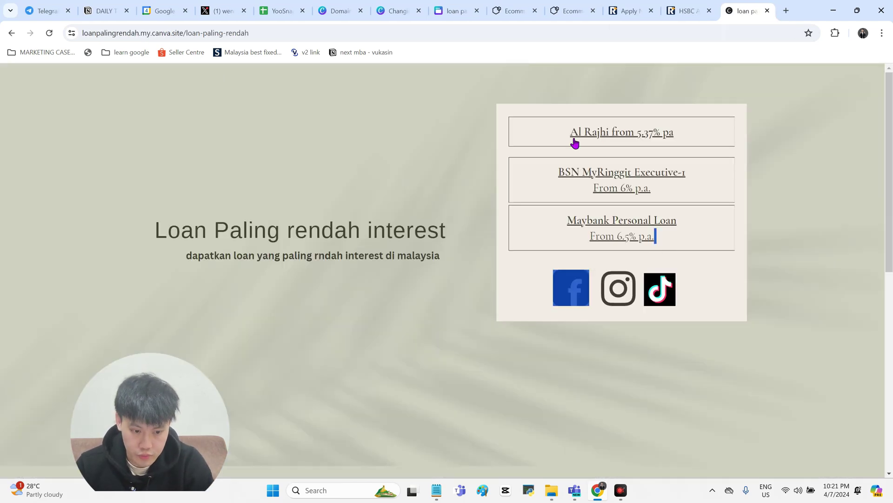
Fill in the live site's form with dummy text for name, email address, home address and phone number, and submit it.
scroll(656, 223, down, 3)
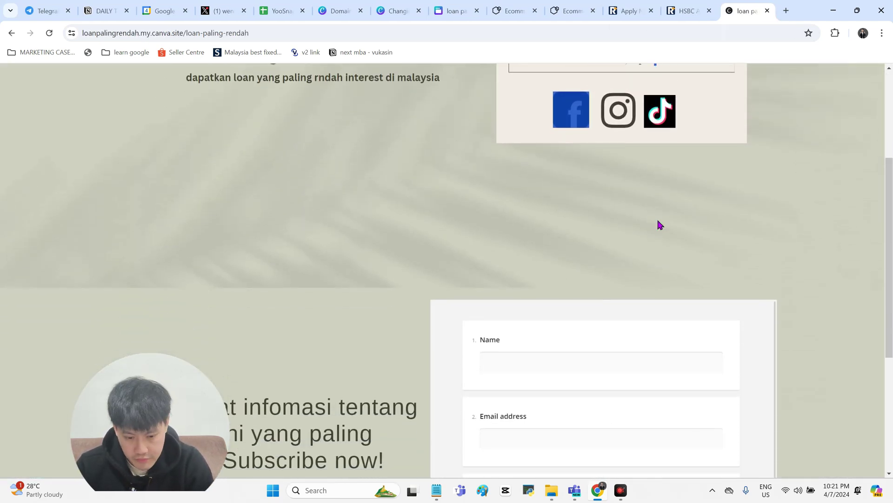
scroll(658, 225, down, 3)
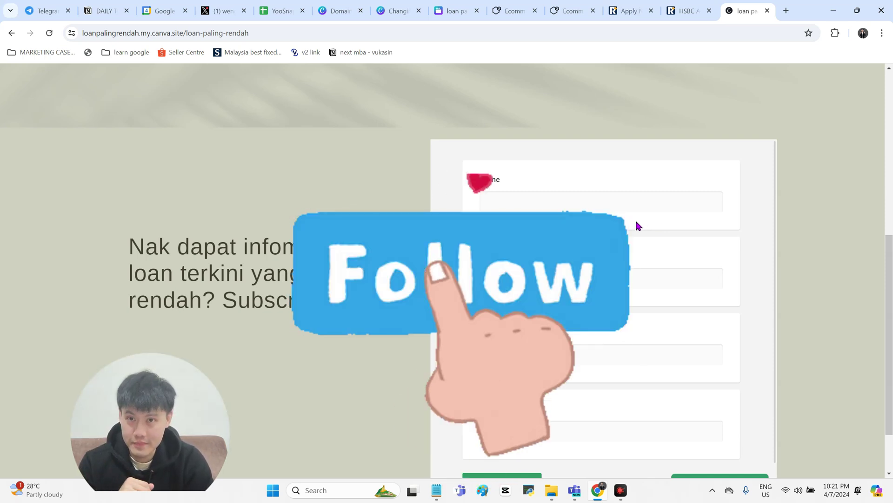
click(663, 200)
text(kan wne)
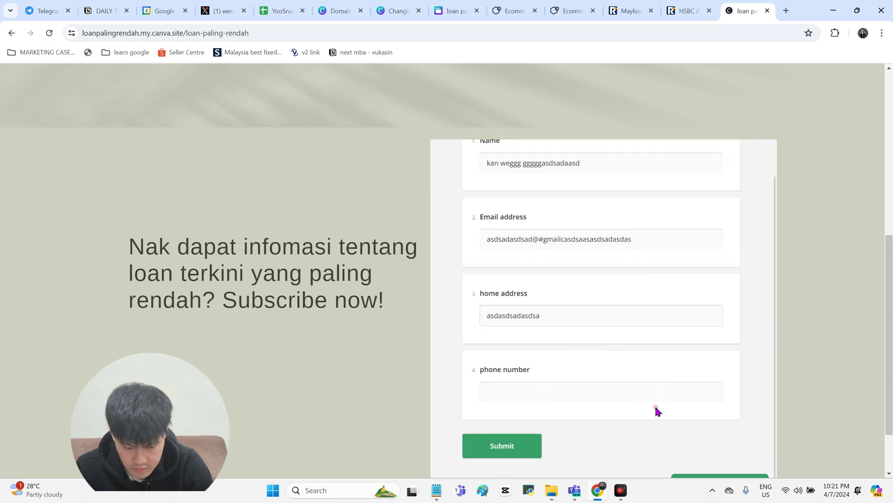
click(678, 391)
text(asdasd)
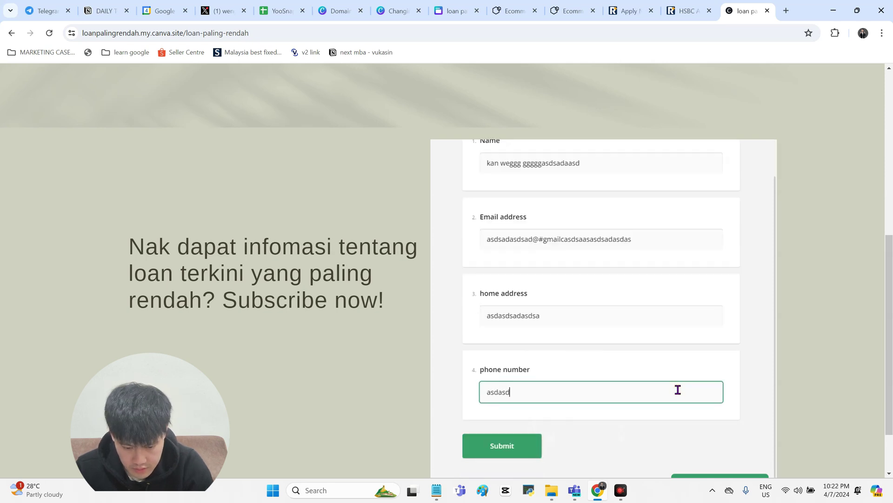
click(795, 326)
scroll(796, 325, down, 2)
click(500, 378)
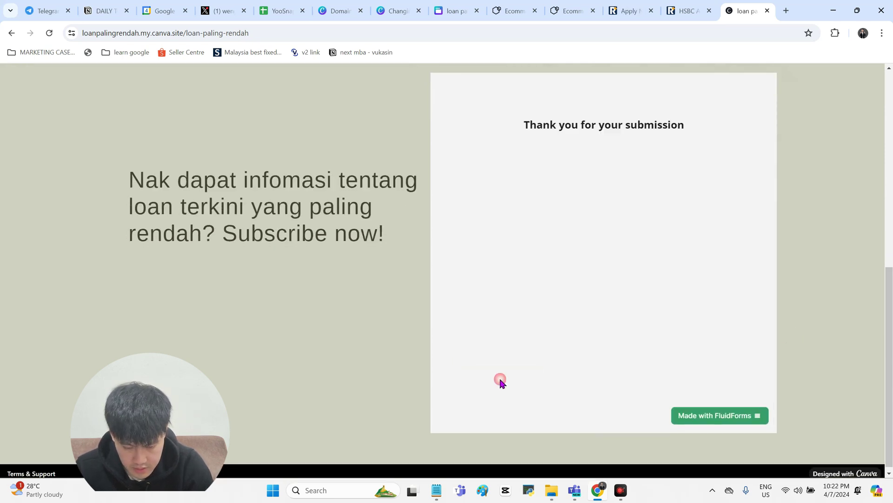
Open the FluidForms submission email in Gmail's spam folder and highlight the table of questions and responses.
click(787, 10)
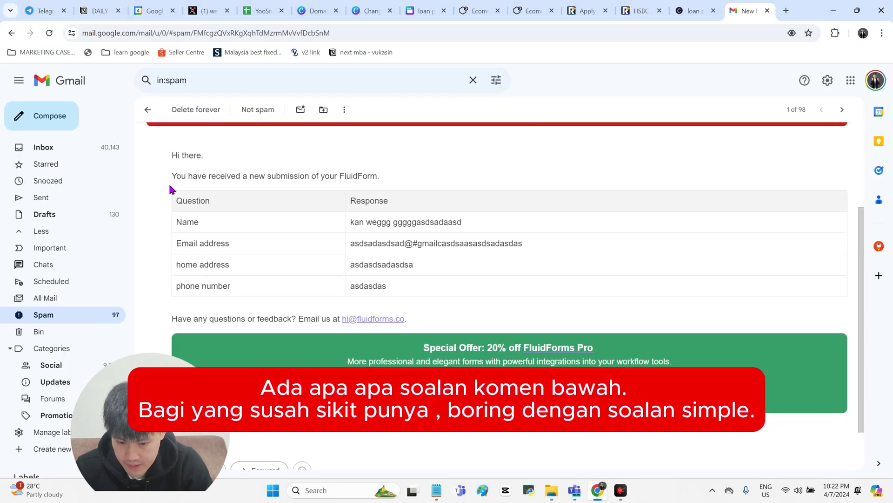
drag(169, 186, 472, 278)
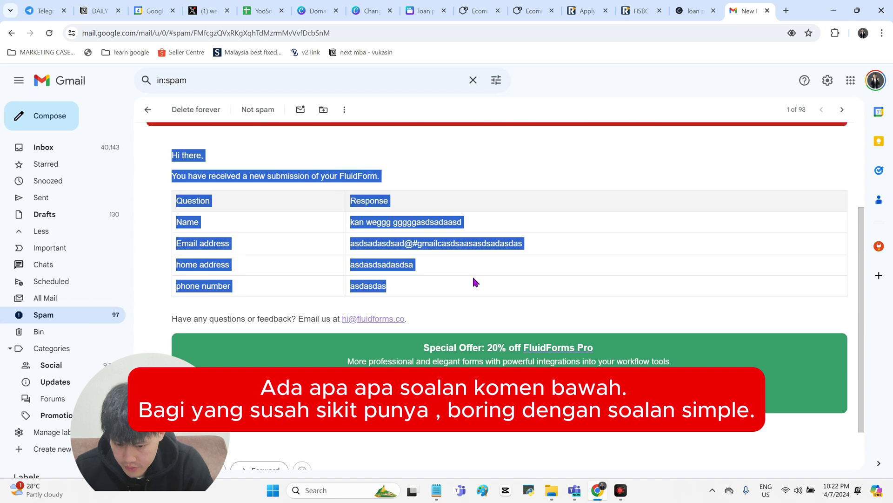